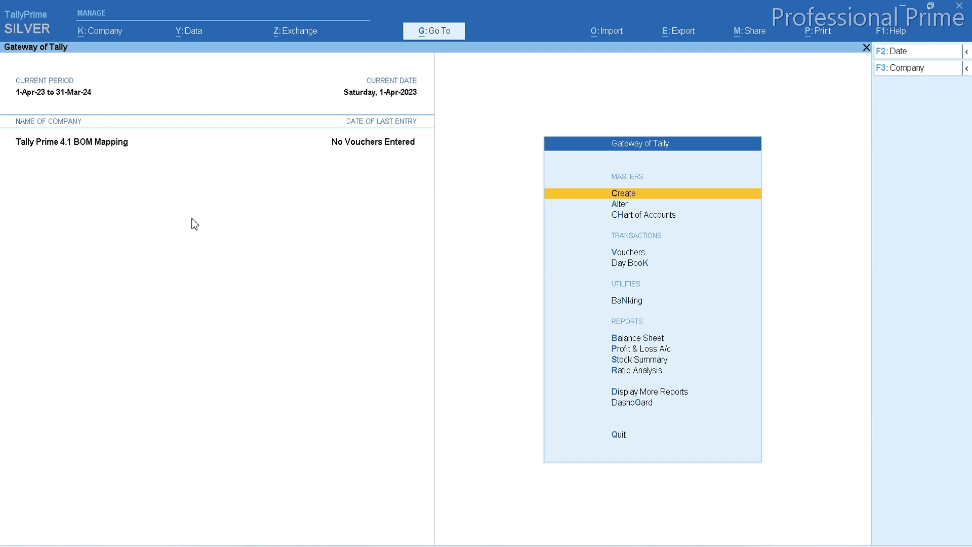
- Open the creation form for a new stock item from the inventory masters
key(Return)
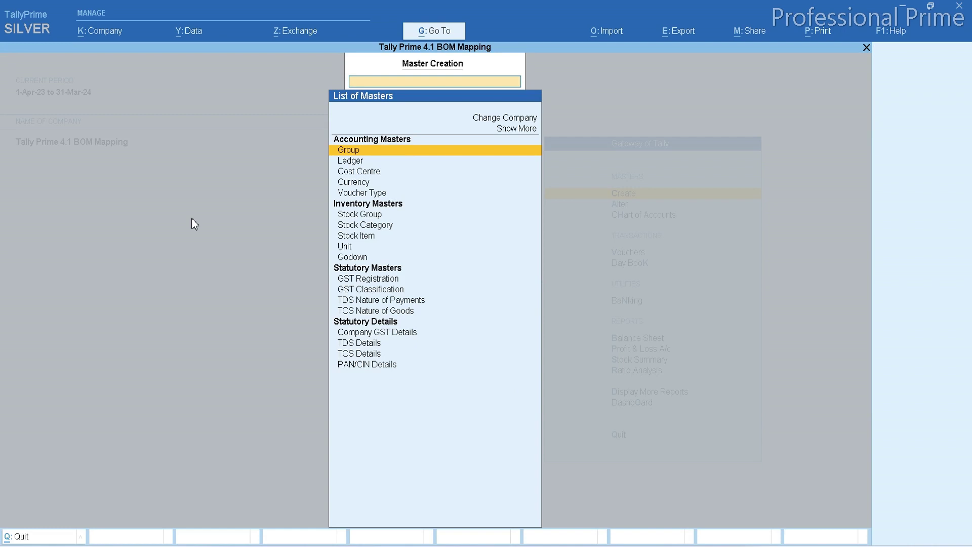
key(Down)
key(Down)
key(Down)
key(Down)
key(Down)
key(Down)
key(Down)
key(Return)
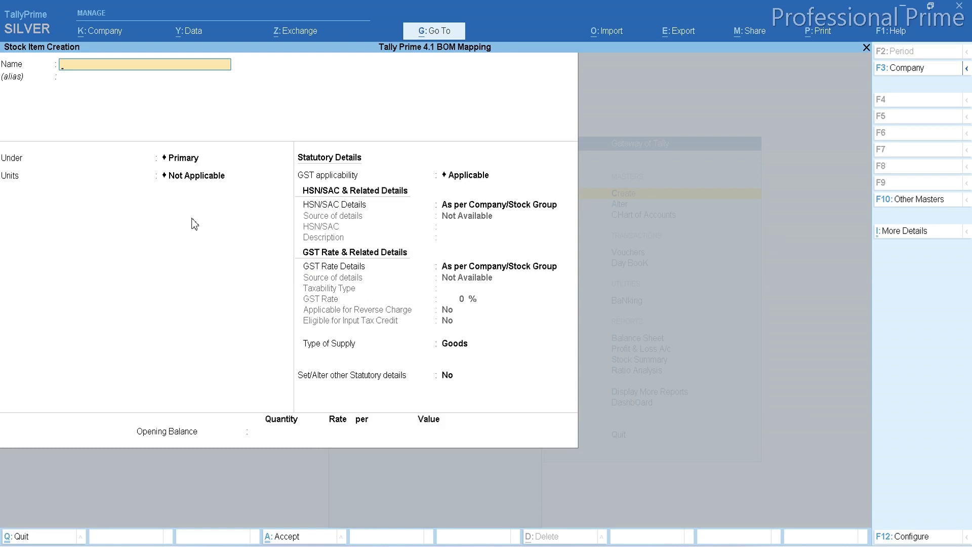
- Configure stock items so that Set Components List (Bill of Materials) is set to Yes, and accept the configuration
key(F12)
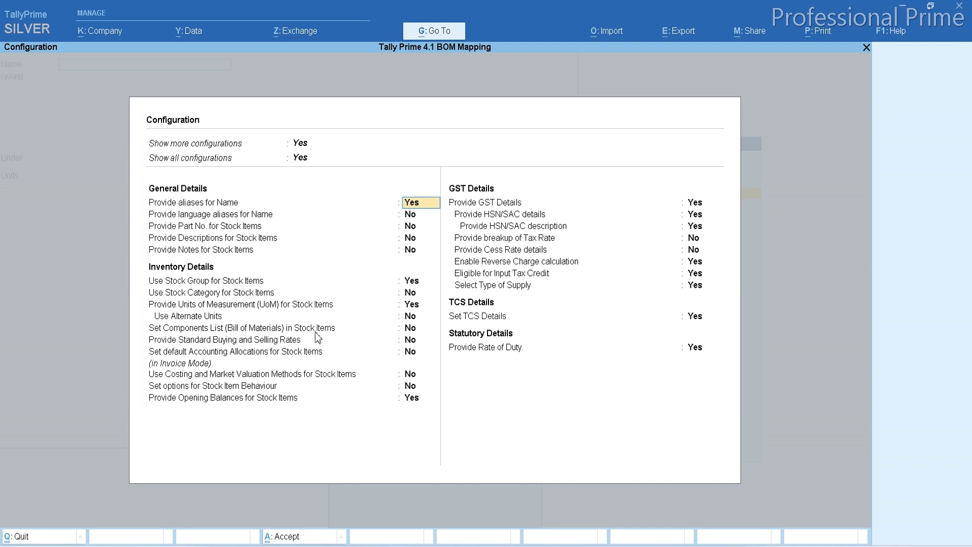
click(409, 332)
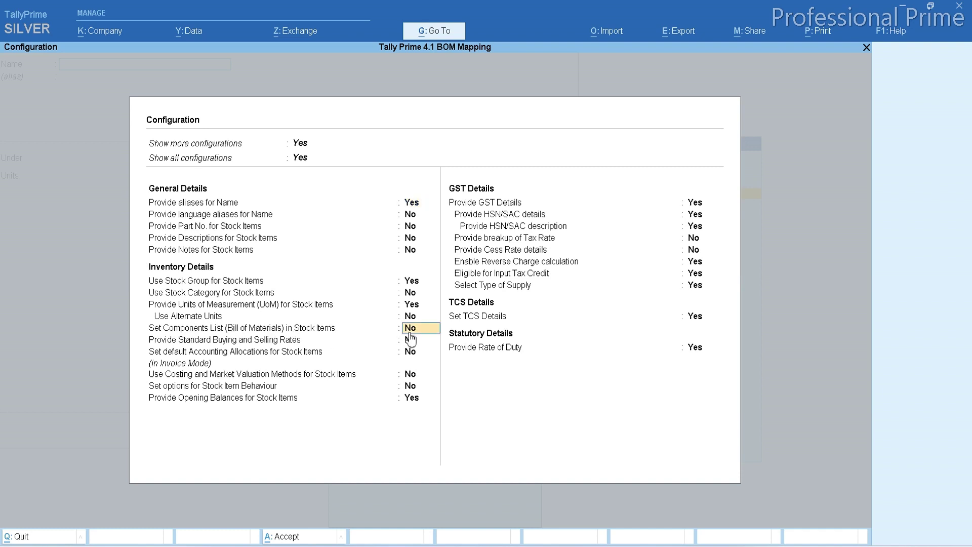
text(y)
key(Return)
key(ctrl+a)
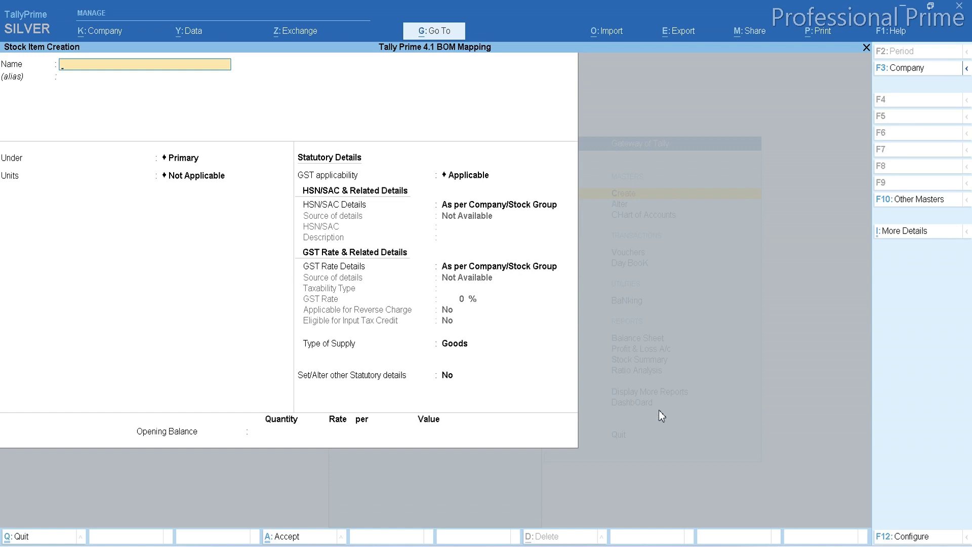
- Switch to the Stock import BOM workbook in Excel and examine the sheet's columns and the Computer item's values, from Name through MRP Rate
key(alt+Tab)
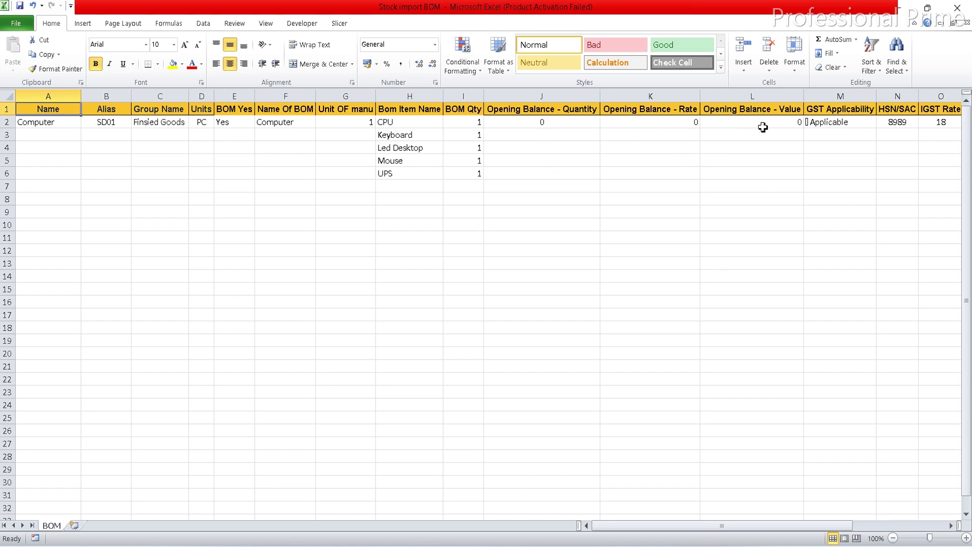
click(844, 123)
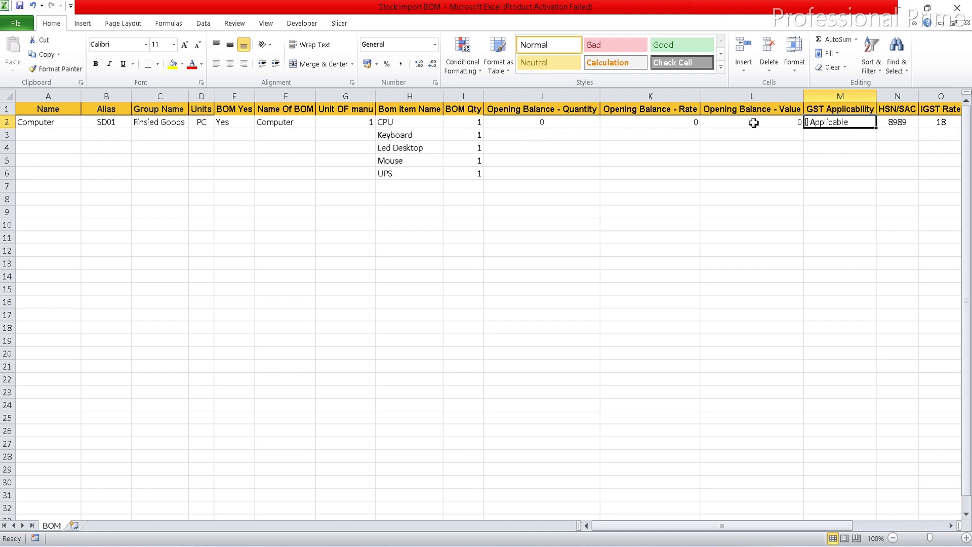
key(Right)
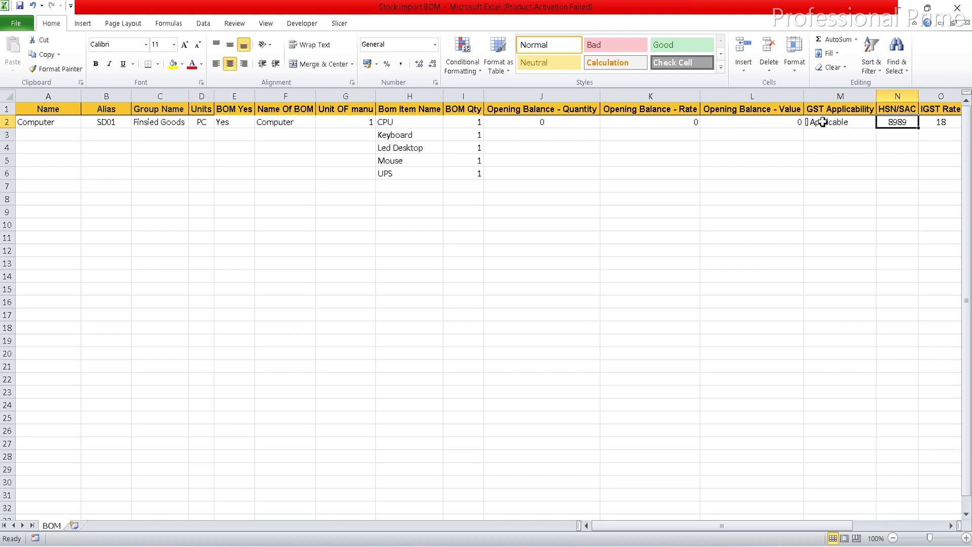
key(Right)
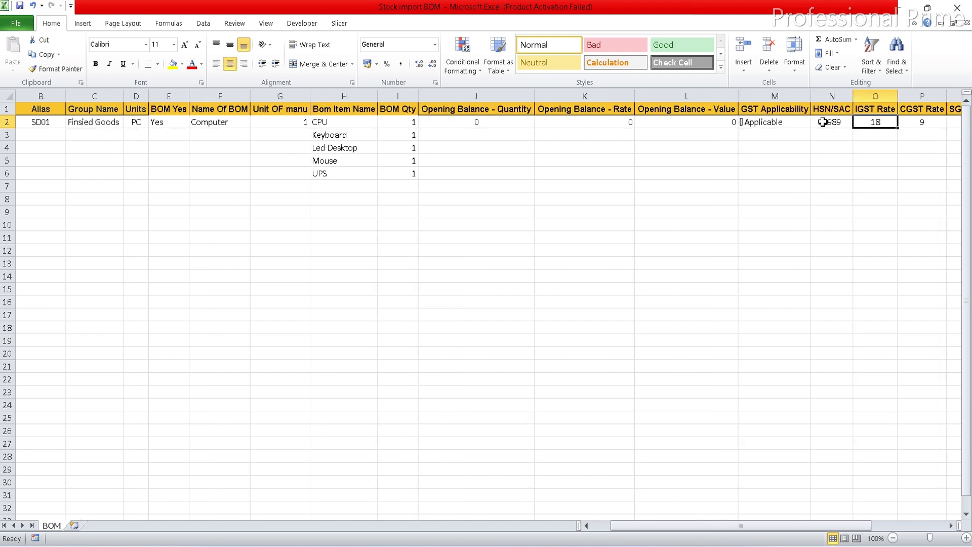
key(Right)
key(Right)
key(Right)
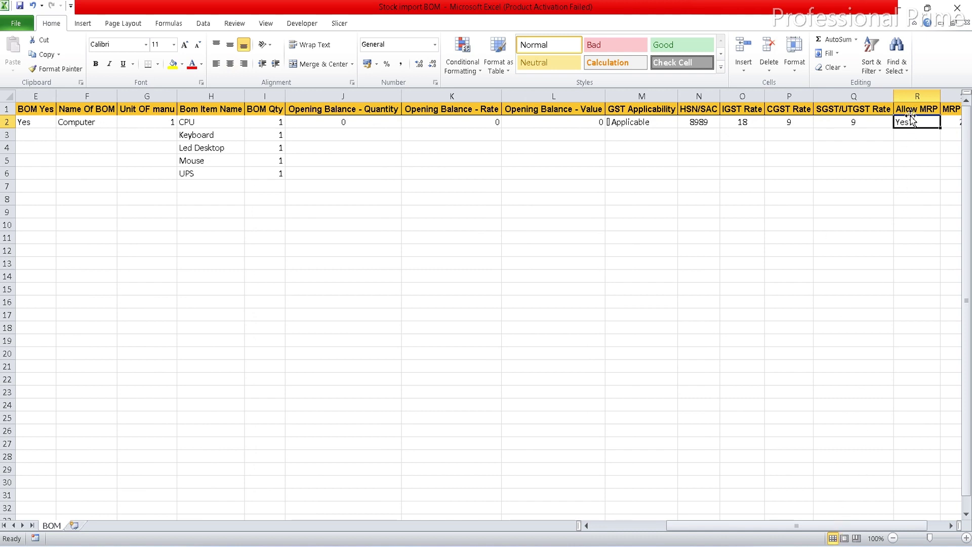
key(Right)
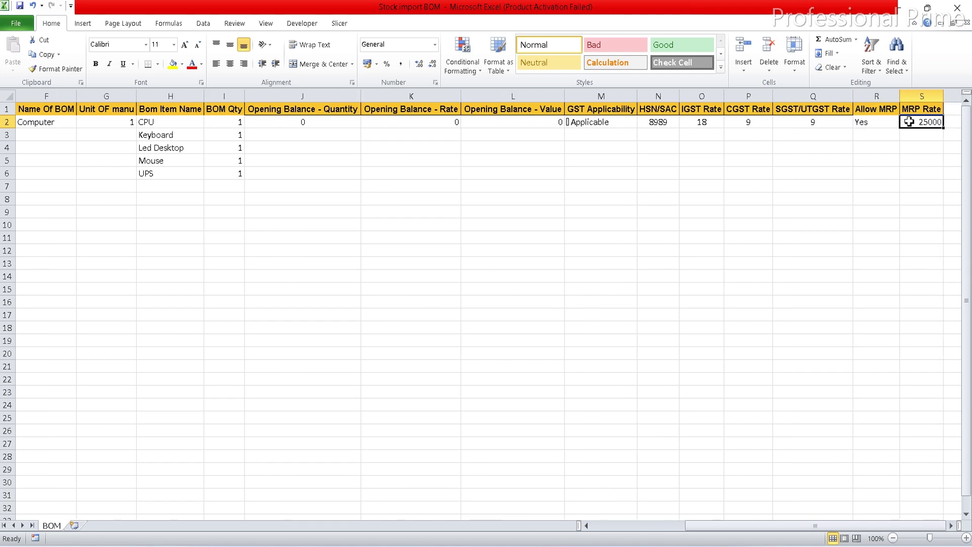
key(Right)
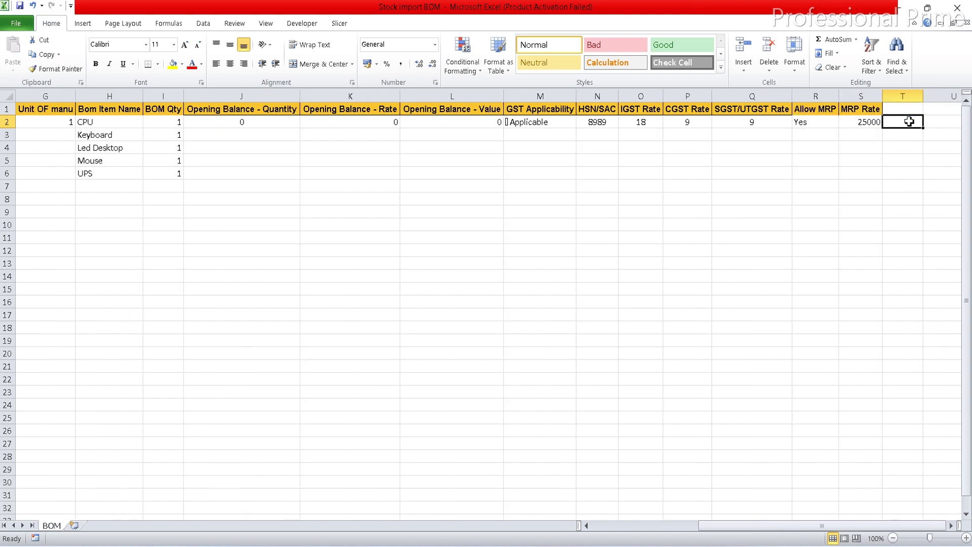
key(Left)
key(Left)
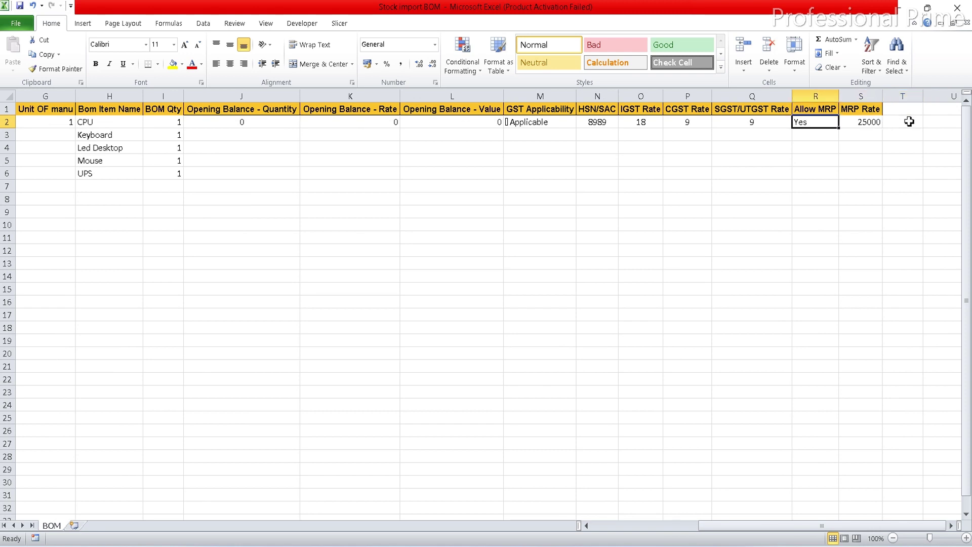
key(Left)
key(Left)
key(Left)
key(Left)
key(Left)
key(Left)
key(Left)
key(Left)
key(Left)
key(Left)
key(Left)
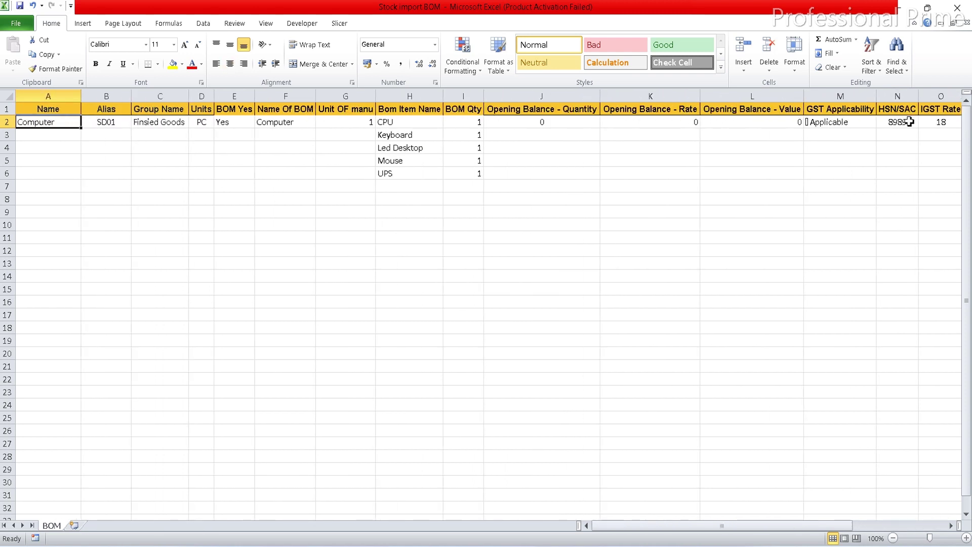
key(Up)
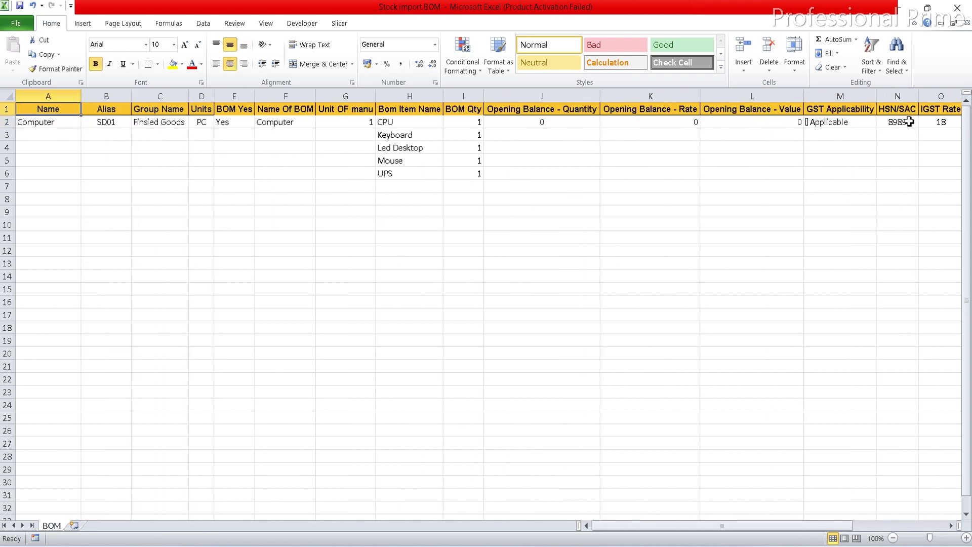
- Enter Computer-2 as the name of a second stock item in cell A7, below the Computer item's components
click(394, 188)
key(Left)
key(Left)
key(Left)
key(Left)
key(Left)
key(Left)
key(Left)
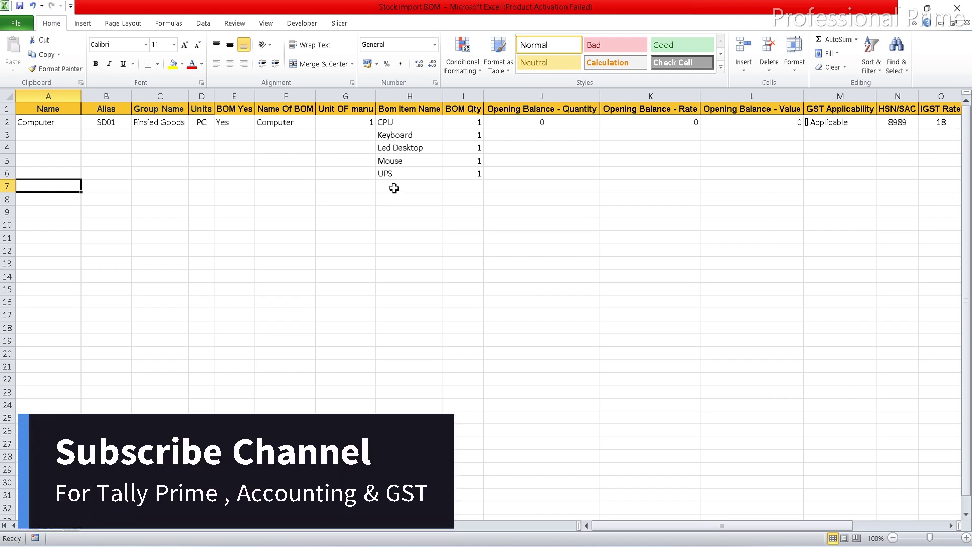
text(Comput)
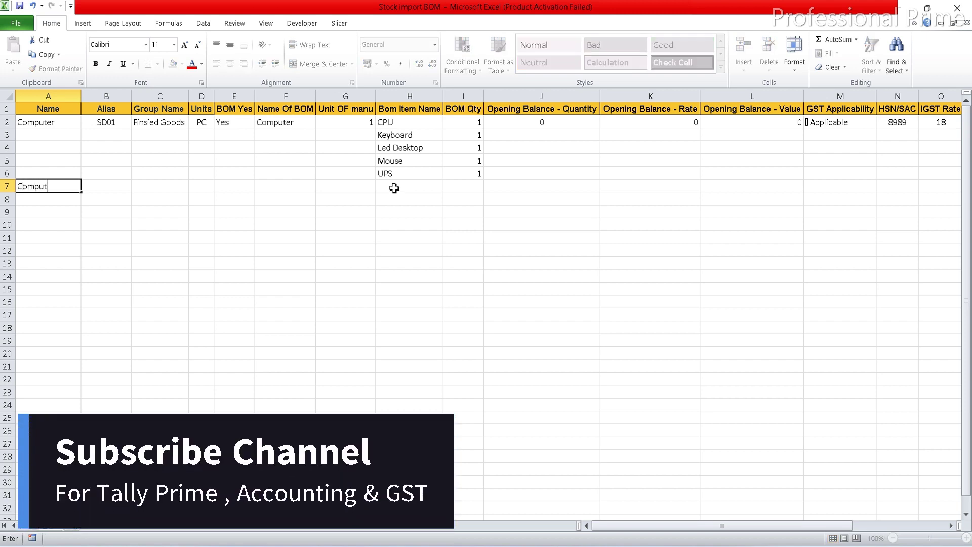
text(er-2)
key(Return)
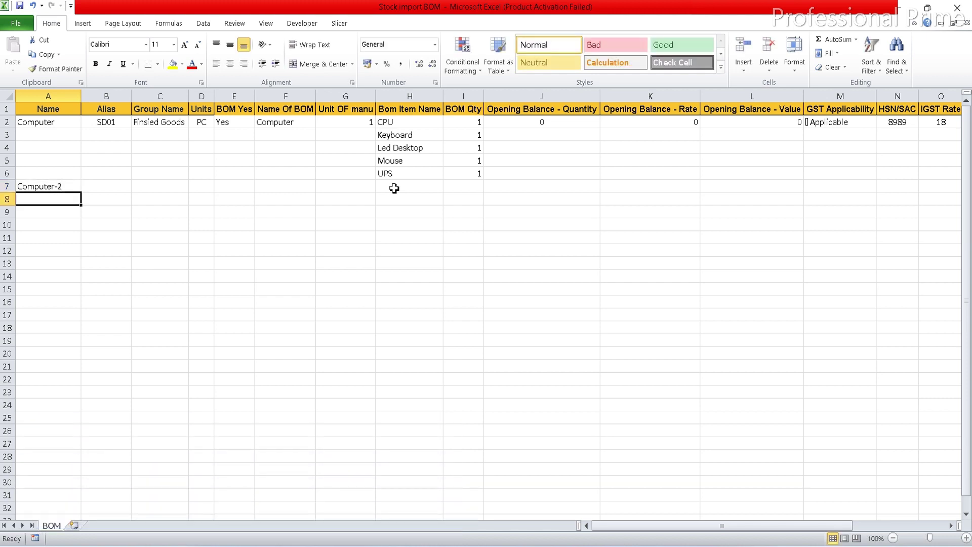
- Enter the alias SD02 for the Computer-2 item in B7
key(Return)
key(Up)
key(Up)
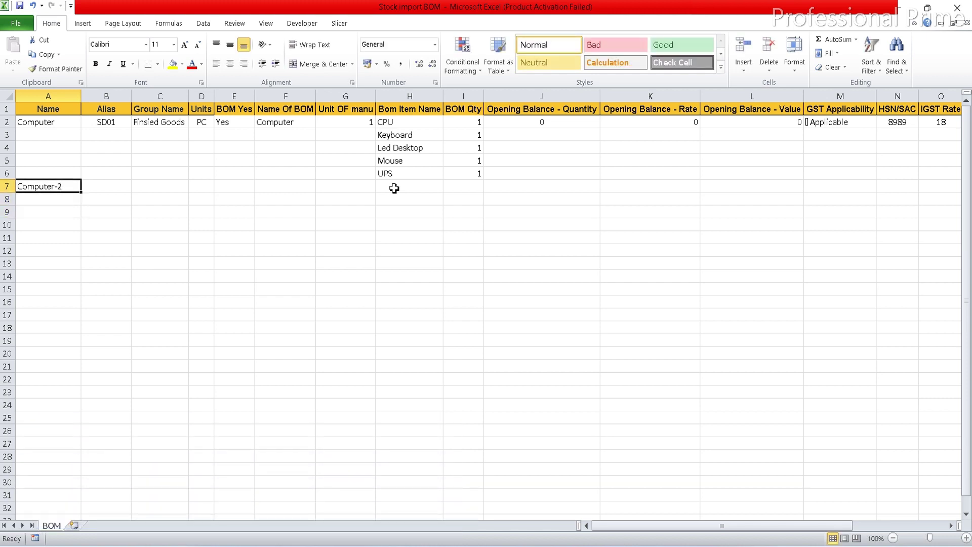
key(Right)
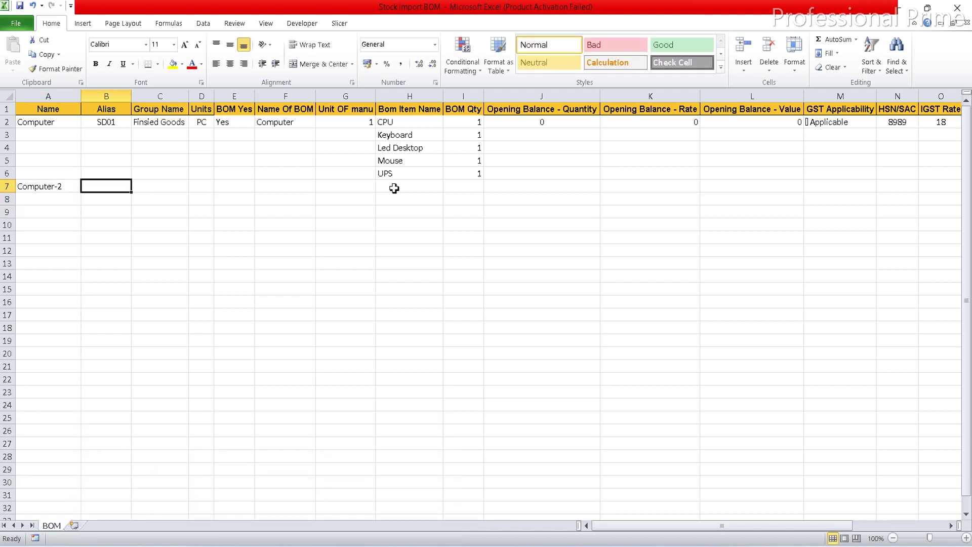
text(SD)
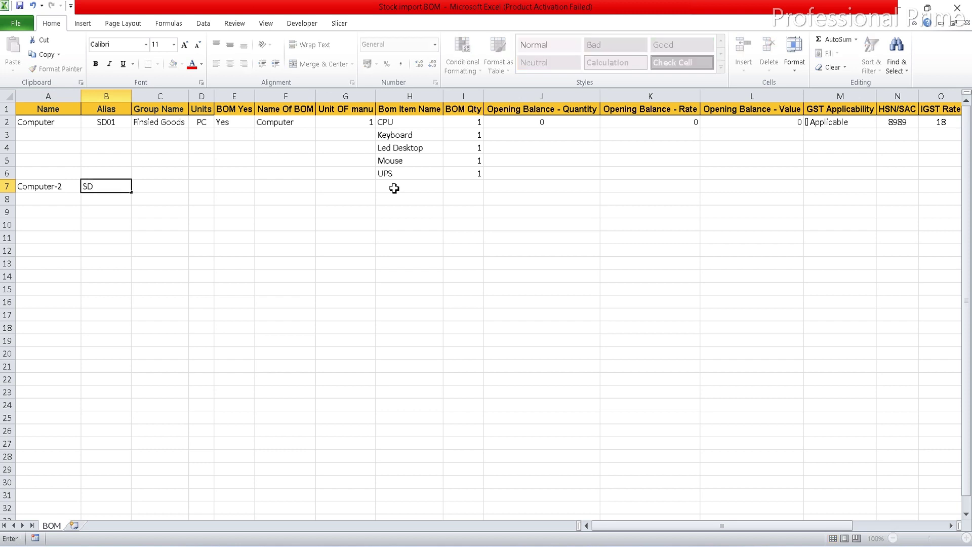
text(02)
key(Return)
key(Left)
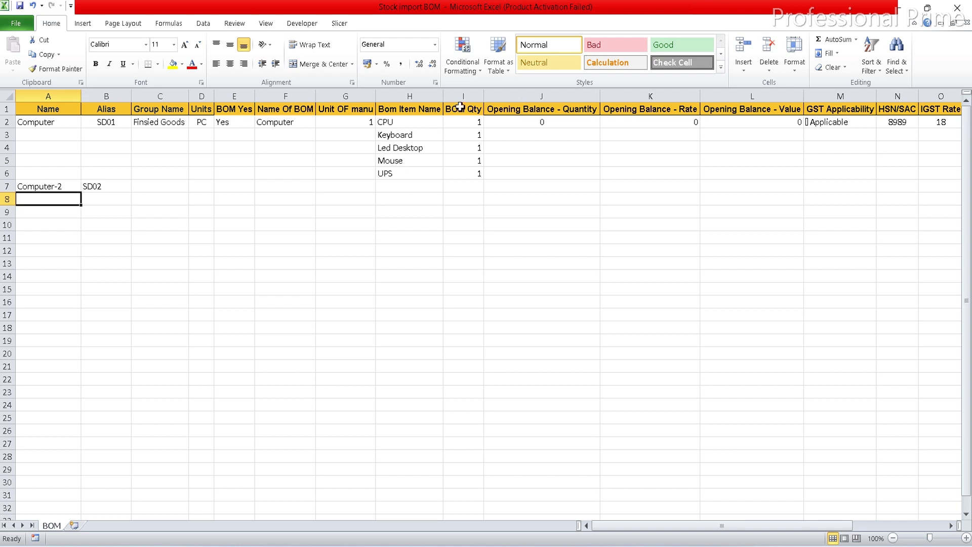
- Copy the group name Finsied Goods from C2 to C7 and enter PC as the Computer-2 unit in D7
click(146, 122)
key(ctrl+c)
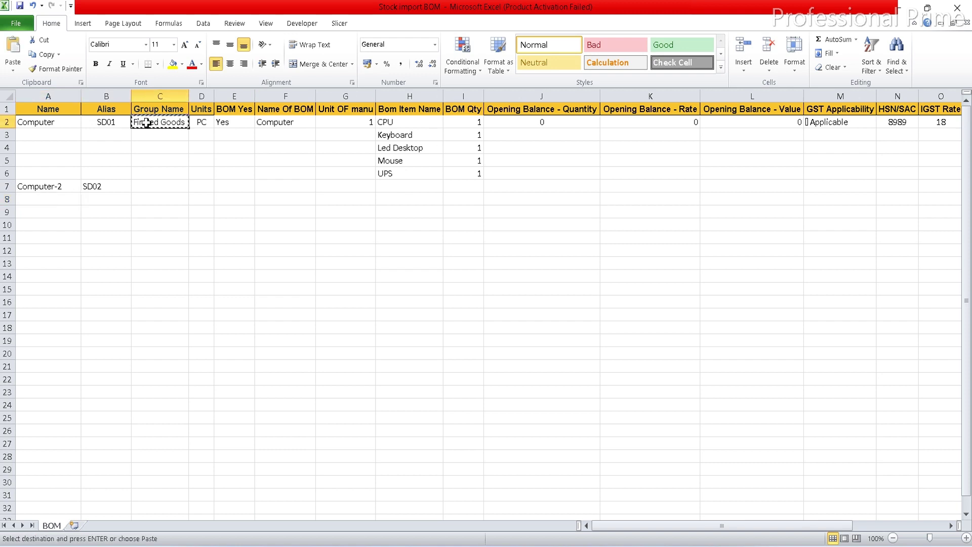
key(Down)
key(Down)
key(Down)
key(Down)
key(Down)
key(Return)
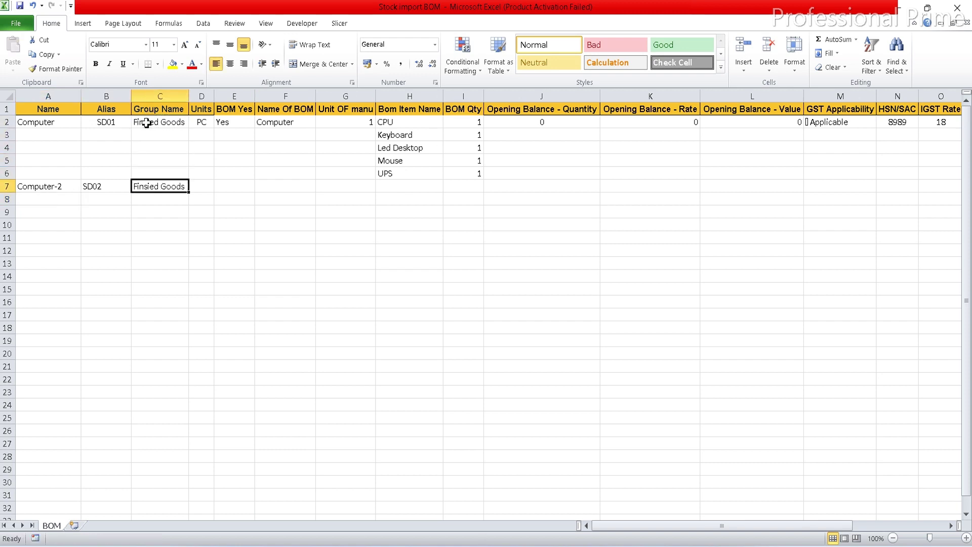
key(Right)
text(PC)
key(Return)
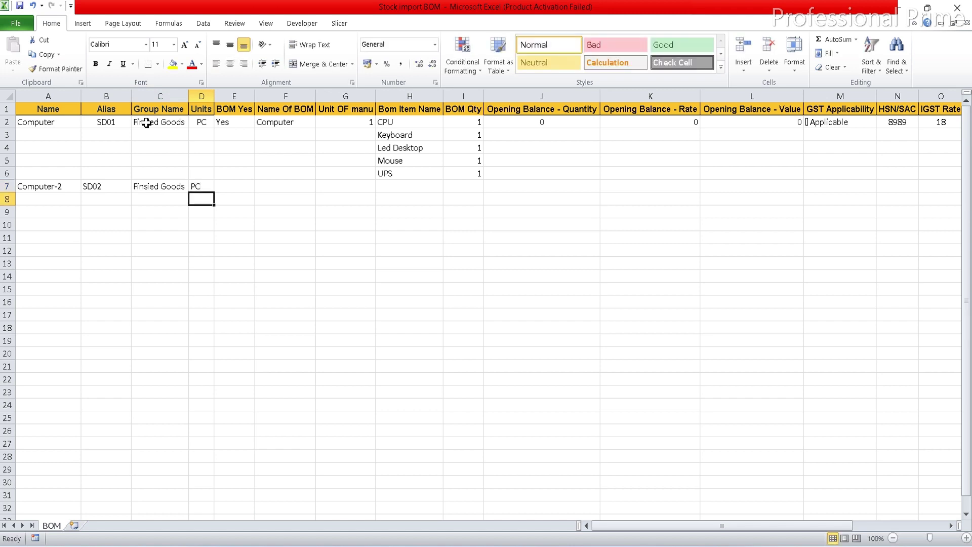
- Copy the BOM Yes value from the Computer item in E2 to the Computer-2 row in E7
key(Up)
key(Up)
key(Up)
key(Up)
key(Up)
key(Up)
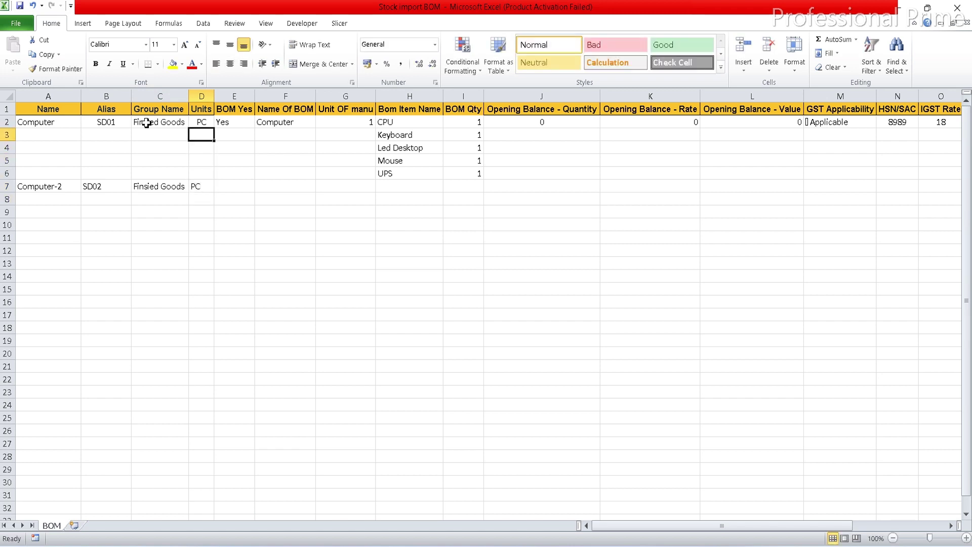
key(Right)
key(ctrl+c)
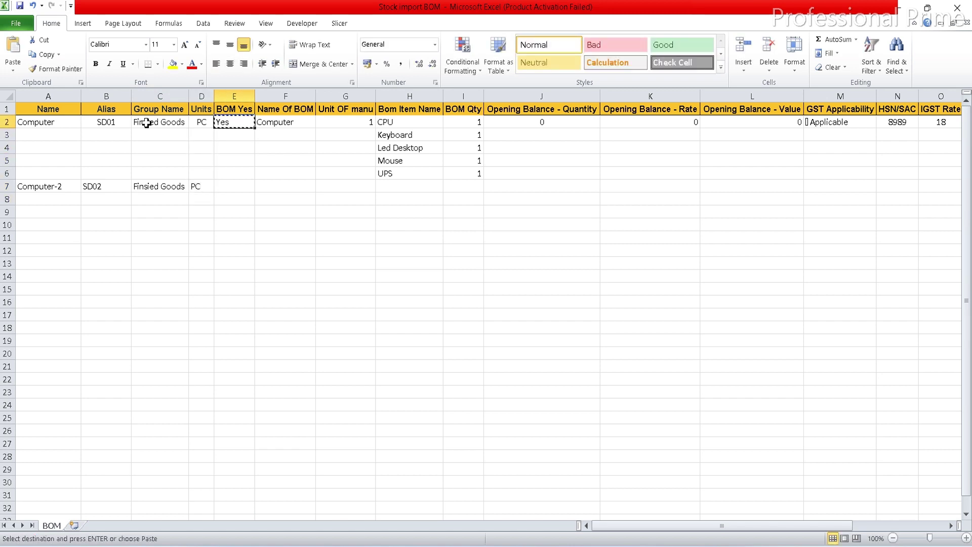
key(Down)
key(Down)
key(Down)
key(Down)
key(Down)
key(Return)
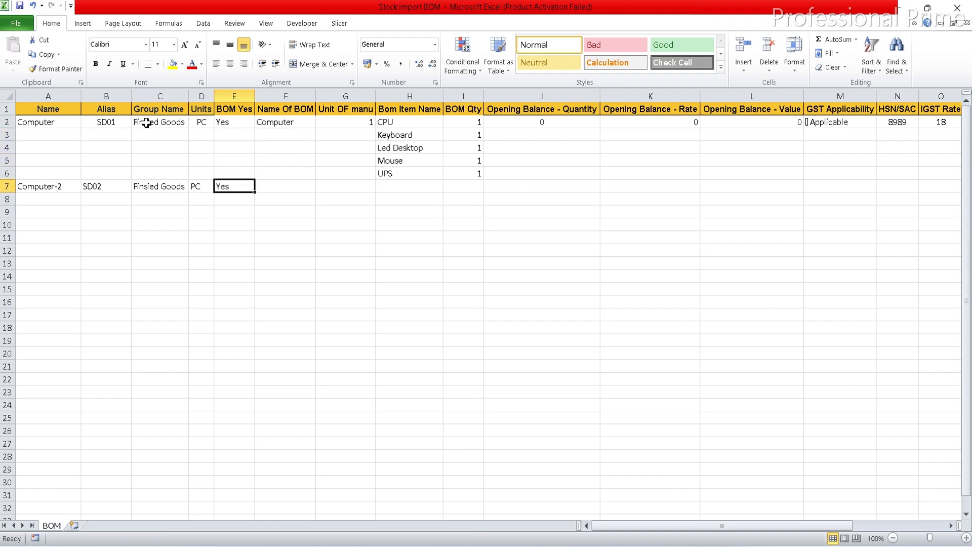
- Copy the item name Computer-2 from A7 into the Name Of BOM column at F7
key(Right)
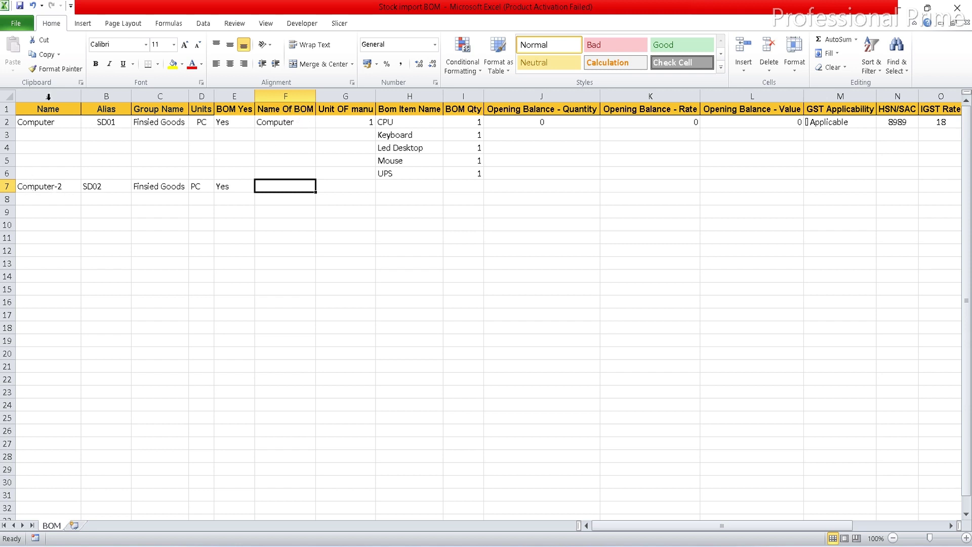
click(38, 188)
key(ctrl+c)
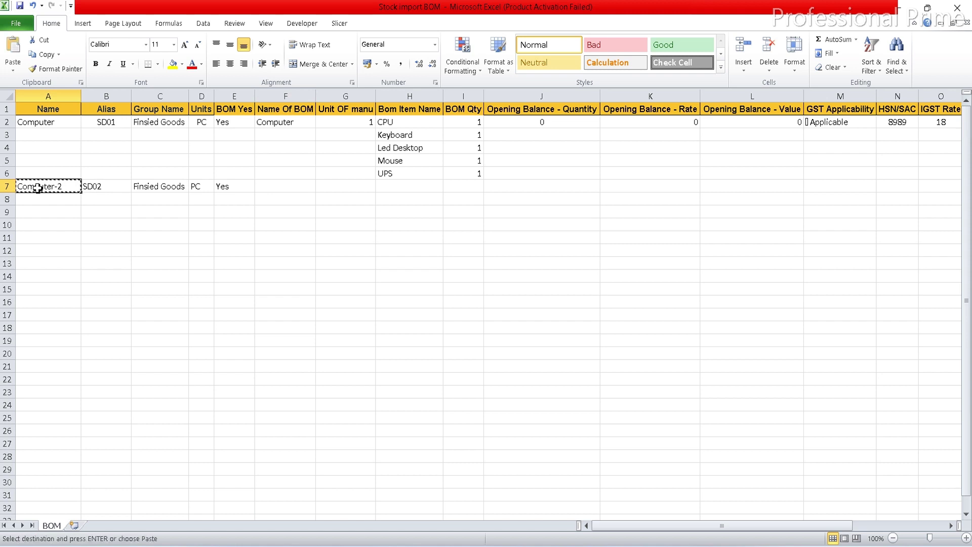
key(Right)
key(Right)
key(Right)
key(Right)
key(Right)
key(Return)
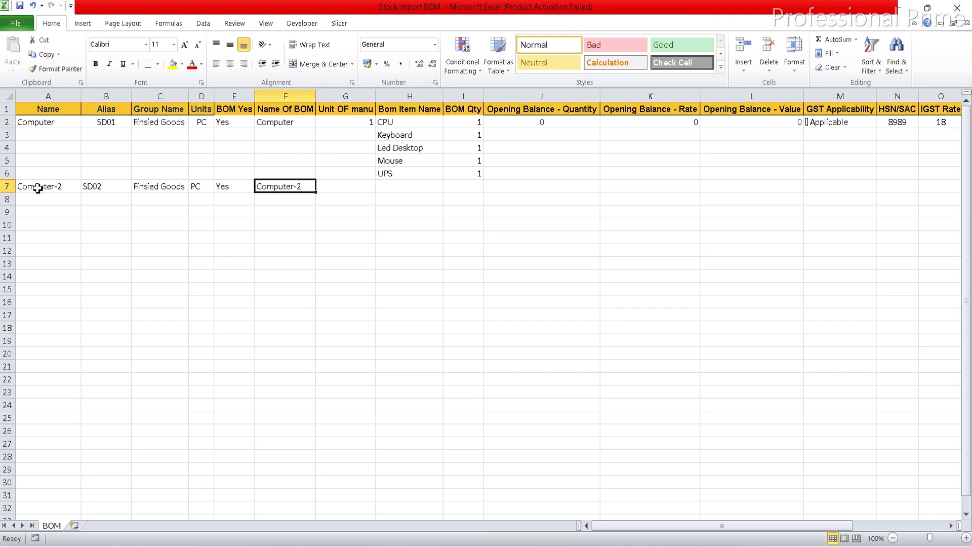
- Set the unit of manufacture for Computer-2 to 2 in G7
key(Right)
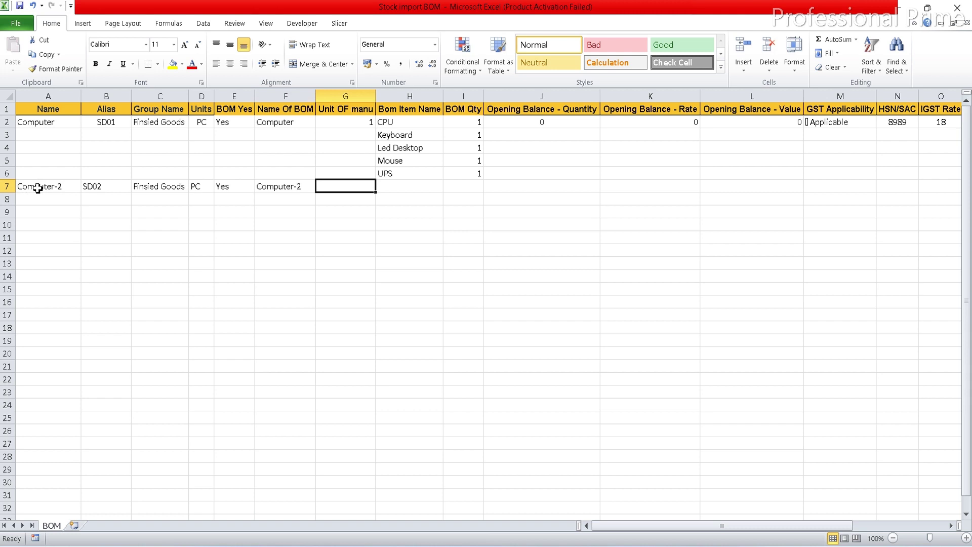
text(2)
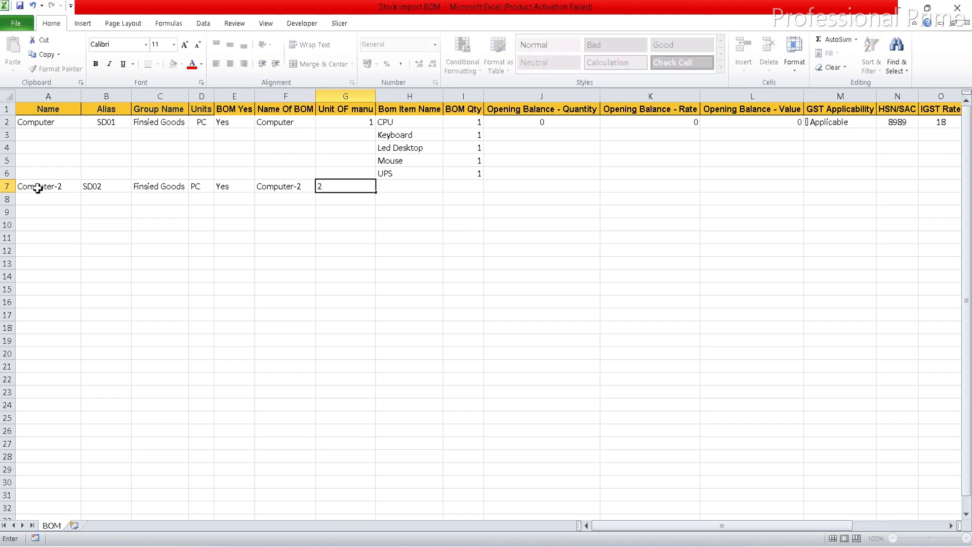
key(Right)
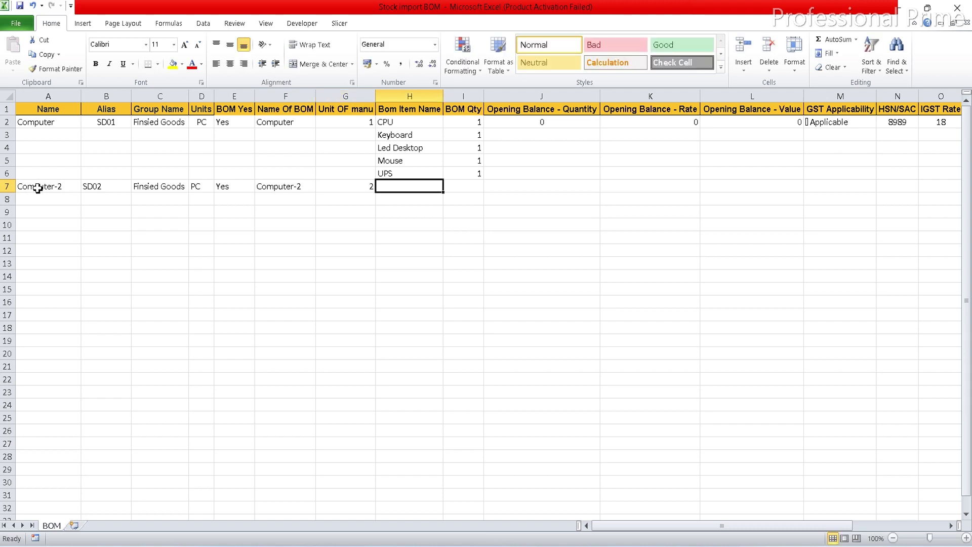
- Copy the five BOM item names, CPU through UPS, from H2:H6 to H7:H11 for Computer-2
key(Up)
key(Up)
key(Up)
key(Up)
key(Up)
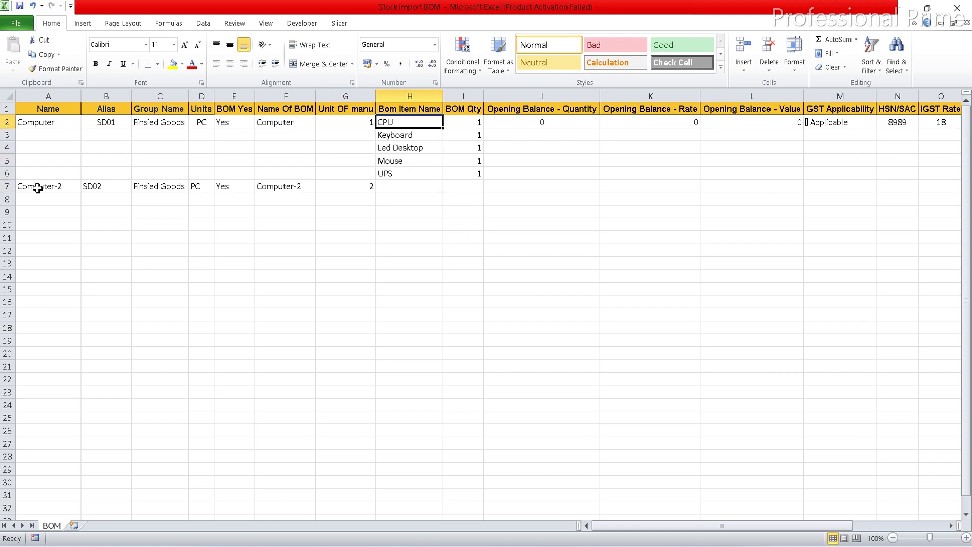
key(shift+Down)
key(shift+Down)
key(shift+Down)
key(shift+Down)
key(ctrl+c)
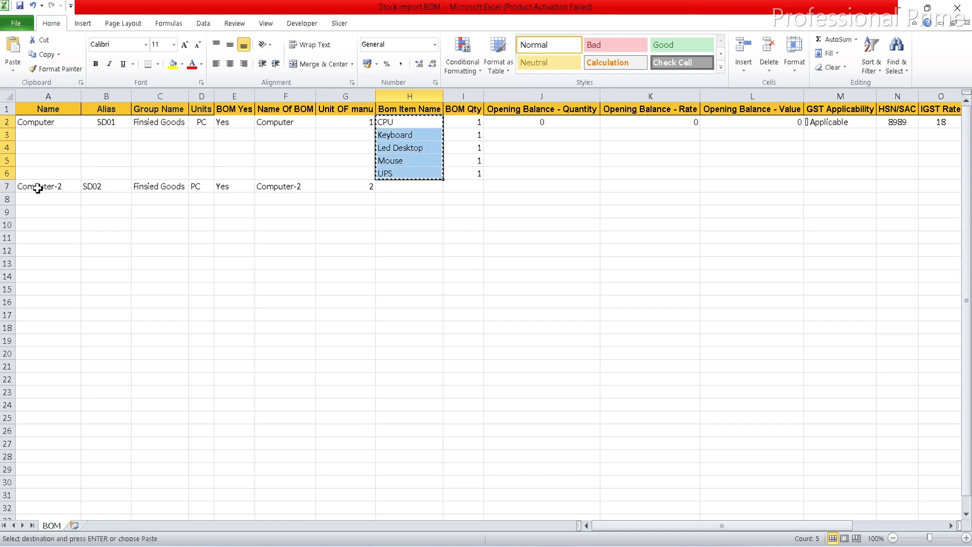
key(Down)
key(Down)
key(Down)
key(Down)
key(Down)
key(Return)
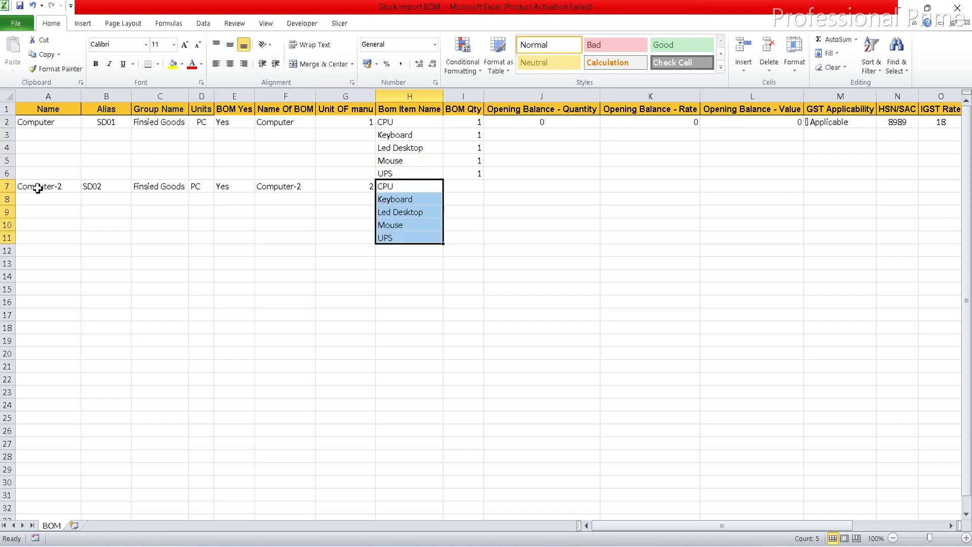
- Copy the BOM quantities from I2:I6 to I7:I11 beside the Computer-2 components
key(Right)
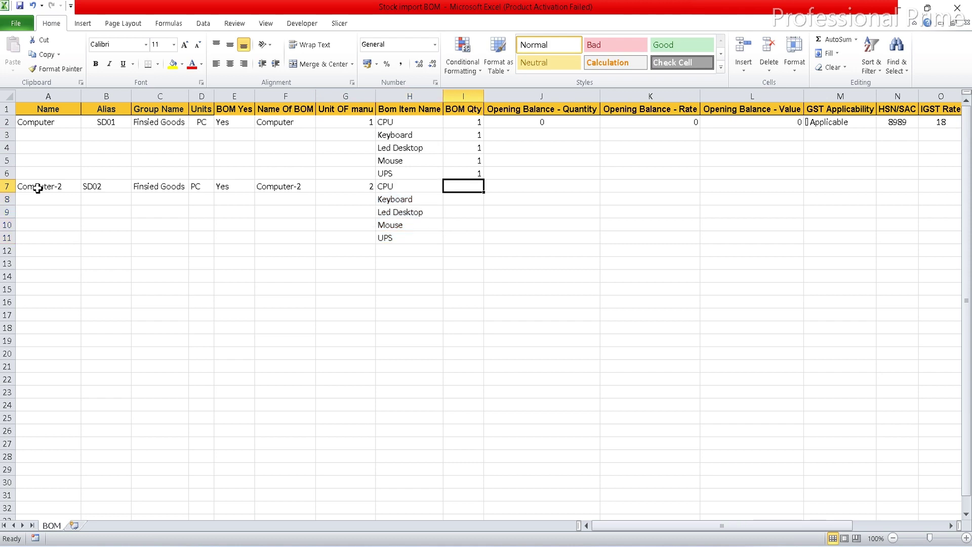
key(Up)
key(Up)
key(Up)
key(Up)
key(Up)
key(shift+Down)
key(shift+Down)
key(shift+Down)
key(shift+Down)
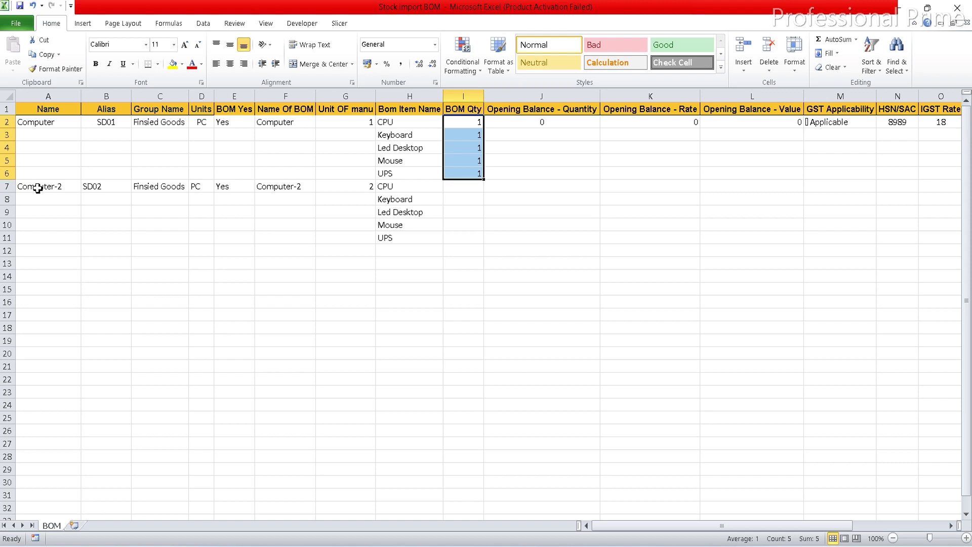
key(ctrl+c)
key(Down)
key(Down)
key(Down)
key(Down)
key(Down)
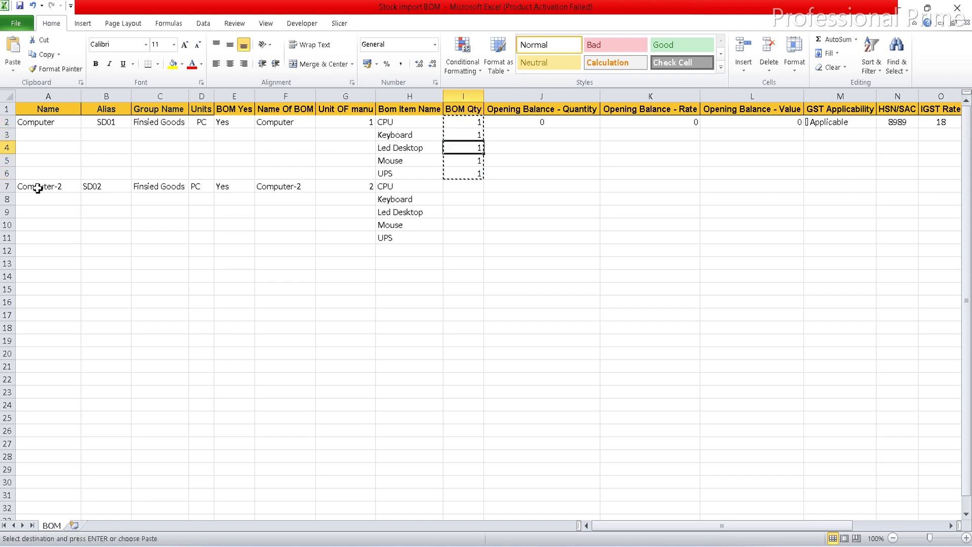
key(Return)
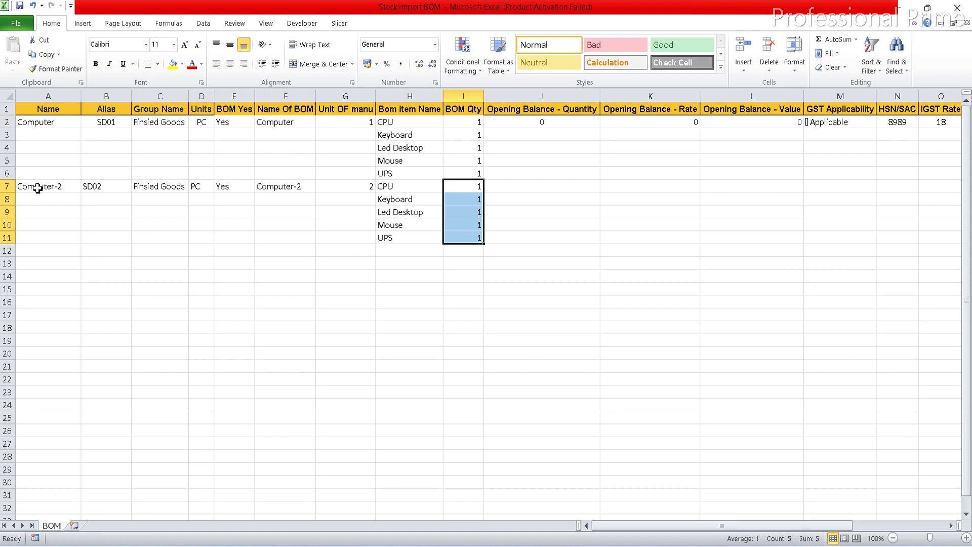
- Enter 0 for the Computer-2 opening balance quantity, rate and value in J7:L7
key(Right)
text(0)
key(Right)
text(0)
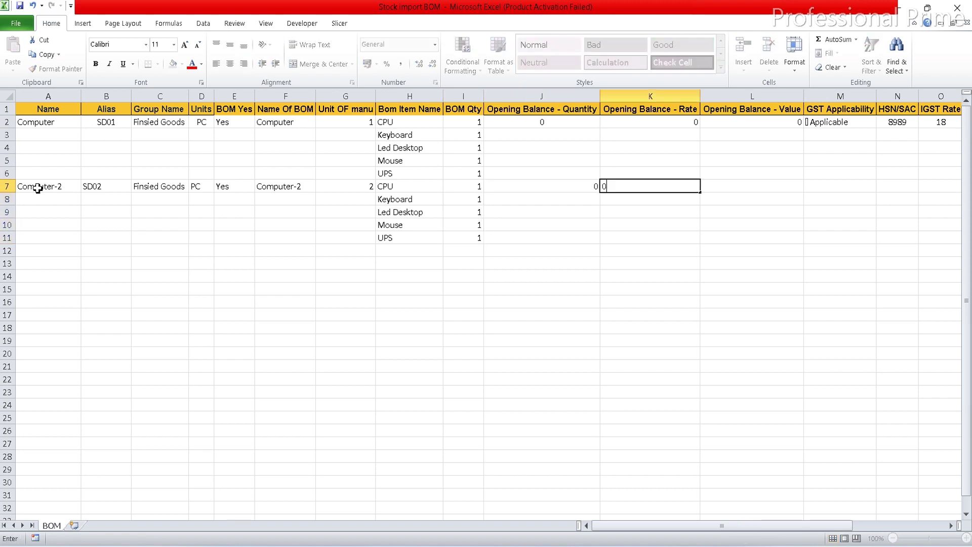
key(Right)
text(0)
key(Right)
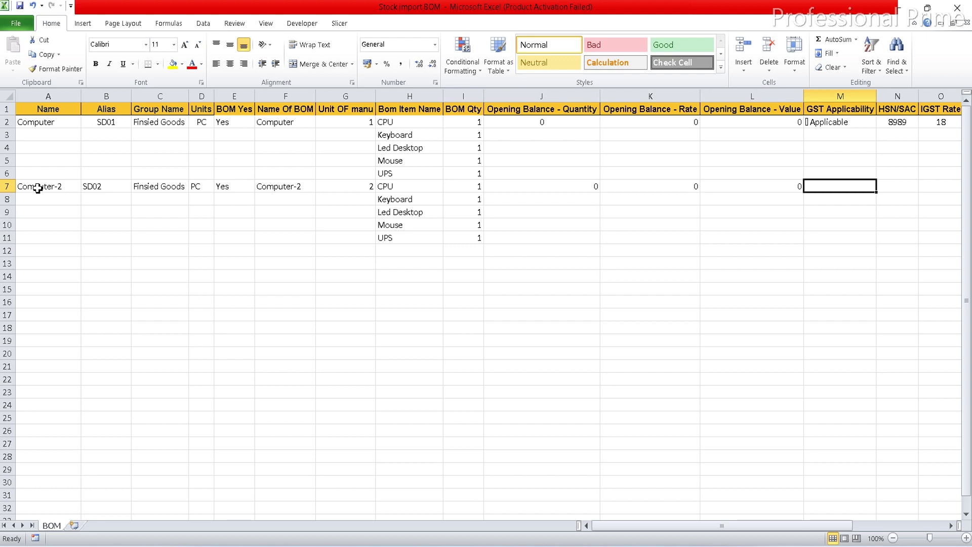
- Copy the GST applicability value Applicable from M2 to M7 in the Computer-2 row
key(Up)
key(Up)
key(Up)
key(Up)
key(Up)
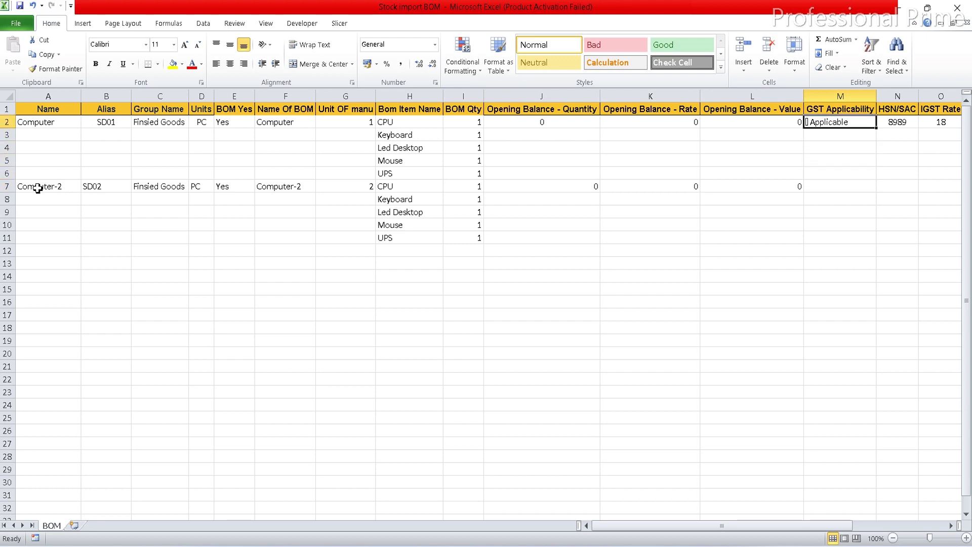
key(ctrl+c)
key(Down)
key(Down)
key(Down)
key(Down)
key(Down)
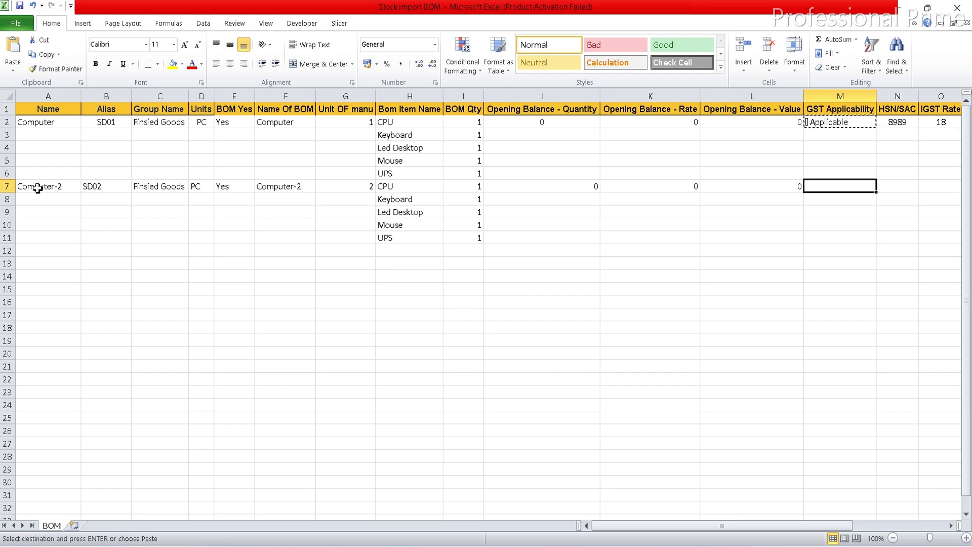
key(Return)
- Enter 8989 as the HSN/SAC code for Computer-2 in N7
key(Left)
key(Left)
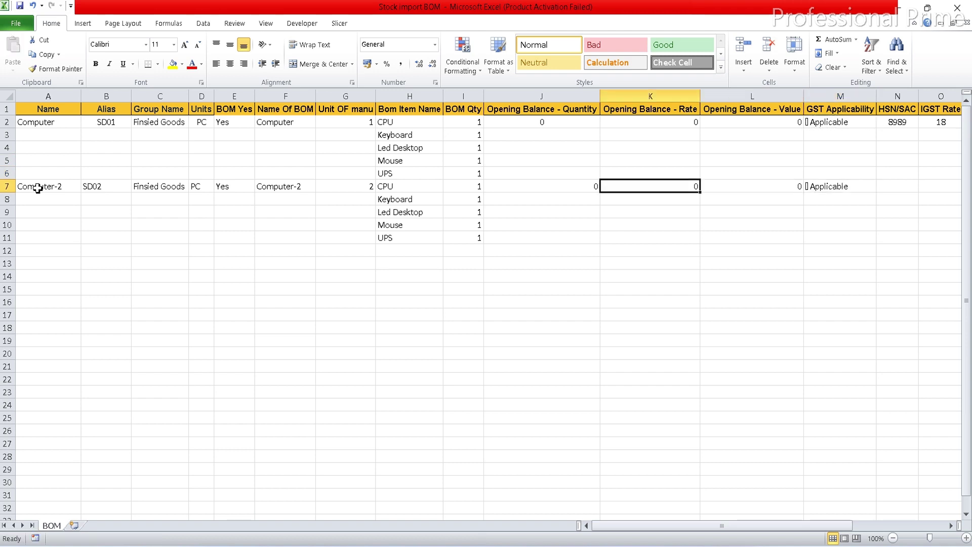
key(Right)
key(Right)
key(Right)
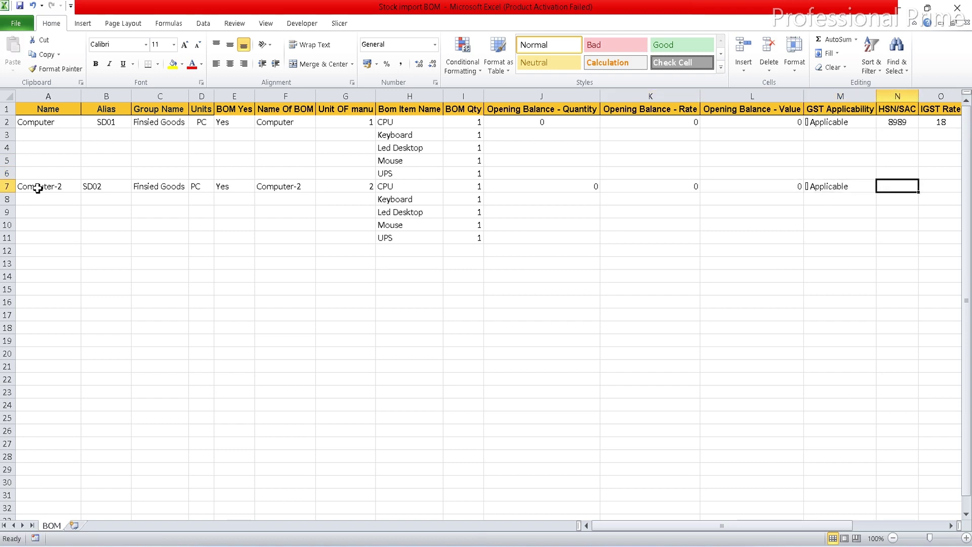
text(8989)
key(Return)
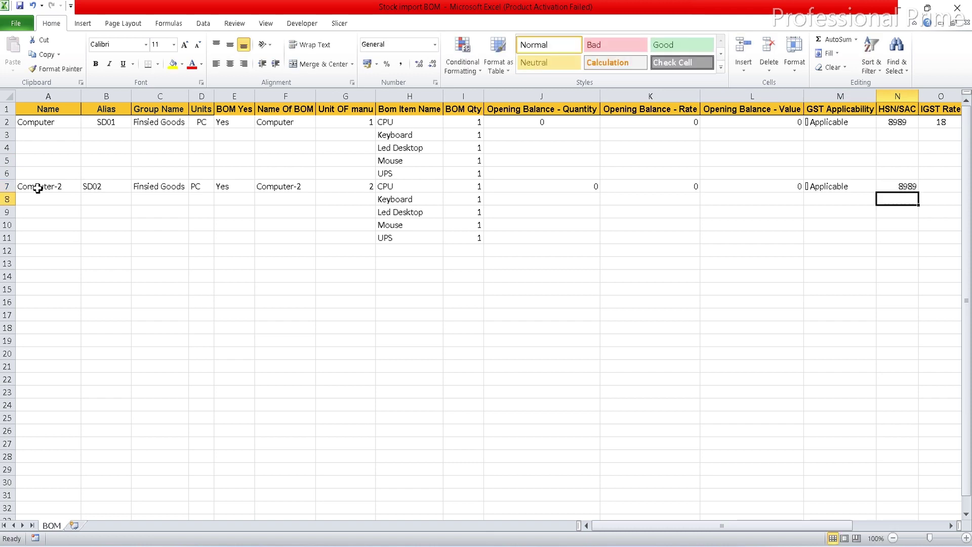
- Enter the Computer-2 tax rates in row 7: IGST 18, CGST 9 and SGST/UTGST 9
key(Up)
key(Right)
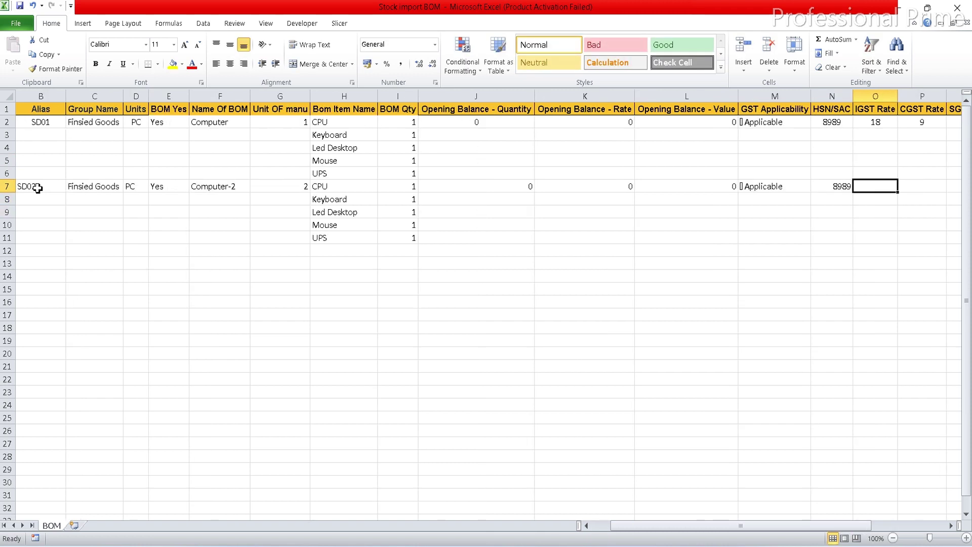
text(18)
key(Tab)
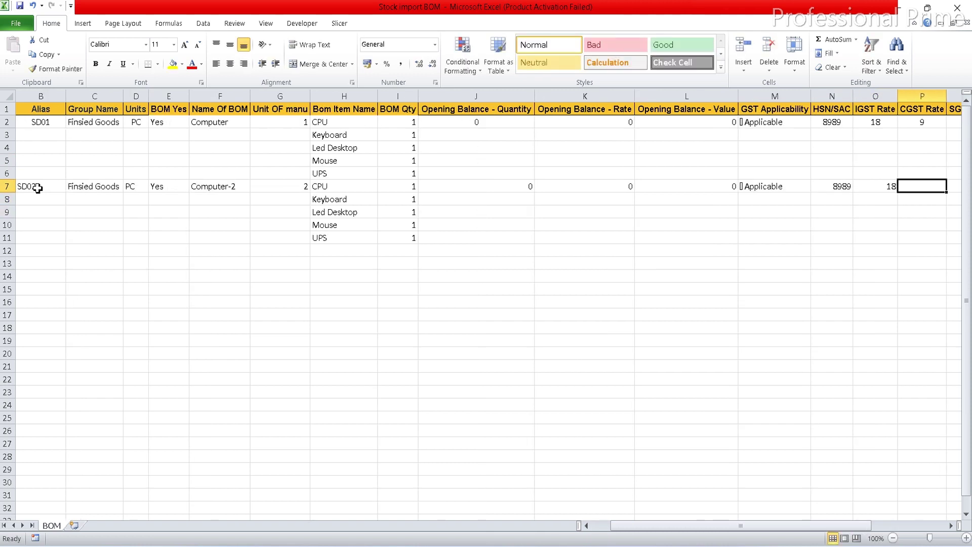
text(9)
key(Tab)
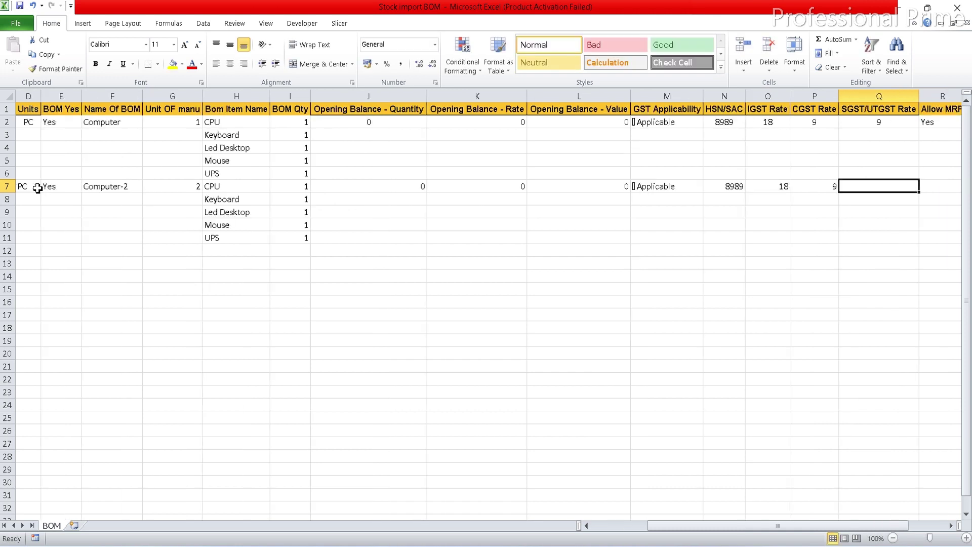
text(9)
key(Tab)
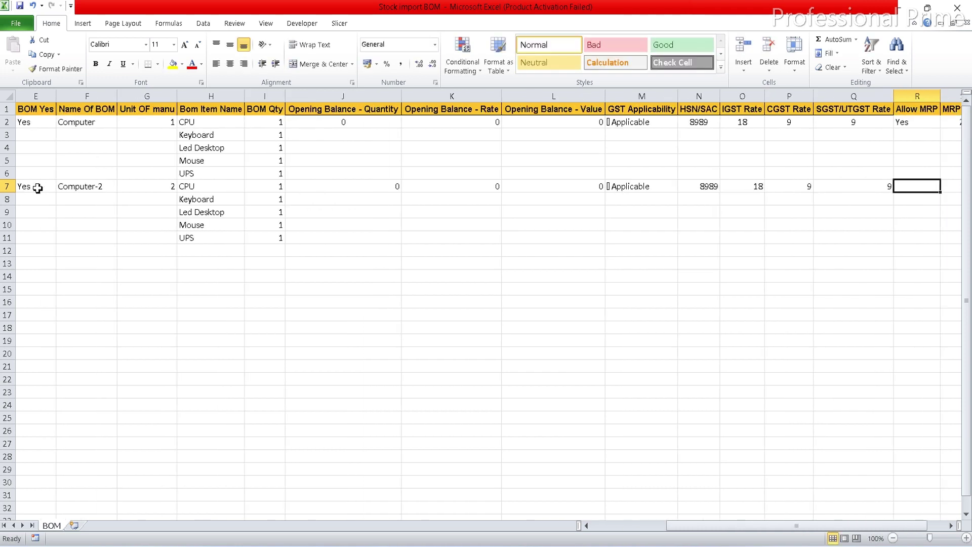
- Set Allow MRP to Yes and the MRP Rate to 22000 for Computer-2
text(Yes)
key(Tab)
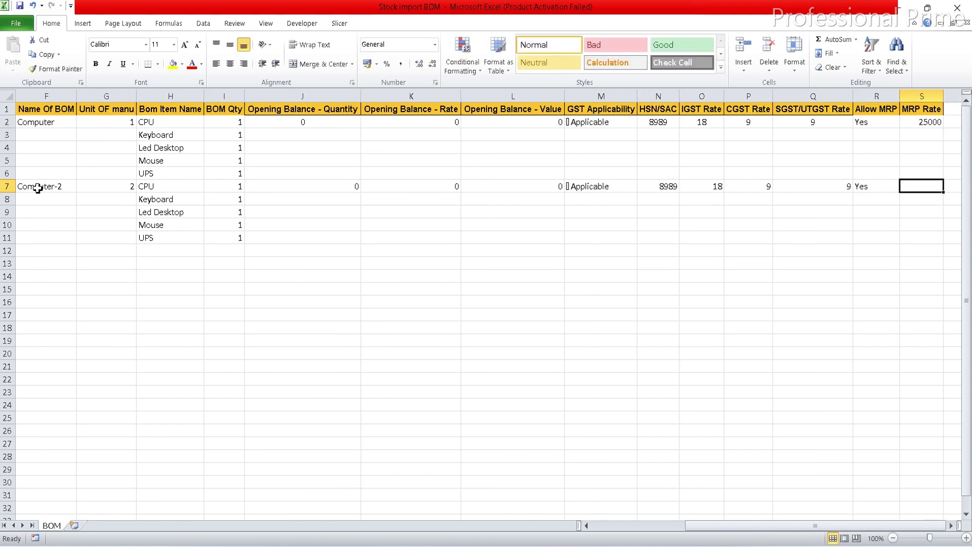
text(22000)
key(Return)
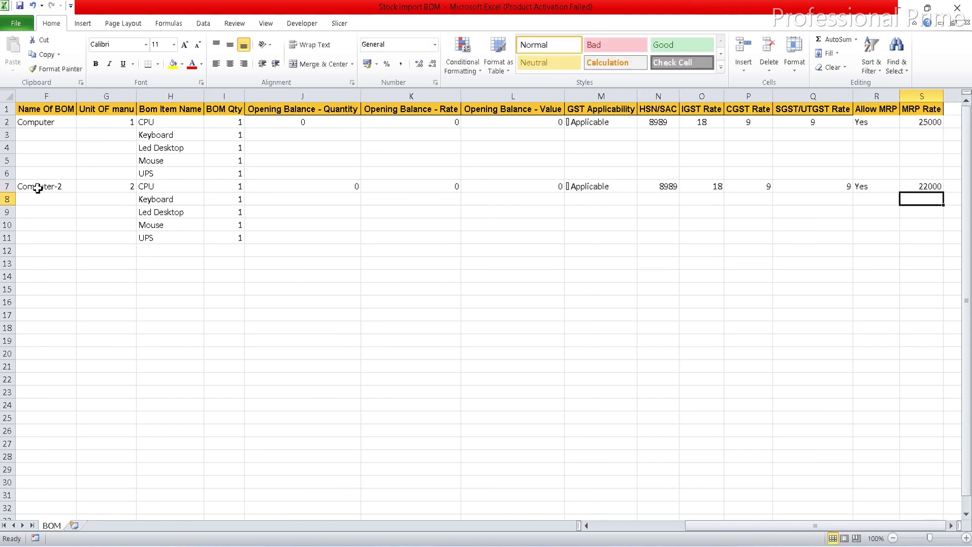
- Review the Computer-2 row from its MRP Rate back to its Name column
key(Up)
key(Left)
key(Left)
key(Left)
key(Left)
key(Left)
key(Left)
key(Left)
key(Left)
key(Left)
key(Left)
key(Left)
key(Left)
key(Left)
key(Left)
key(Left)
key(Left)
key(Left)
key(Left)
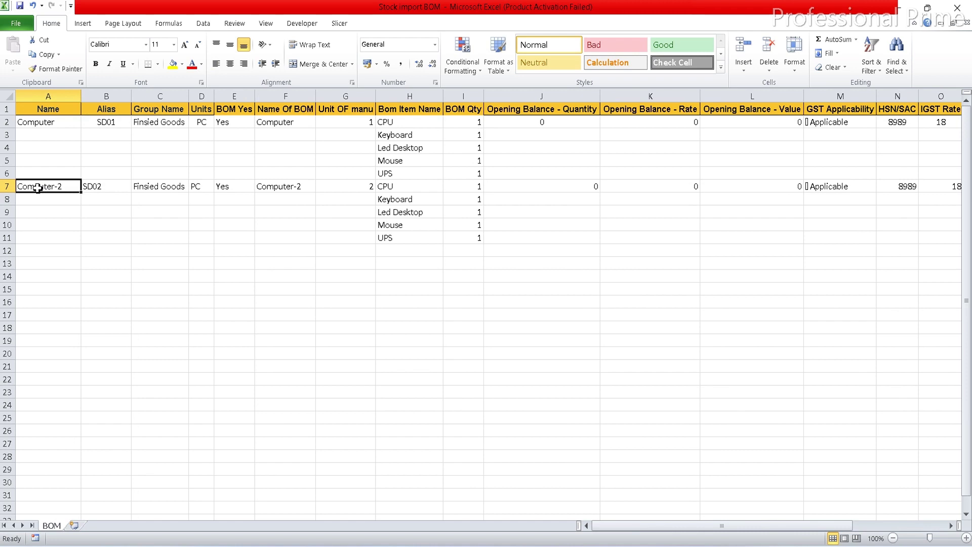
key(Down)
key(Down)
key(Down)
key(Down)
key(Down)
key(Down)
key(Down)
key(Down)
key(Down)
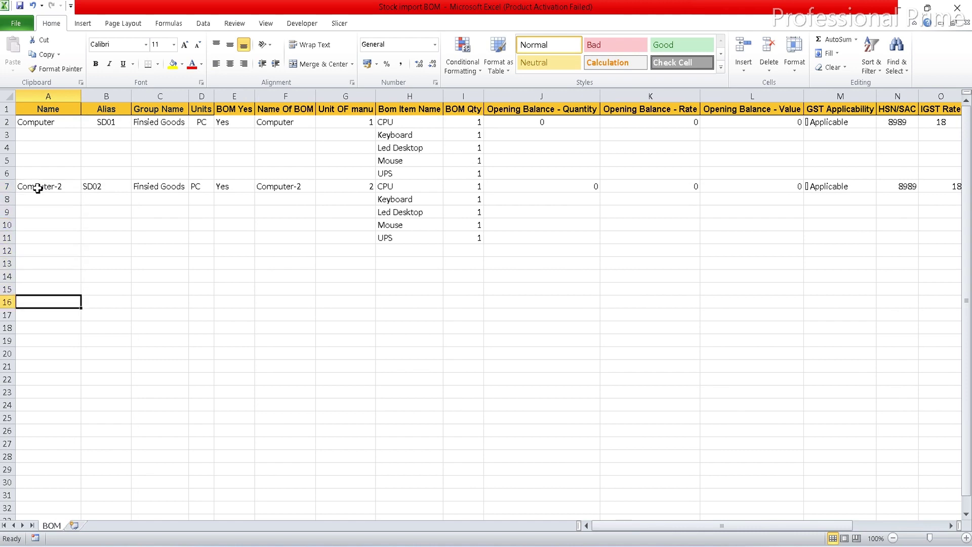
key(Up)
key(Up)
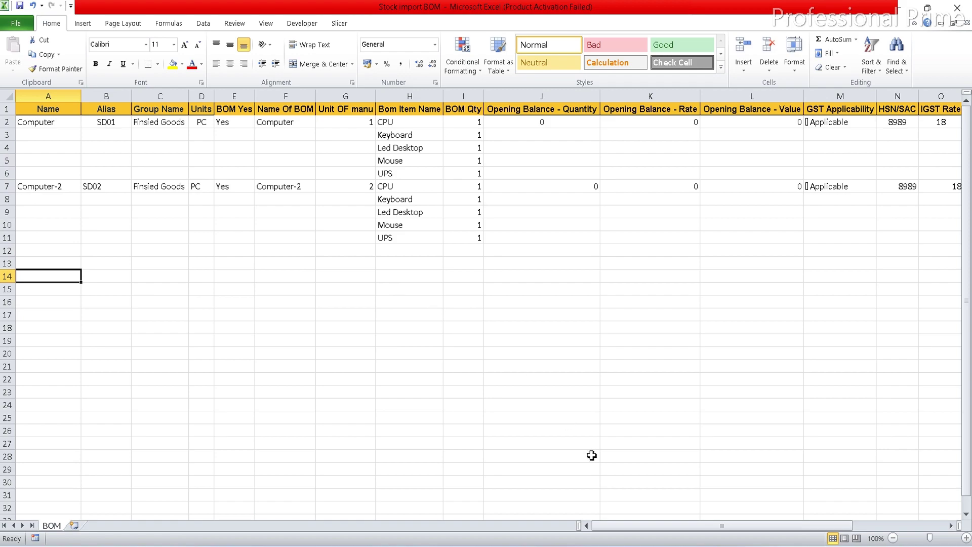
- Compare the sheet's Name, Alias and Group Name columns with the Stock Item Creation form in TallyPrime, ending in TallyPrime
key(alt+Tab)
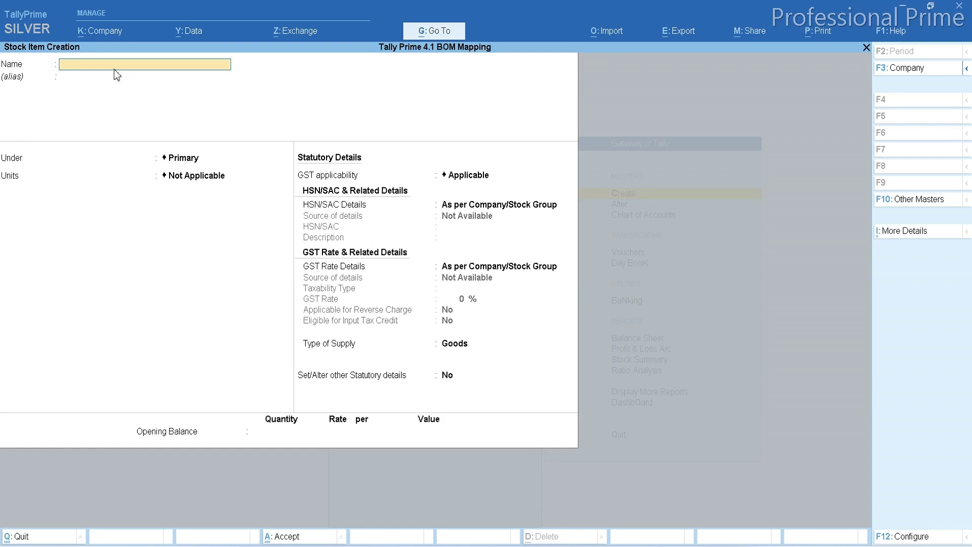
key(alt+Tab)
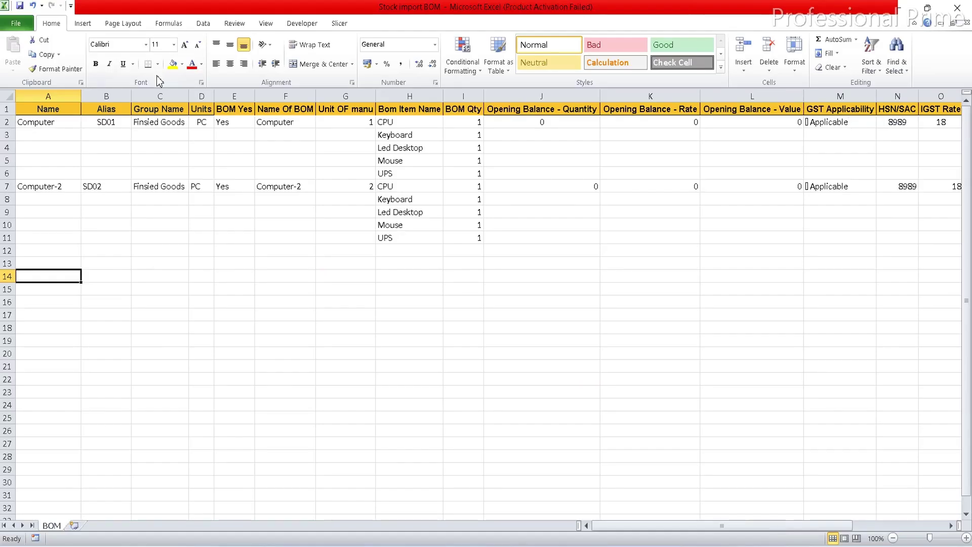
key(alt+Tab)
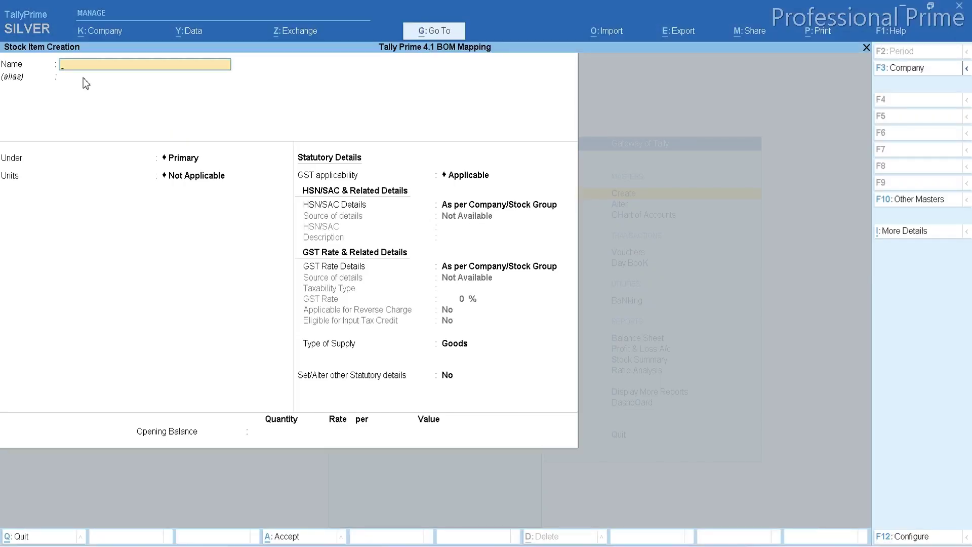
key(alt+Tab)
key(alt+Tab)
key(alt+Tab)
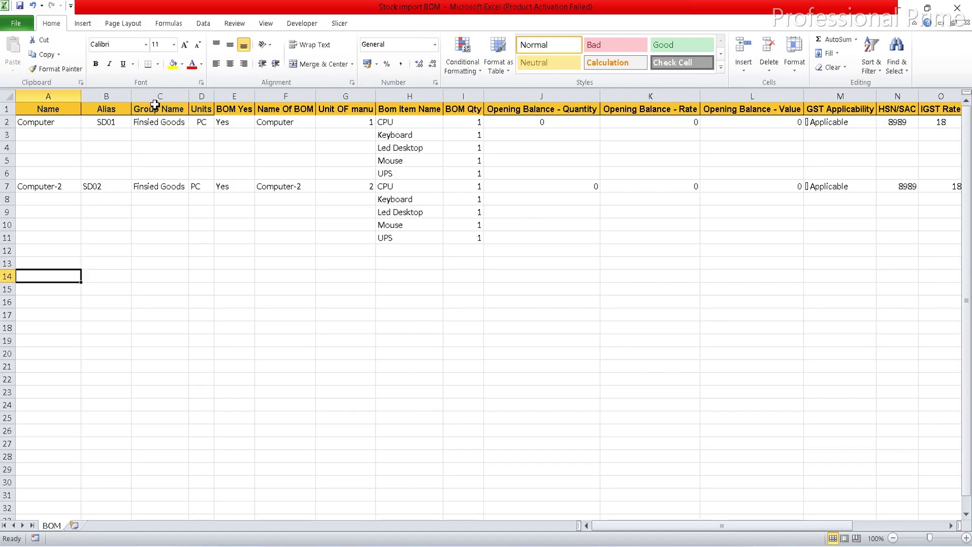
key(alt+Tab)
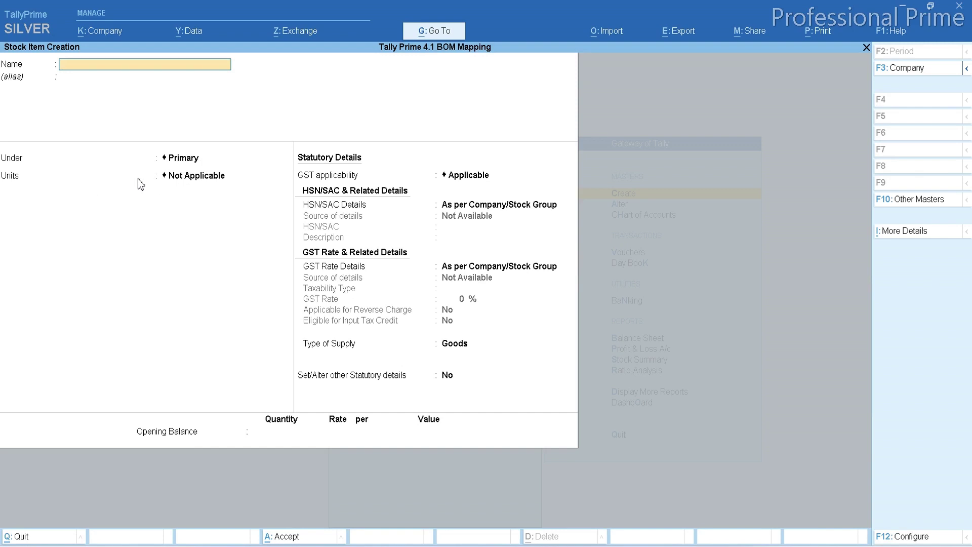
- Name the new stock item A, place it under the Finsied Goods group and set its units to PC
text(A)
key(Return)
key(Return)
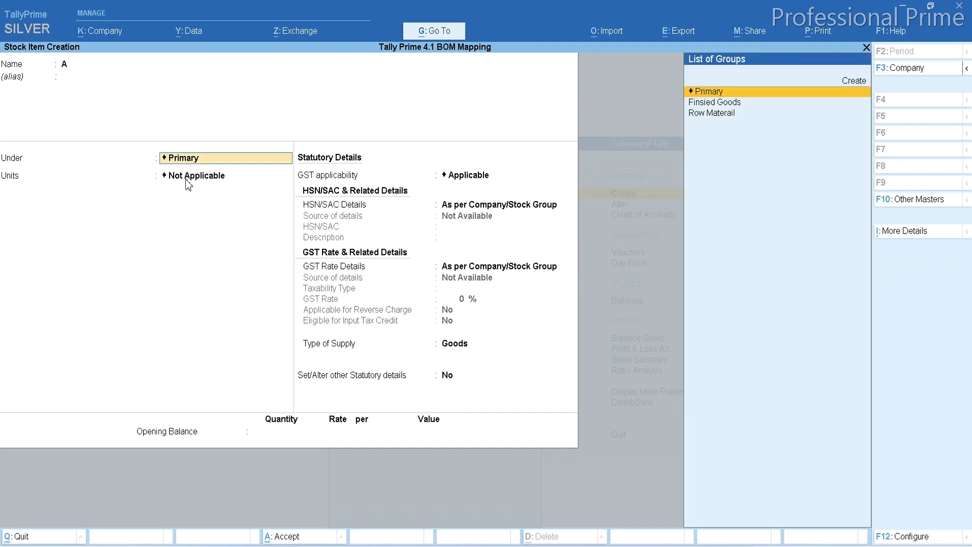
key(Down)
key(Return)
key(Down)
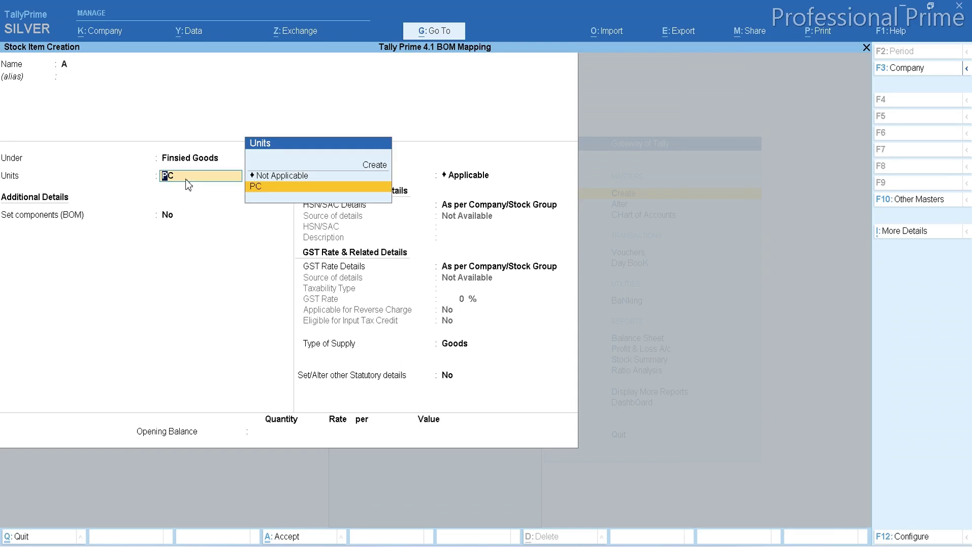
key(Return)
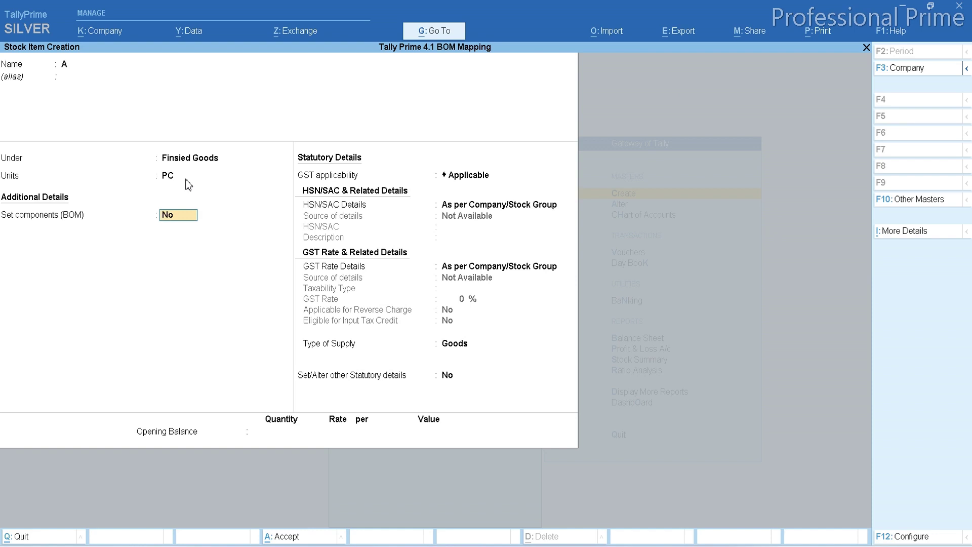
- Check the BOM Yes column in the Excel sheet and set components (BOM) to Yes for stock item A in TallyPrime
key(alt+Tab)
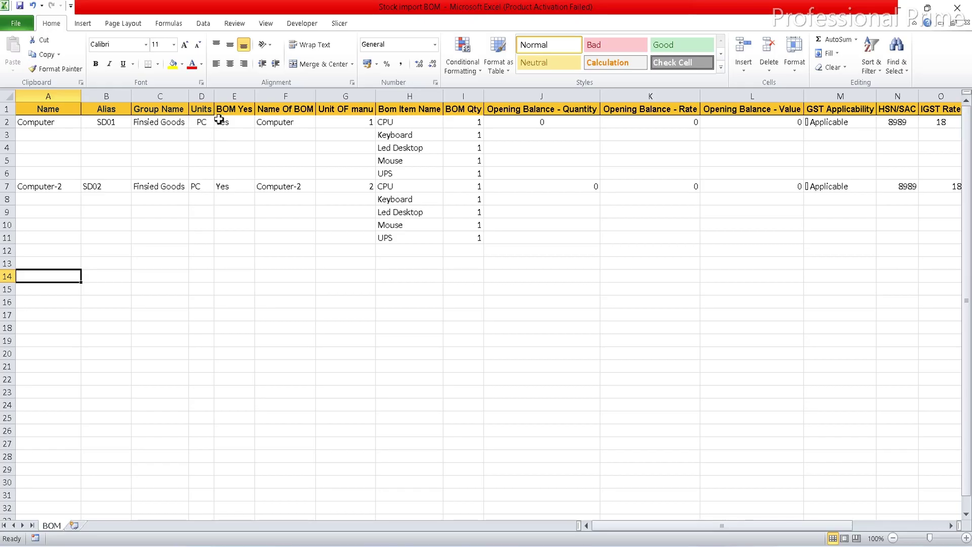
key(alt+Tab)
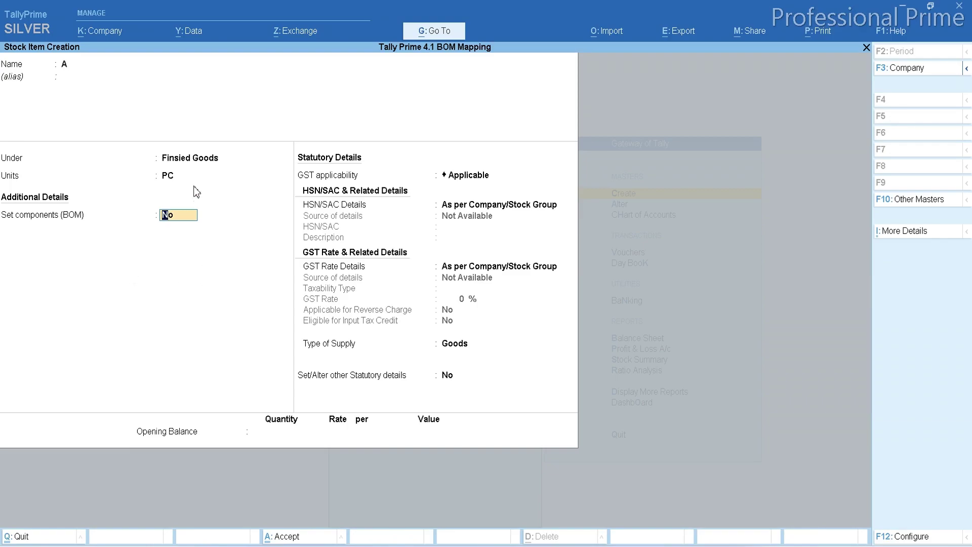
key(alt+Tab)
key(alt+Tab)
key(y)
key(Return)
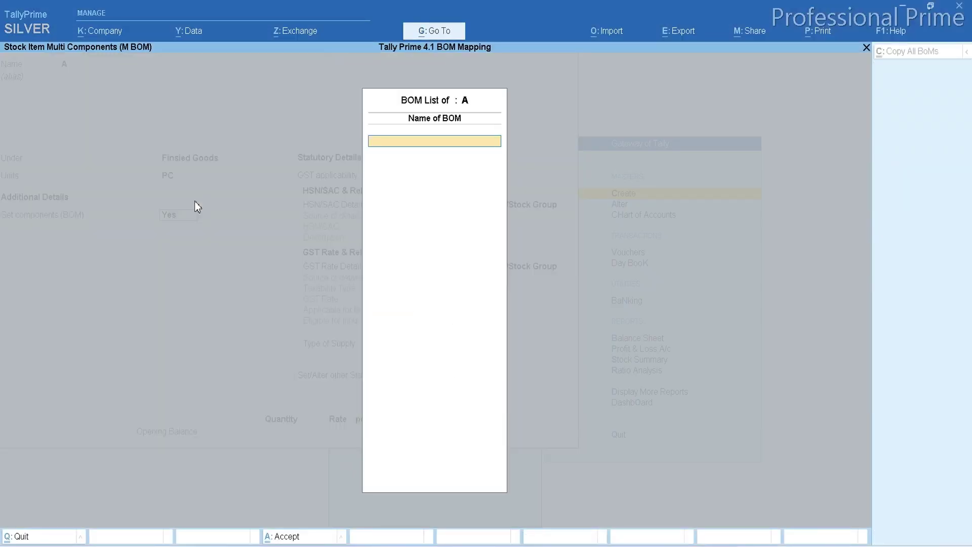
- Check the Name Of BOM column in the Excel sheet and name the BOM of stock item A as C in TallyPrime
key(alt+Tab)
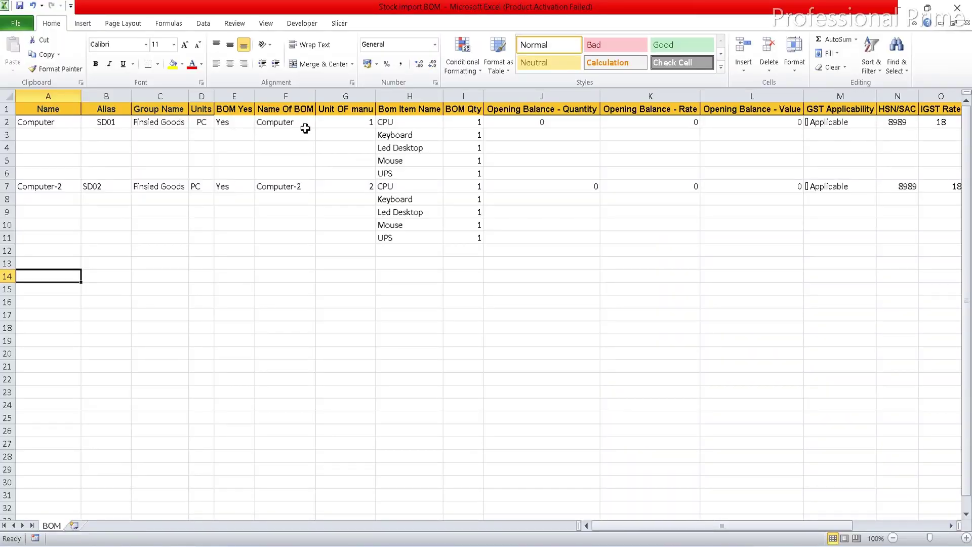
key(alt+Tab)
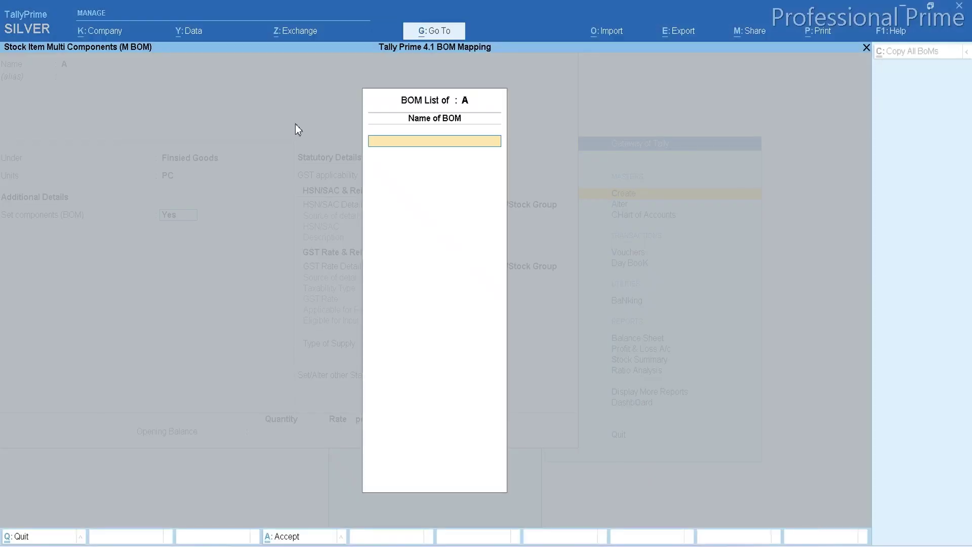
key(alt+Tab)
key(alt+Tab)
text(C)
key(Return)
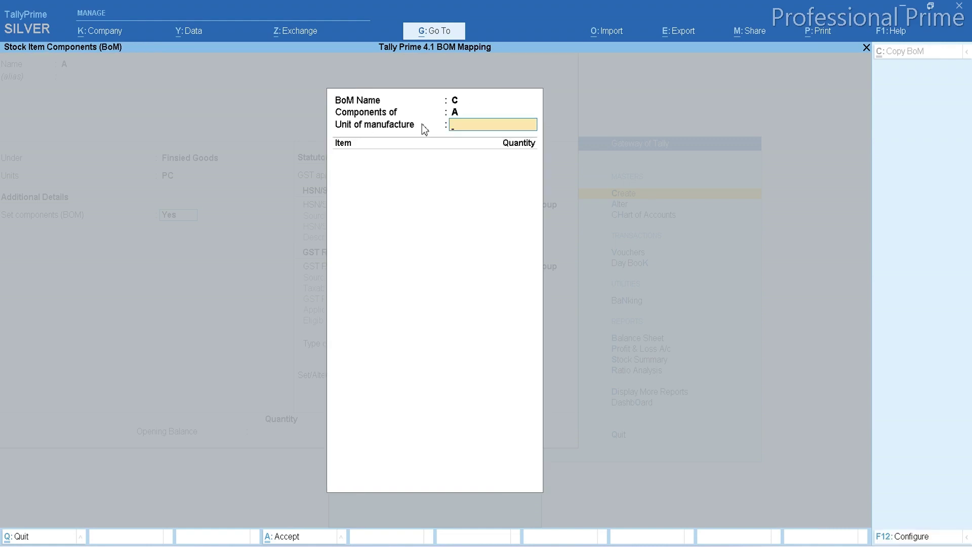
- Check the sheet's unit of manufacture column in Excel and set BOM C's unit of manufacture to 1 in TallyPrime
key(alt+Tab)
key(alt+Tab)
text(1)
key(Return)
- Compare the Excel sheet's Bom Item Name and BOM Qty columns with the Item and Quantity columns of the TallyPrime components form
key(alt+Tab)
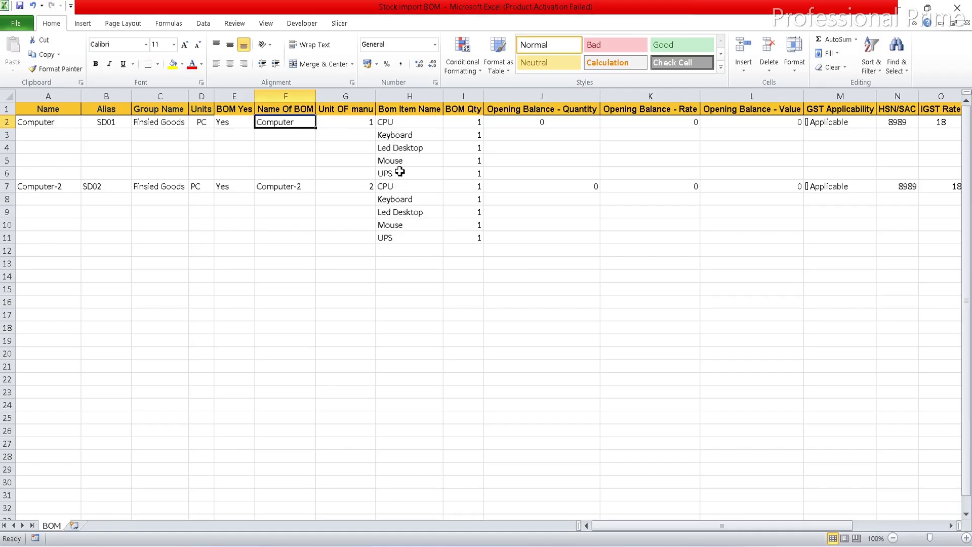
key(alt+Tab)
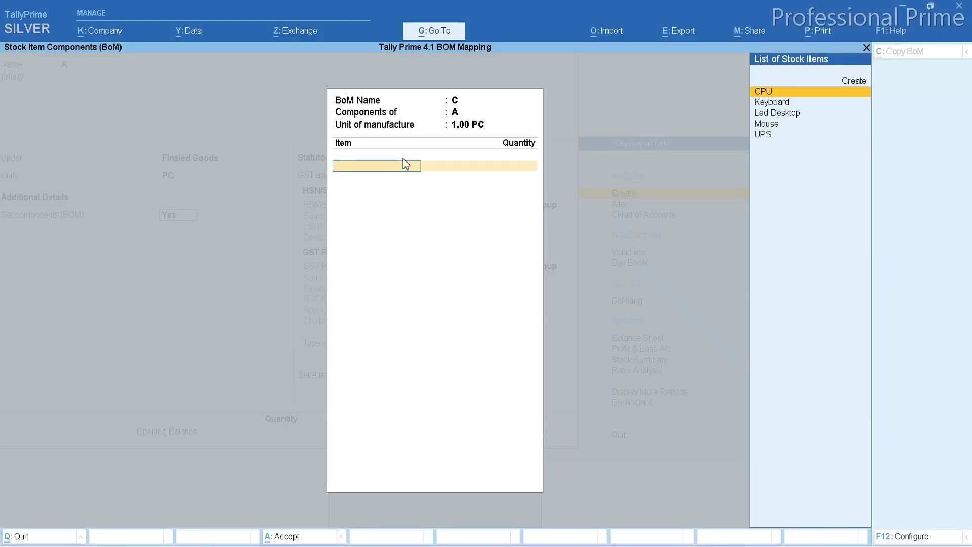
key(alt+Tab)
key(alt+Tab)
key(alt+Tab)
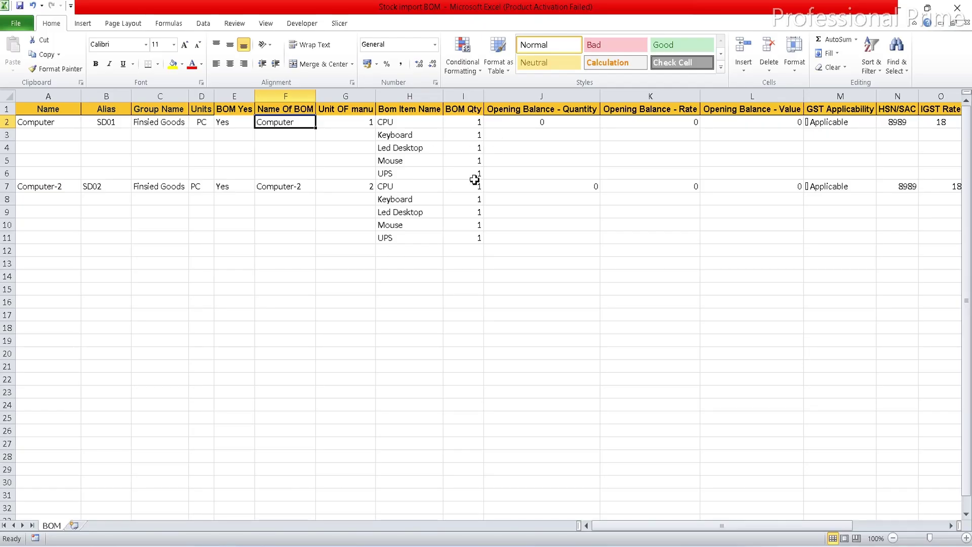
key(alt+Tab)
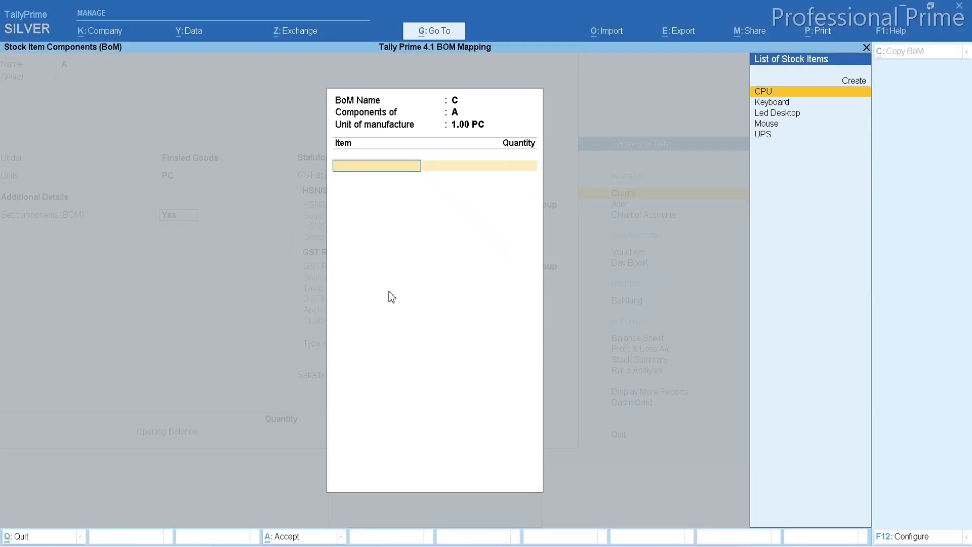
- Discard BOM C and return to the Stock Item Creation form
key(Escape)
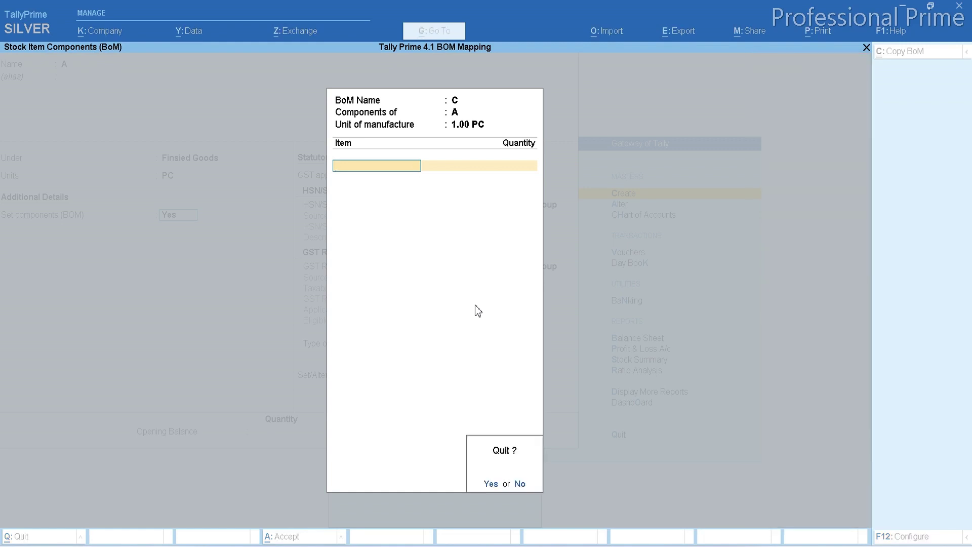
key(y)
key(Escape)
key(y)
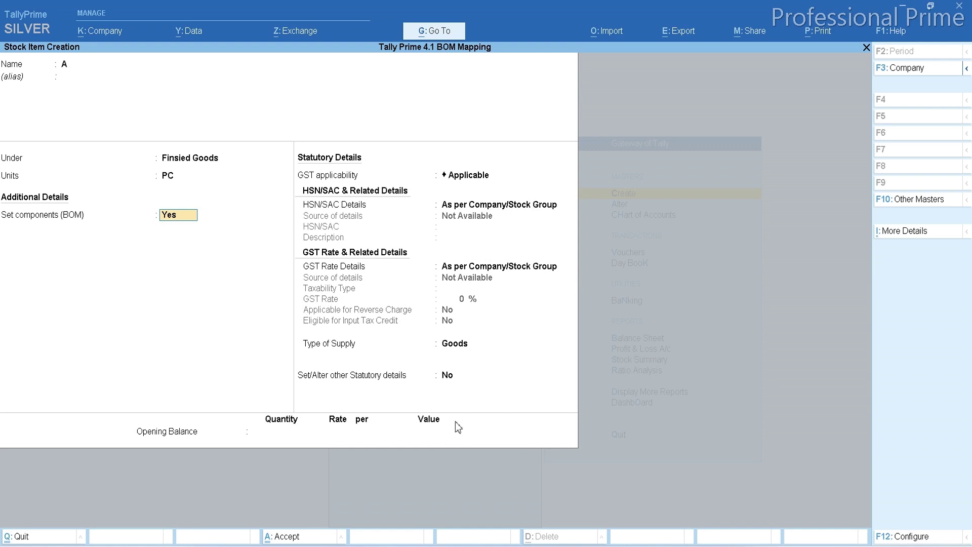
- In the Excel sheet, set the Computer row's opening balance quantity to 2 and rate to 18200
key(alt+Tab)
key(Right)
key(Right)
key(Right)
key(Right)
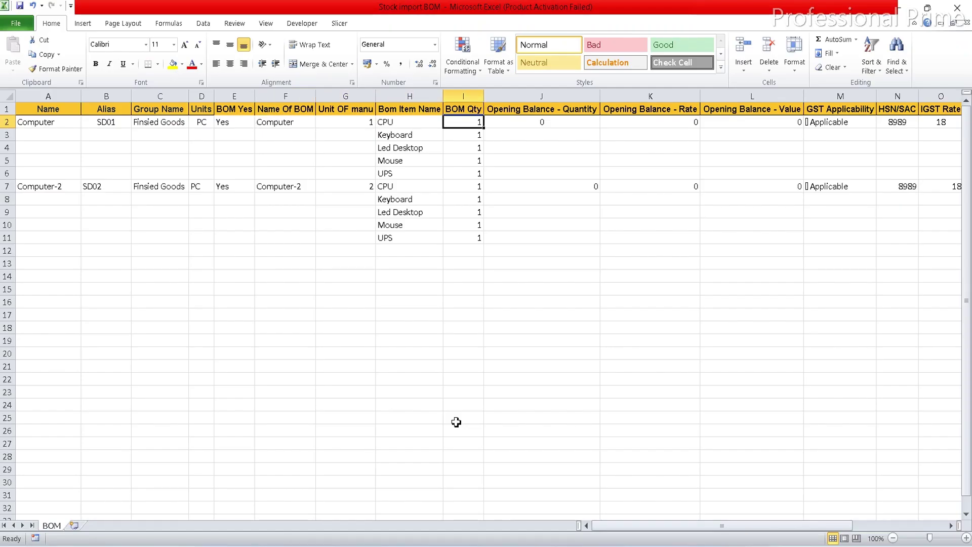
text(2)
key(Right)
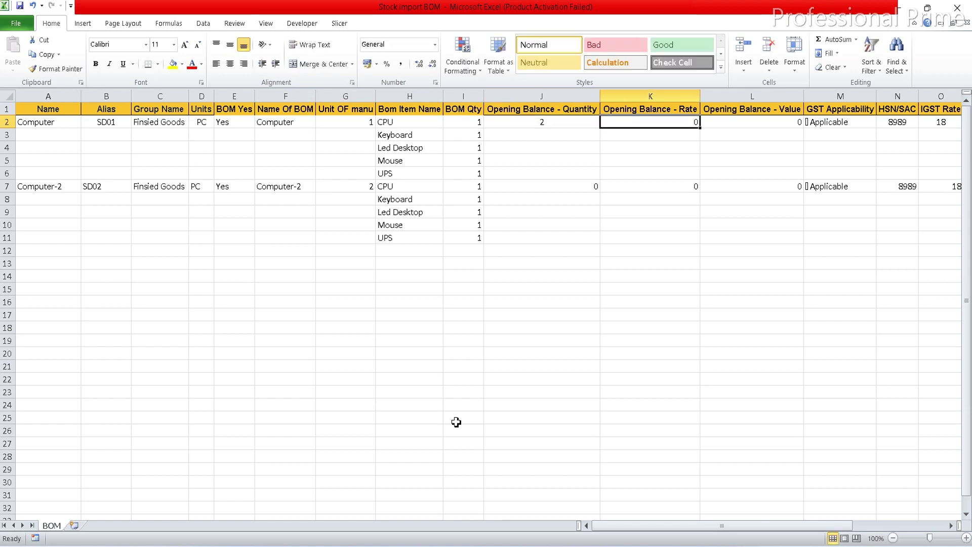
text(1)
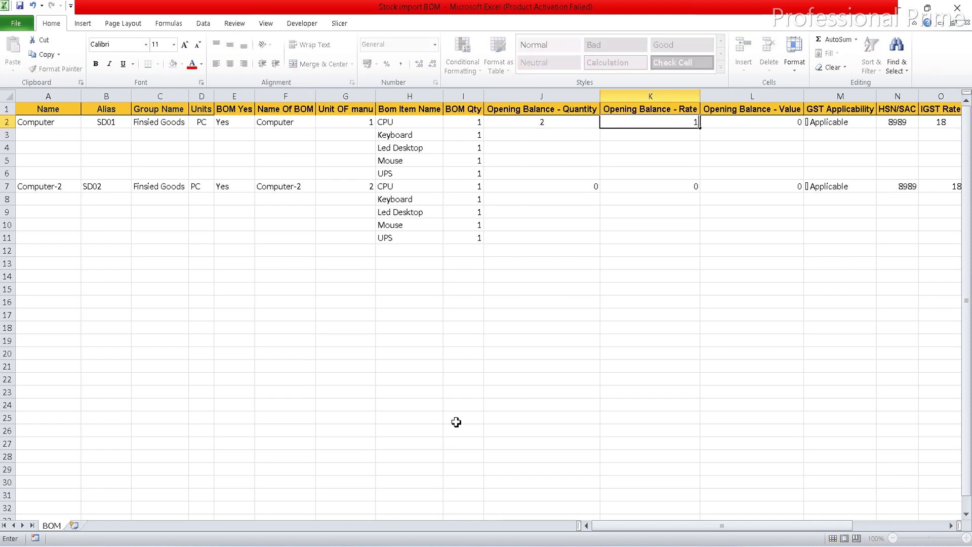
text(8200)
key(Return)
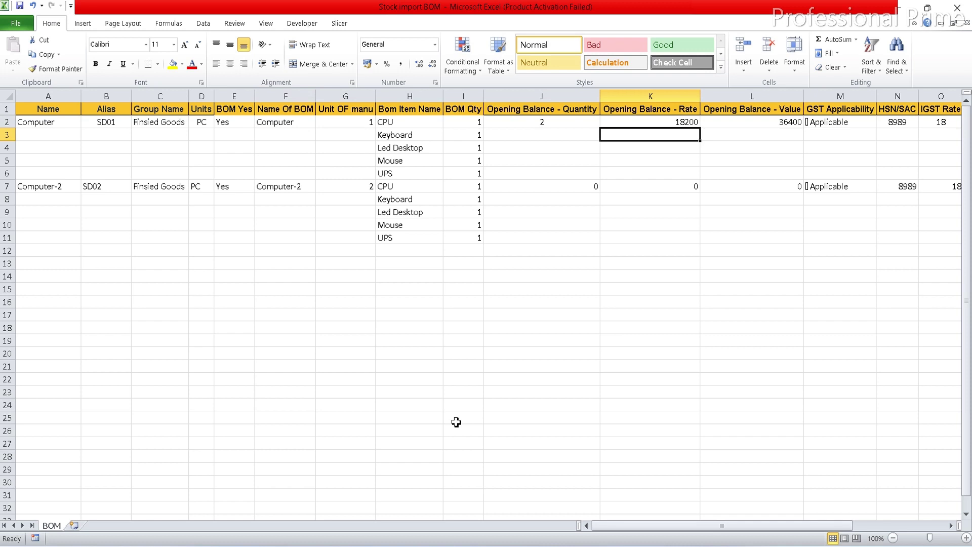
- Set the Computer-2 row's opening balance quantity to 2 and rate to 15400
key(Down)
key(Down)
key(Down)
key(Left)
key(Down)
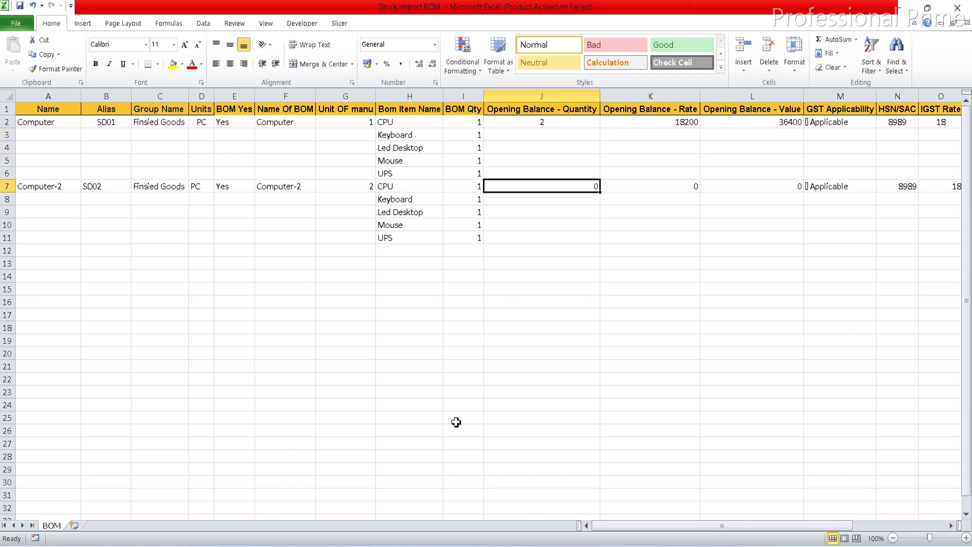
text(2)
key(Tab)
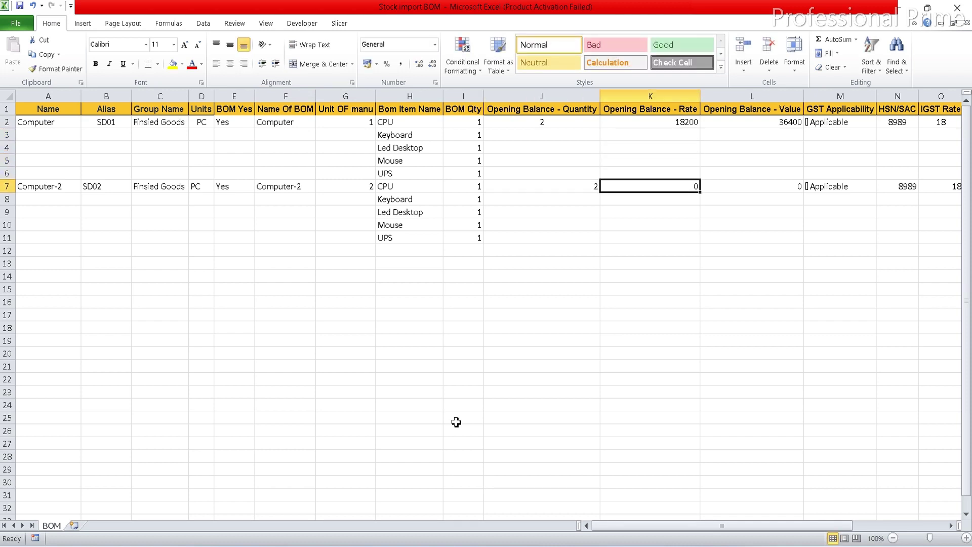
text(15400)
key(Return)
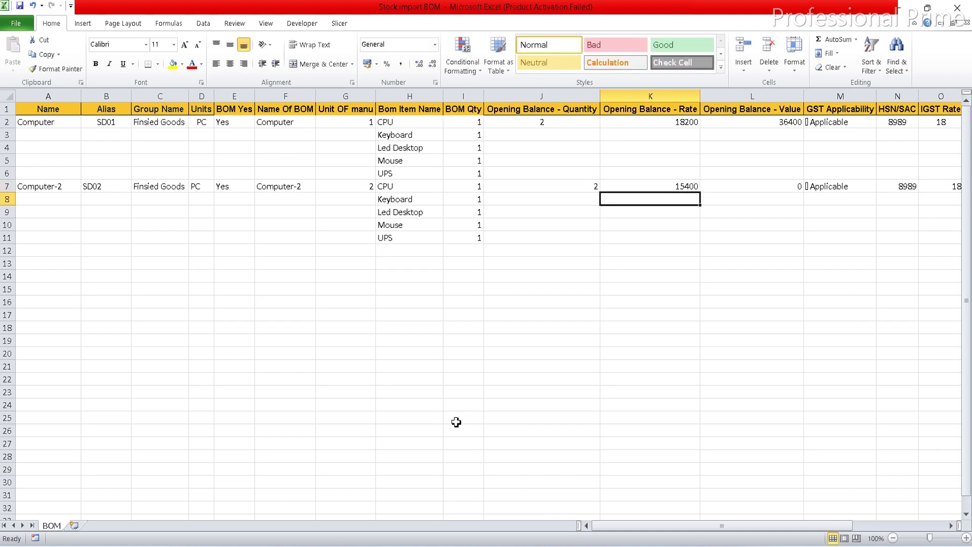
- Calculate the Computer-2 row's opening balance value with a formula multiplying quantity J7 by rate K7
key(Up)
key(Right)
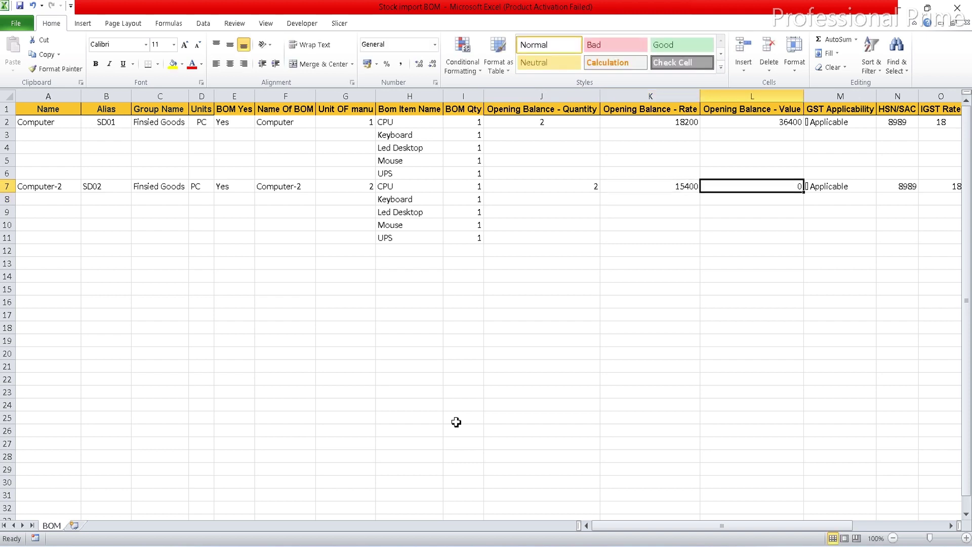
text(=)
key(Left)
key(Left)
text(*)
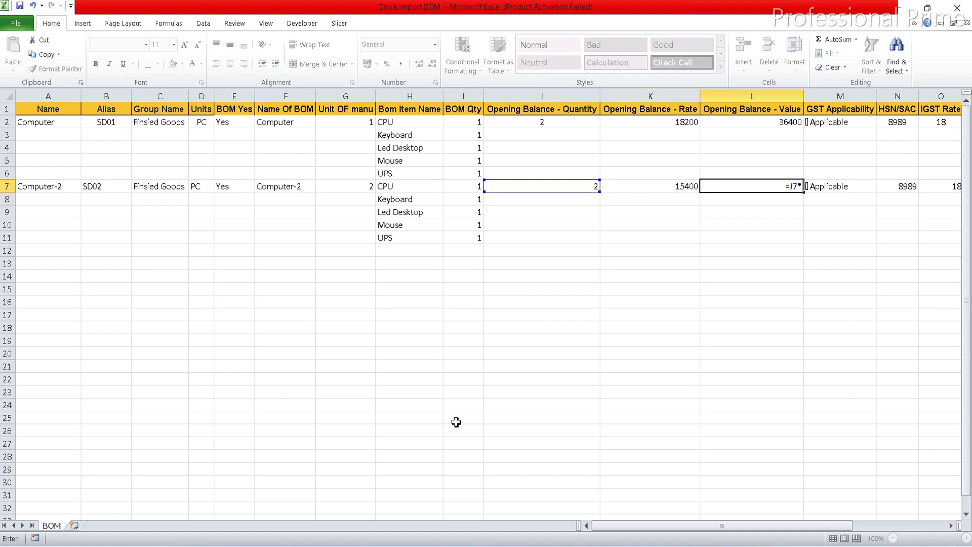
key(Left)
key(Return)
key(Up)
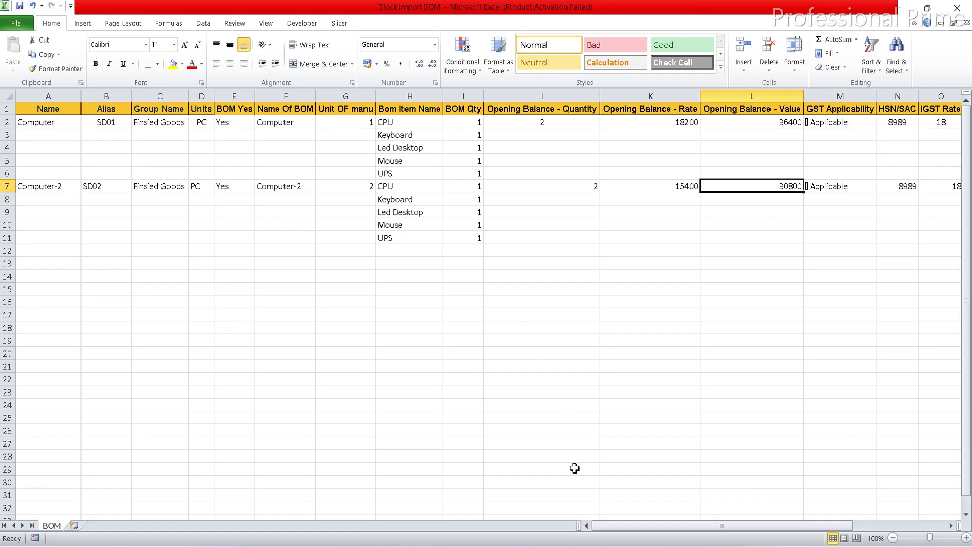
- Switch to TallyPrime, abandon the creation of stock item A and return to the Gateway of Tally
click(587, 545)
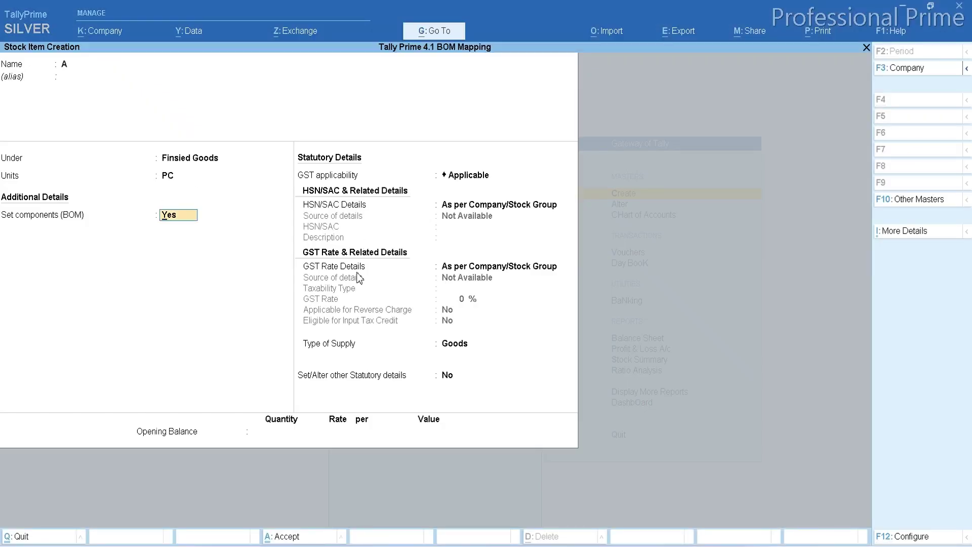
key(Escape)
key(Escape)
key(y)
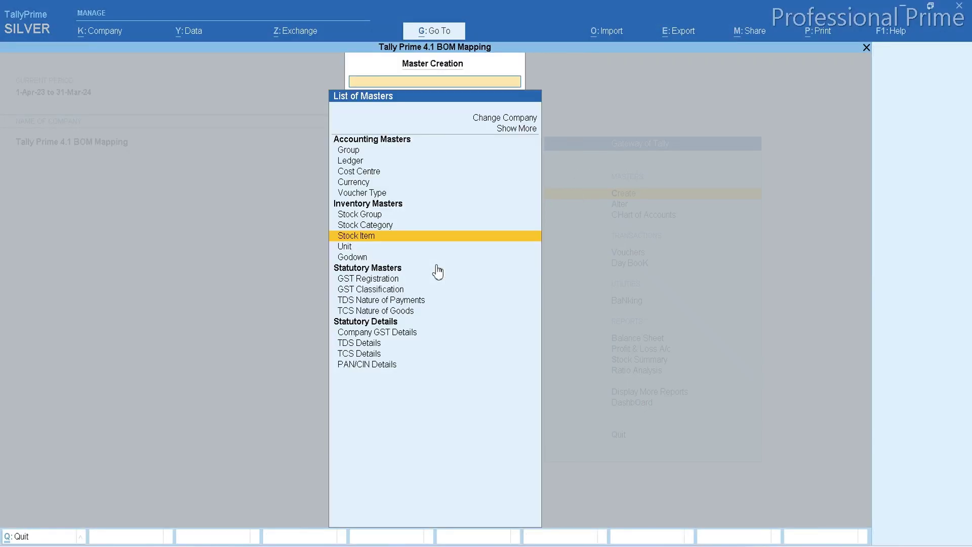
key(Escape)
key(Escape)
key(Escape)
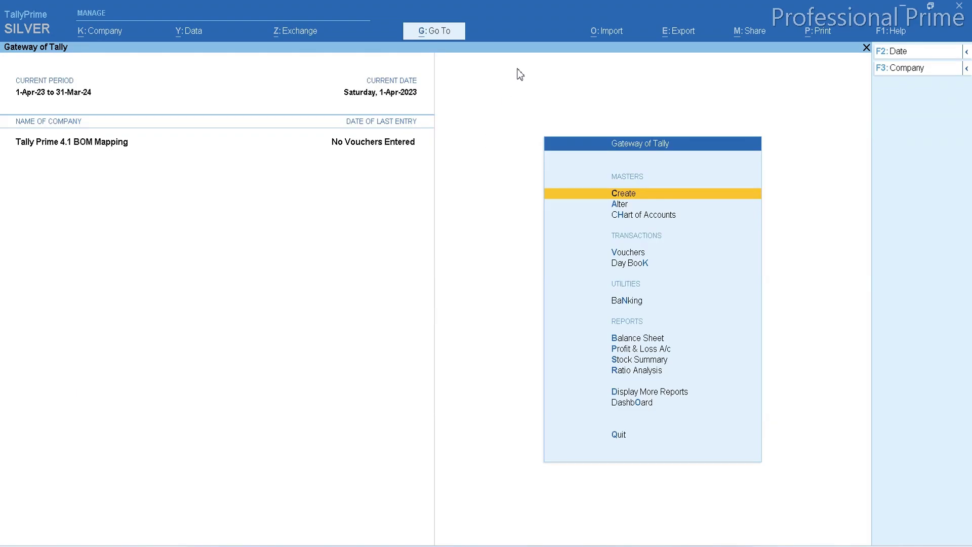
- Start creating an Excel import mapping template for masters
click(610, 42)
key(Down)
key(Down)
key(Down)
key(Down)
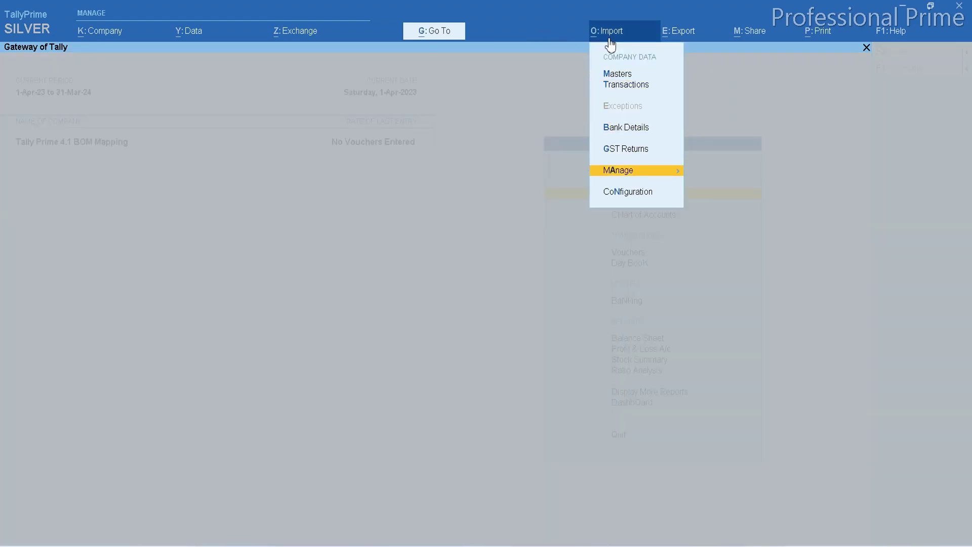
click(661, 177)
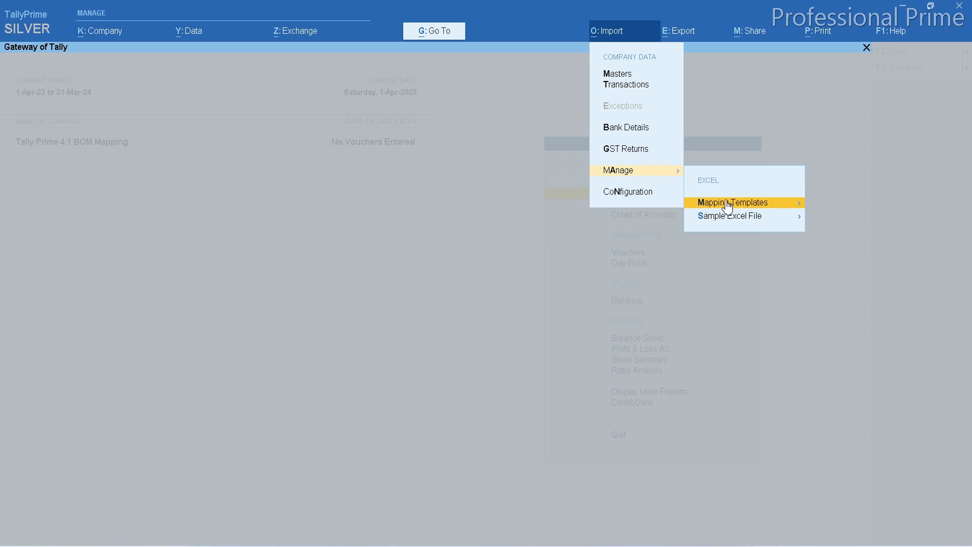
click(780, 207)
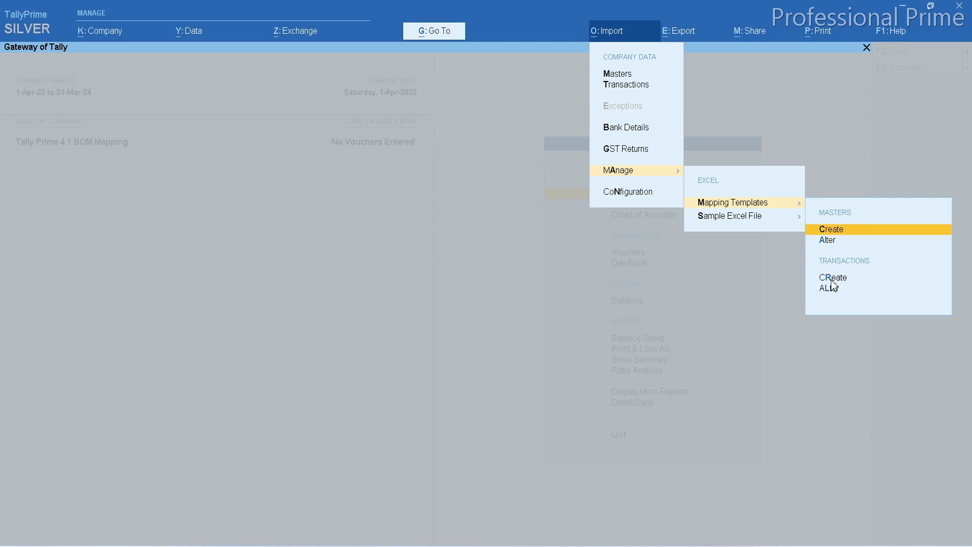
click(833, 231)
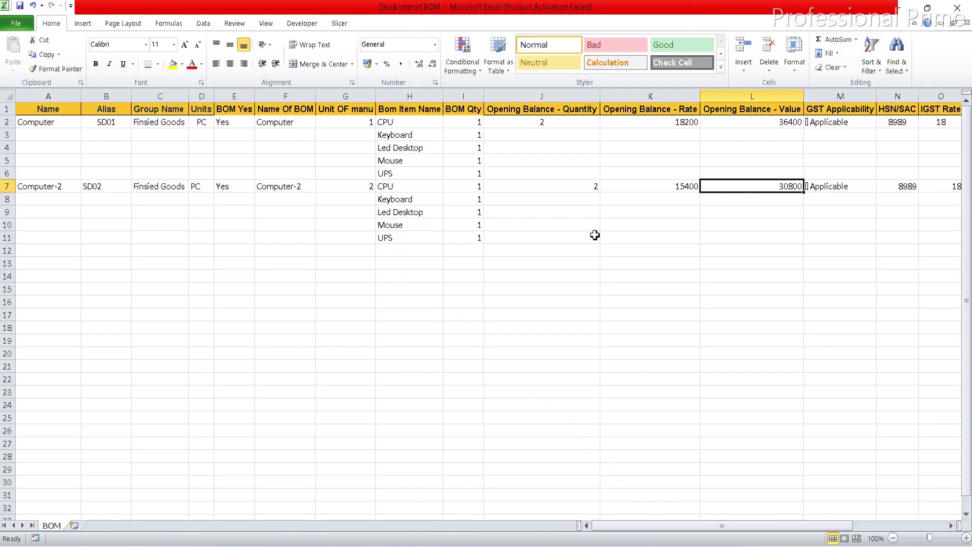
- In TallyPrime, choose Stock import BOM.xlsx as the file to import and BOM as the worksheet
click(614, 542)
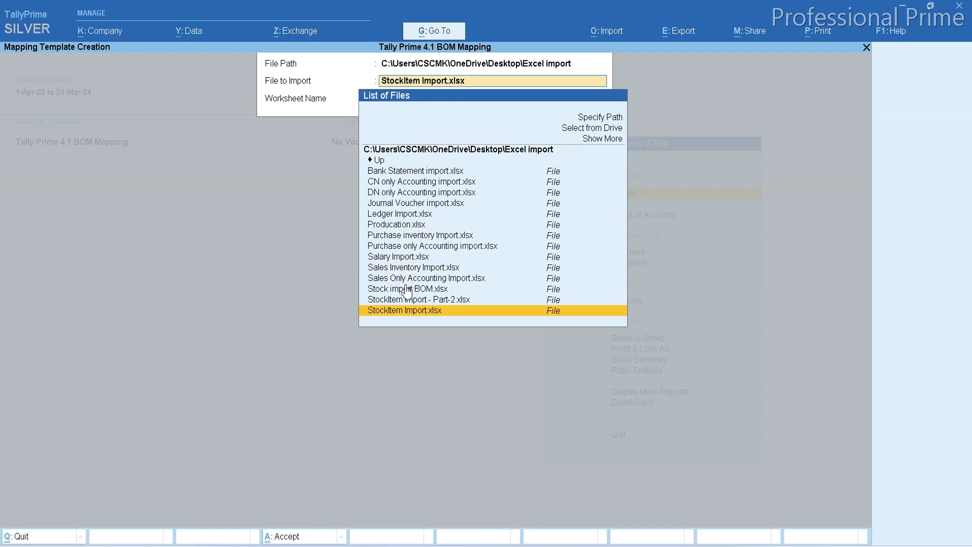
click(390, 293)
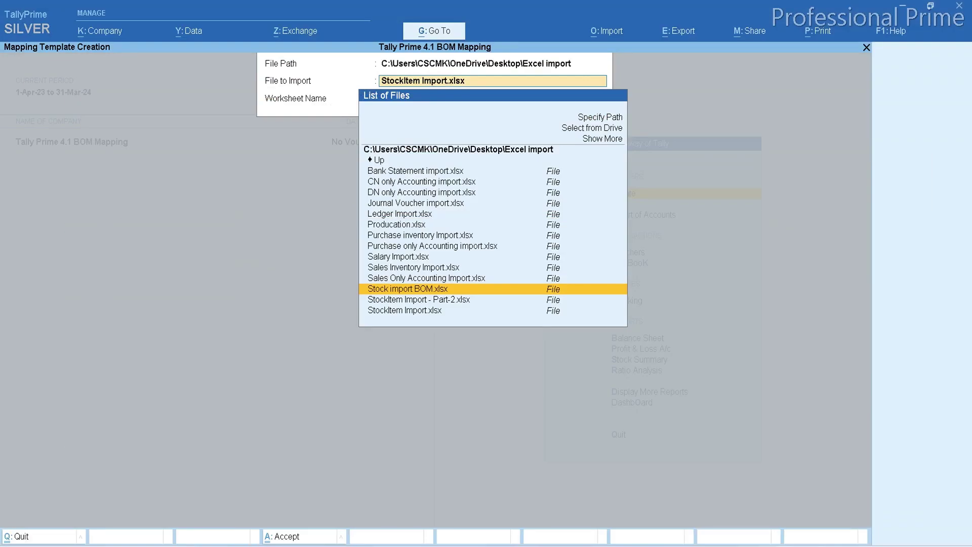
key(Return)
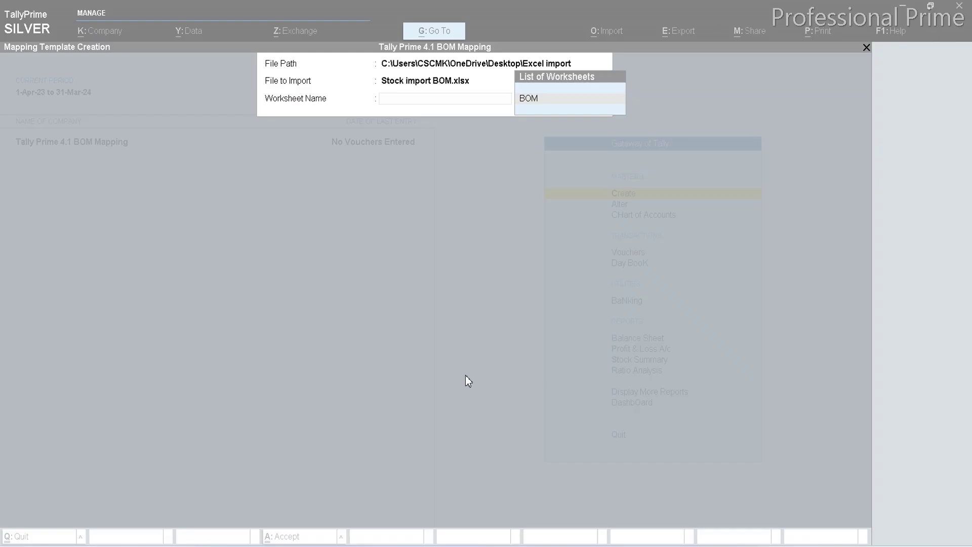
key(Return)
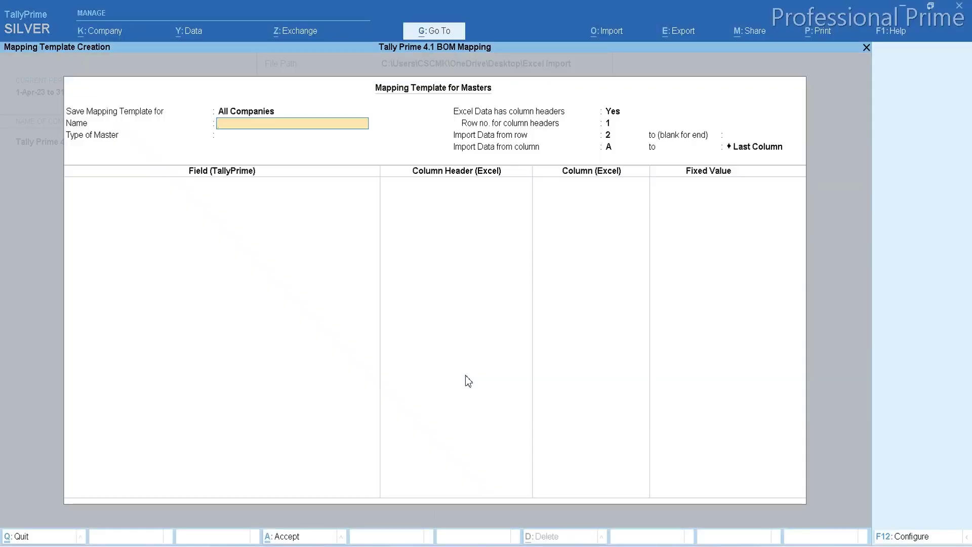
- Set the mapping template's saving scope to This Company and switch to the Excel sheet
key(Up)
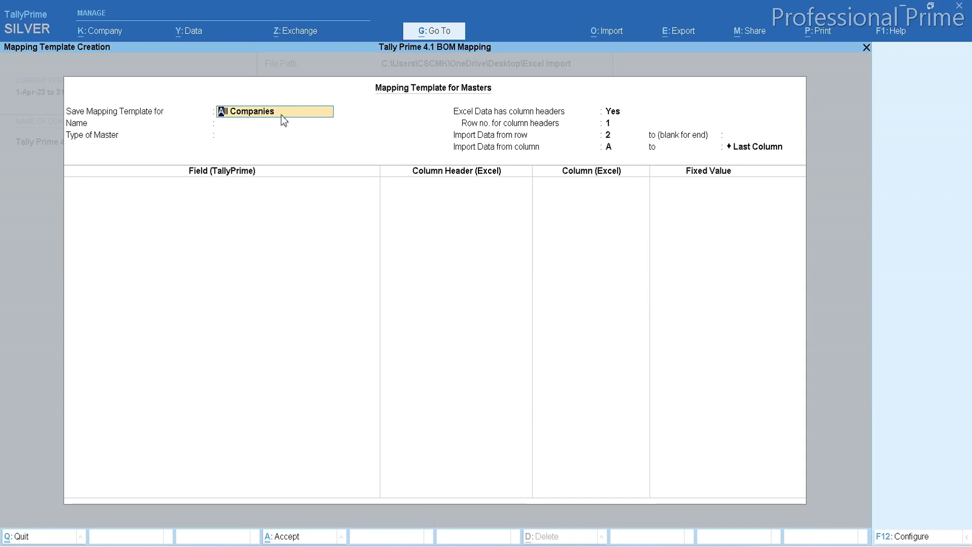
key(BackSpace)
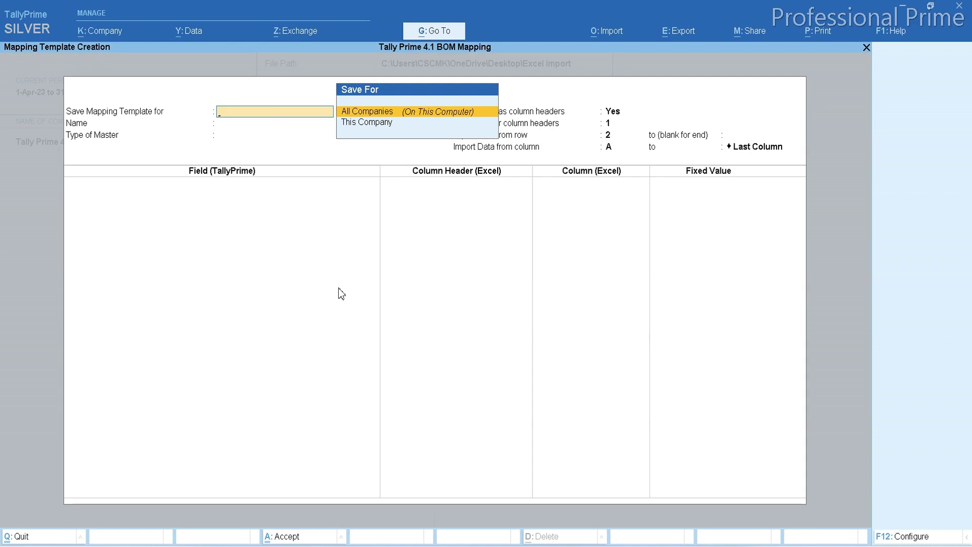
key(Down)
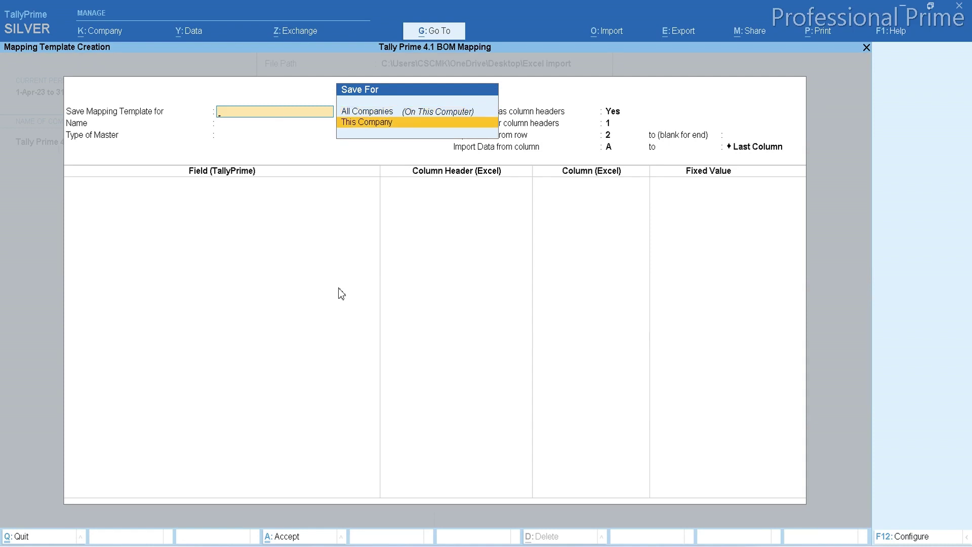
click(376, 124)
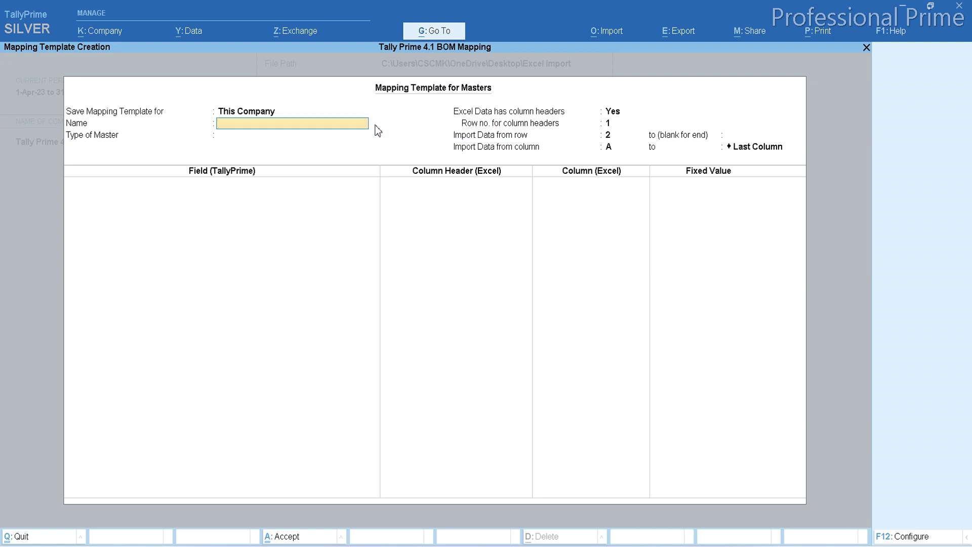
key(alt+Tab)
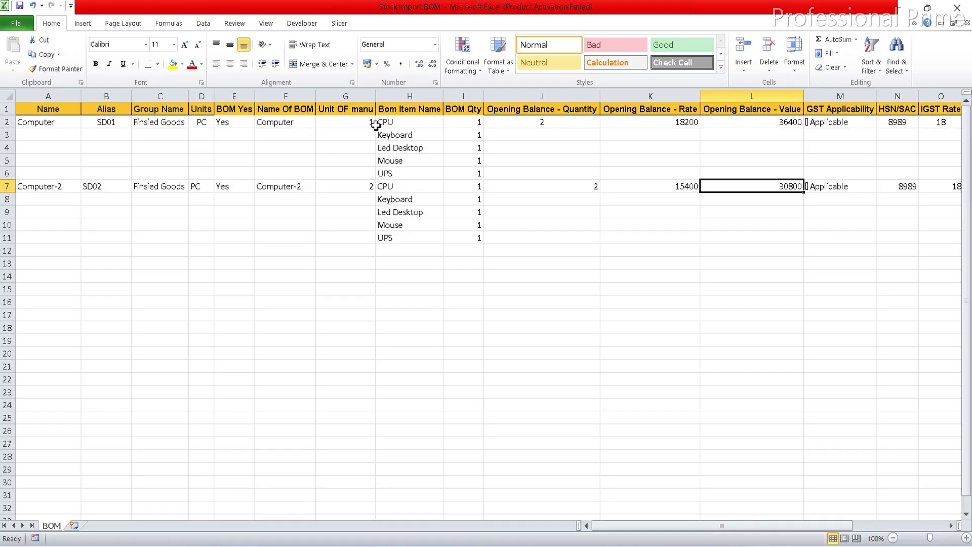
- Switch back to TallyPrime, name the mapping template Stock Import BOM and set its type of master to Stock Item
key(alt+Tab)
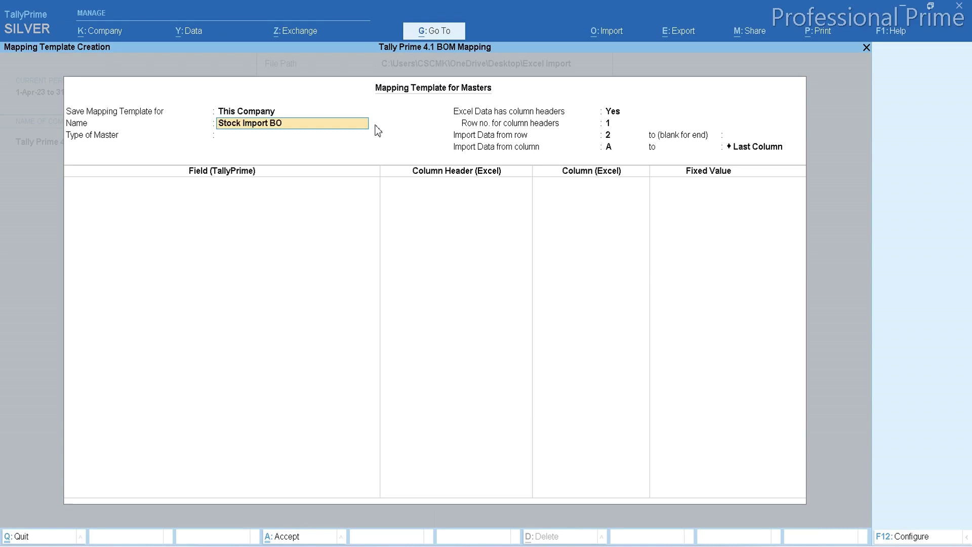
key(Return)
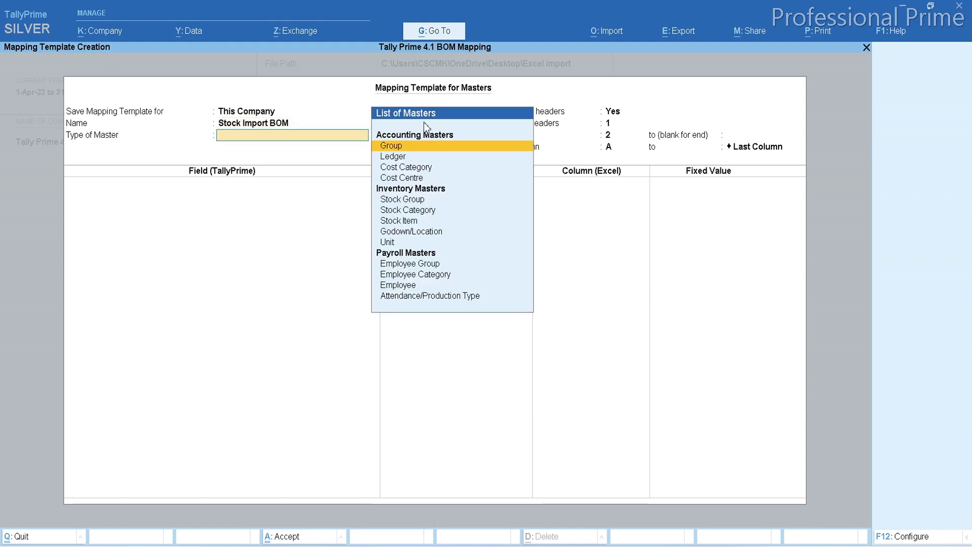
click(395, 222)
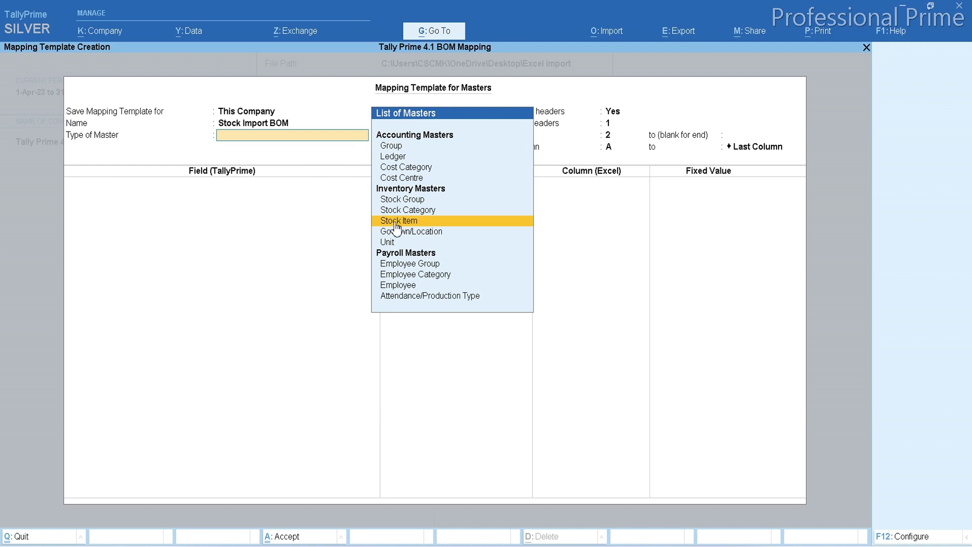
click(396, 223)
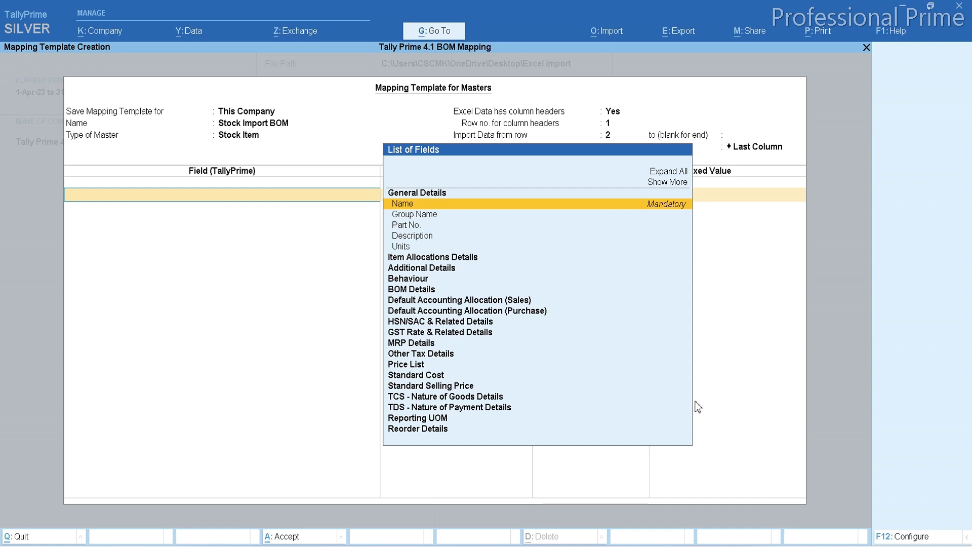
- Glance at the Excel sheet, return to TallyPrime and map the Name field to the Name column header
key(alt+Tab)
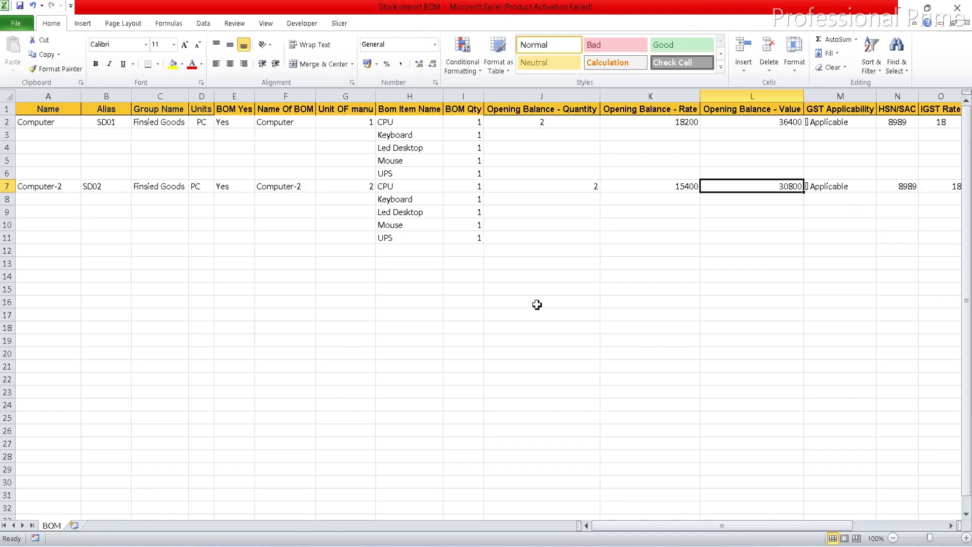
key(alt+Tab)
key(Return)
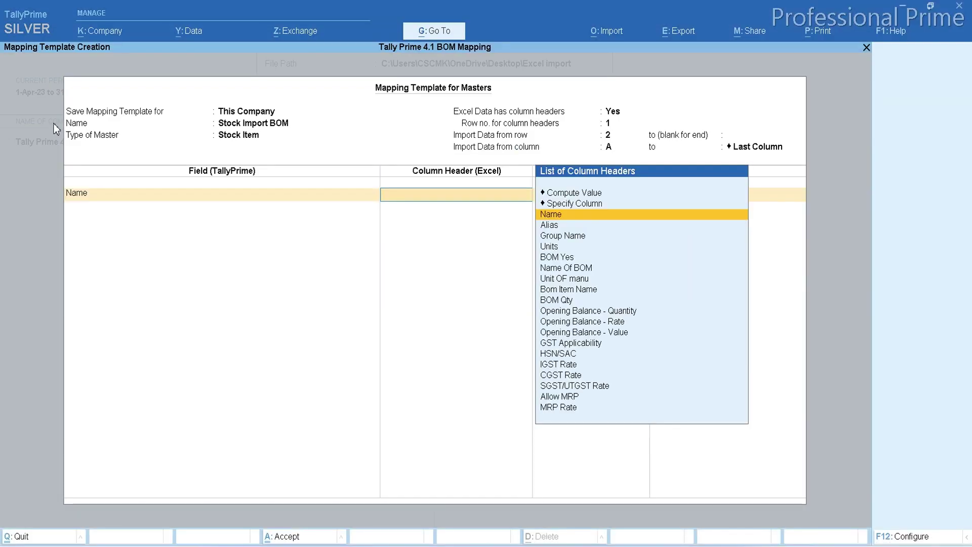
key(Return)
- Go back to the template's import column range and compare it with the columns in the Excel sheet
key(BackSpace)
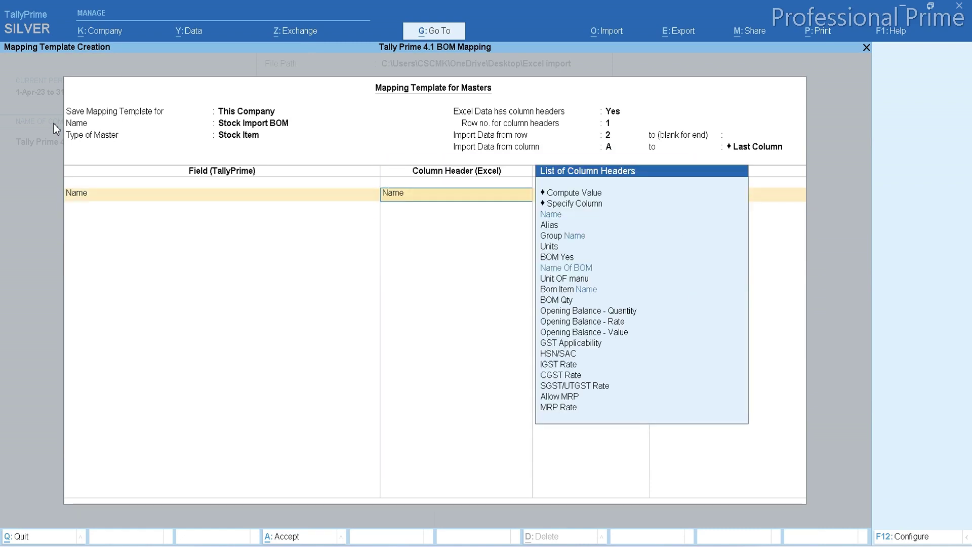
key(BackSpace)
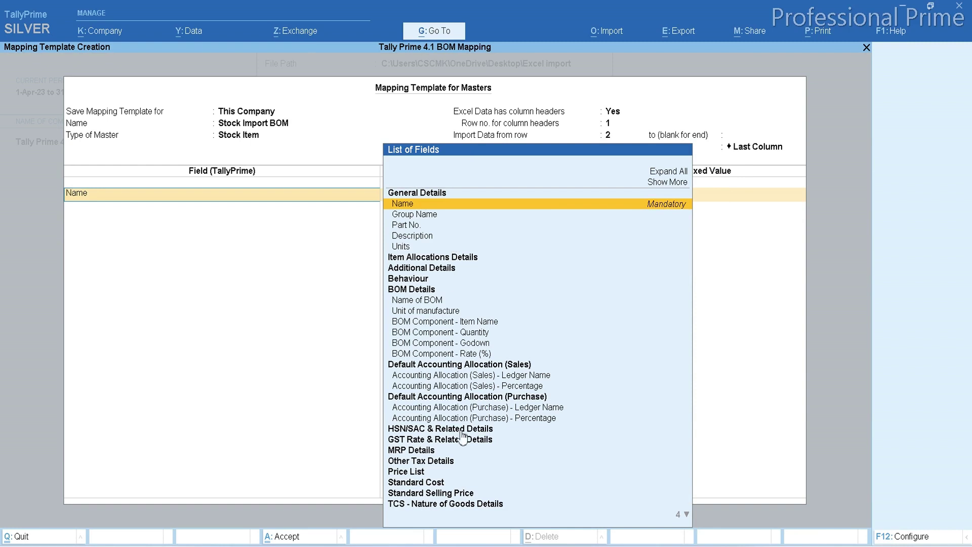
key(BackSpace)
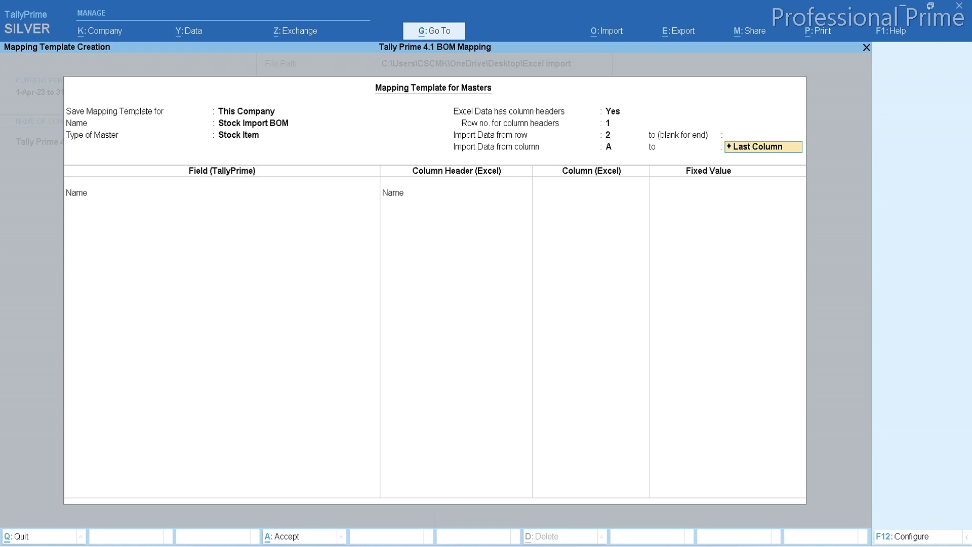
click(586, 526)
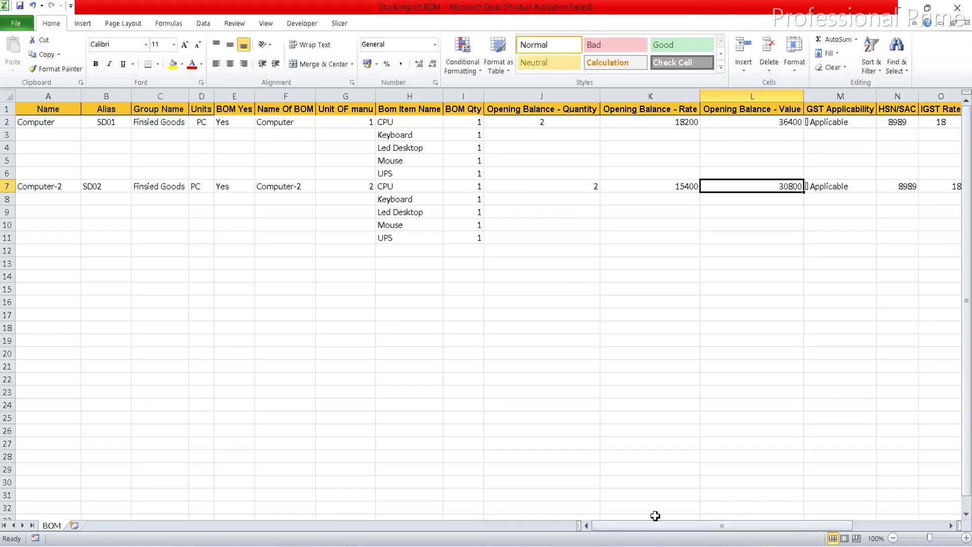
click(643, 538)
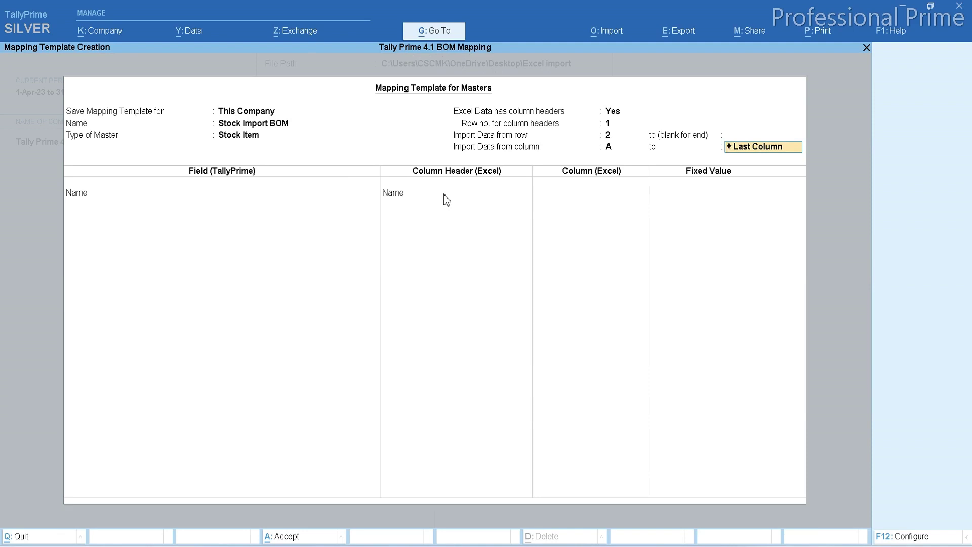
- Keep Last Column as the range end and reconfirm the Name-to-Name mapping in TallyPrime, checking it against the Excel headers
key(Return)
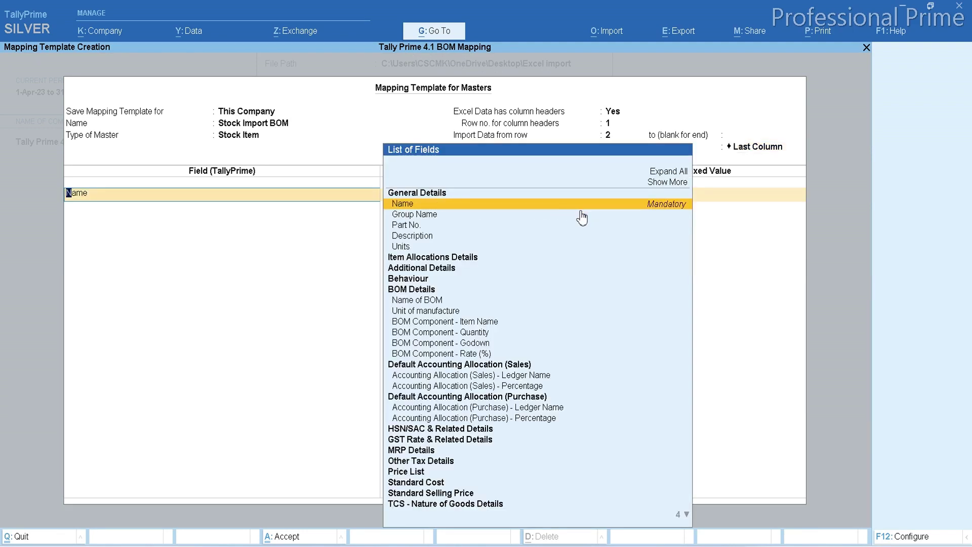
key(Return)
key(alt+Tab)
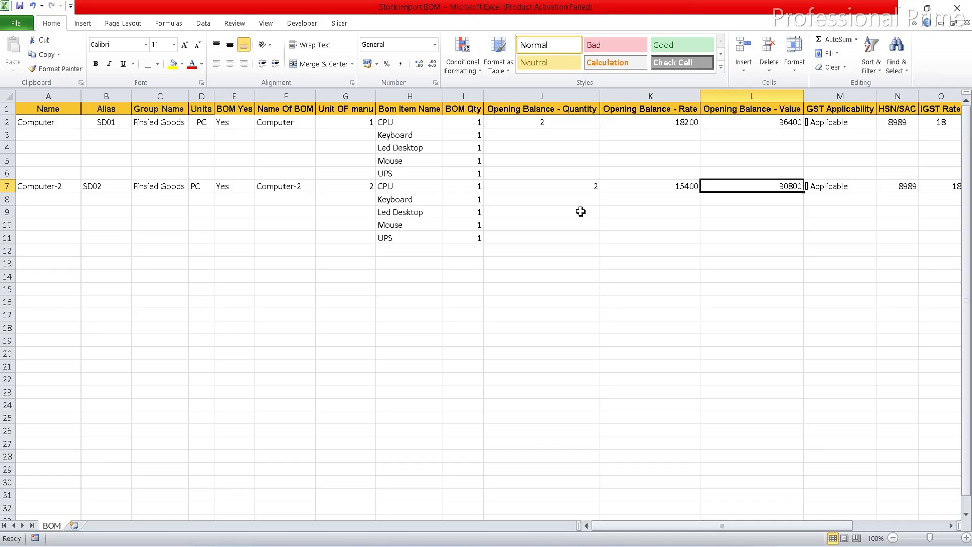
click(48, 100)
key(alt+Tab)
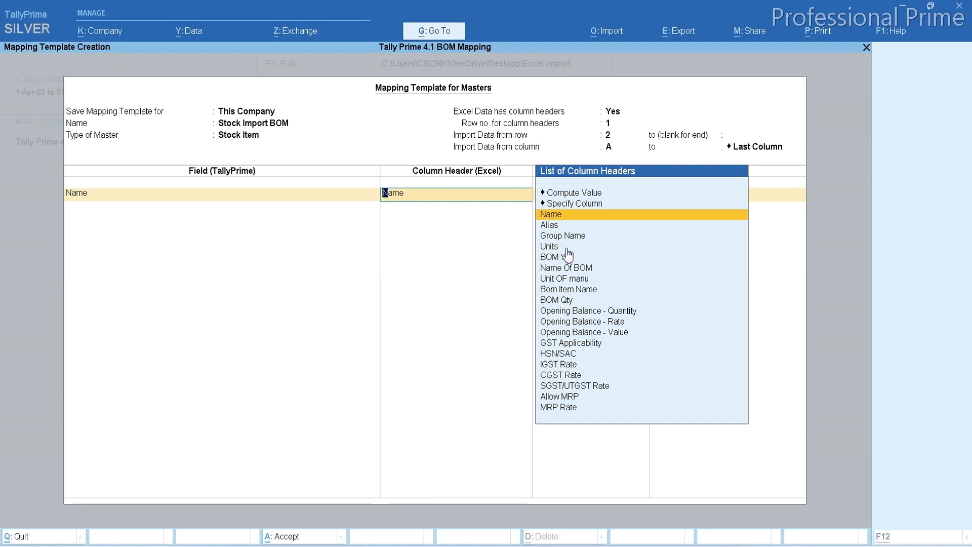
key(alt+Tab)
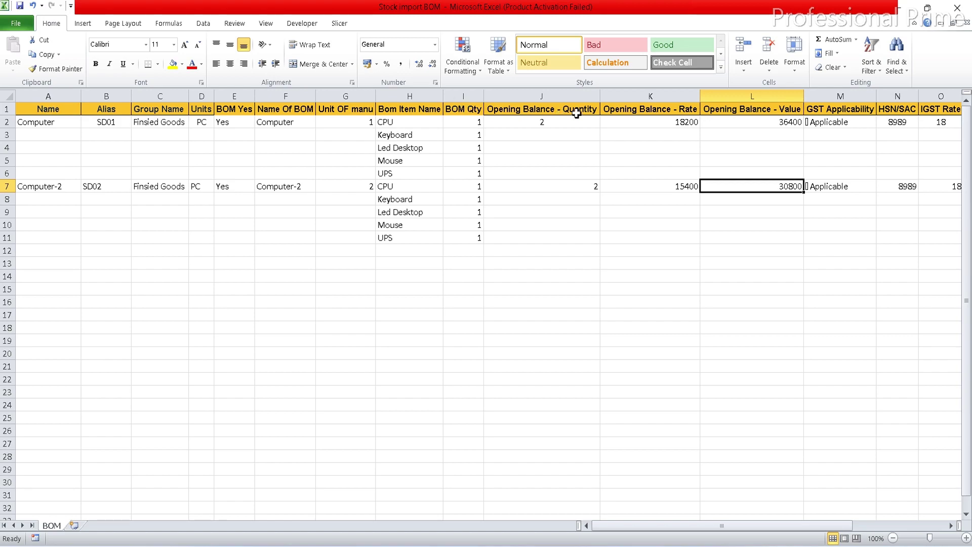
key(alt+Tab)
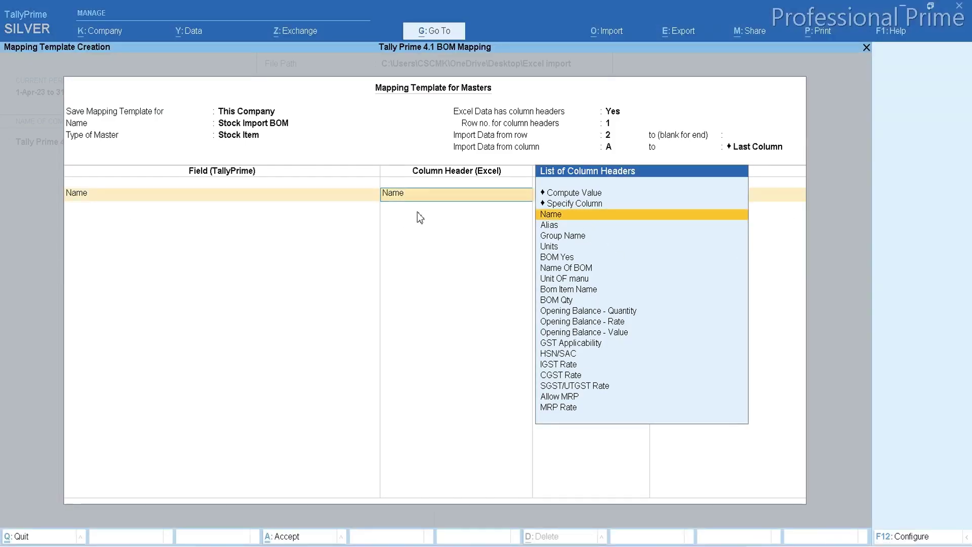
key(Return)
- Check the Alias header in the Excel sheet, find the Alias field in TallyPrime and map it to the Alias column header
key(alt+Tab)
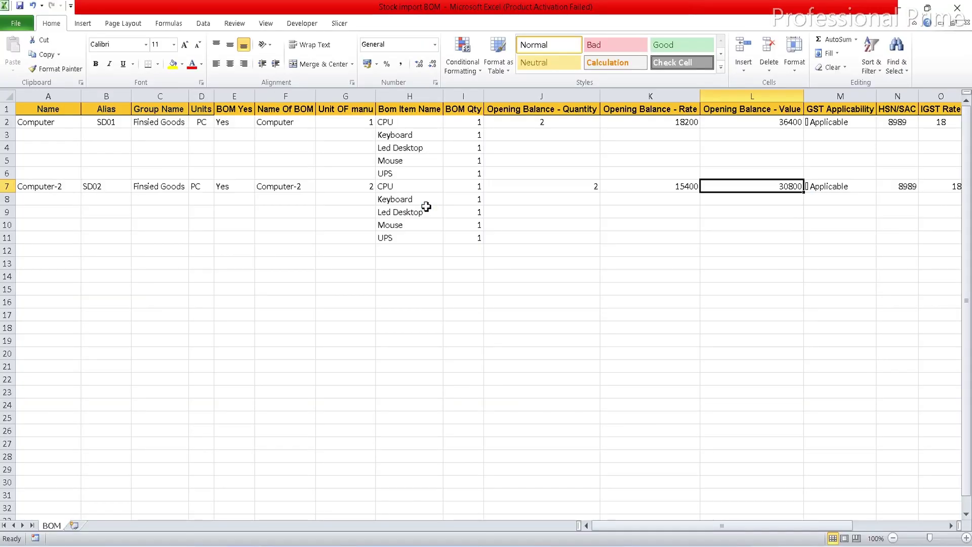
click(110, 110)
key(alt+Tab)
key(Down)
key(Down)
key(Down)
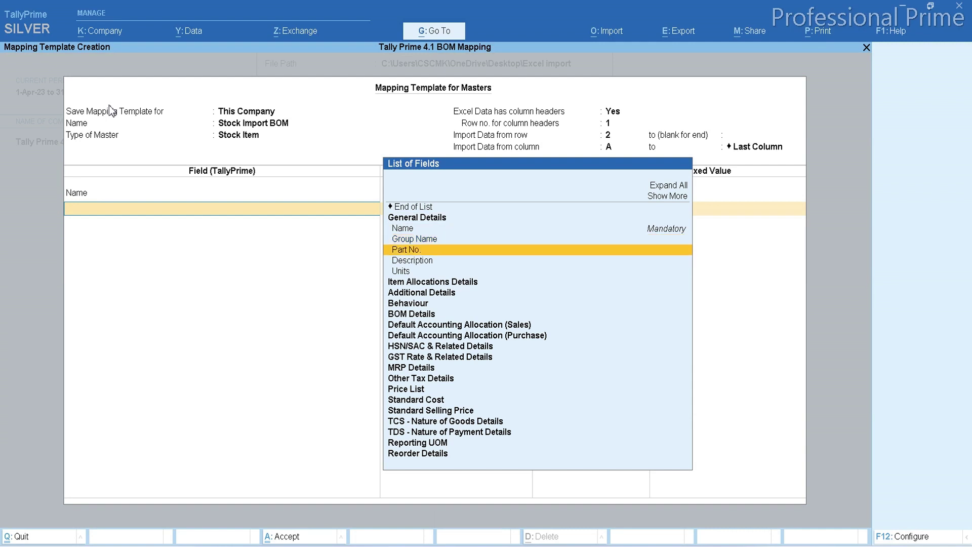
key(Down)
key(Down)
key(Up)
key(Up)
key(Up)
key(Up)
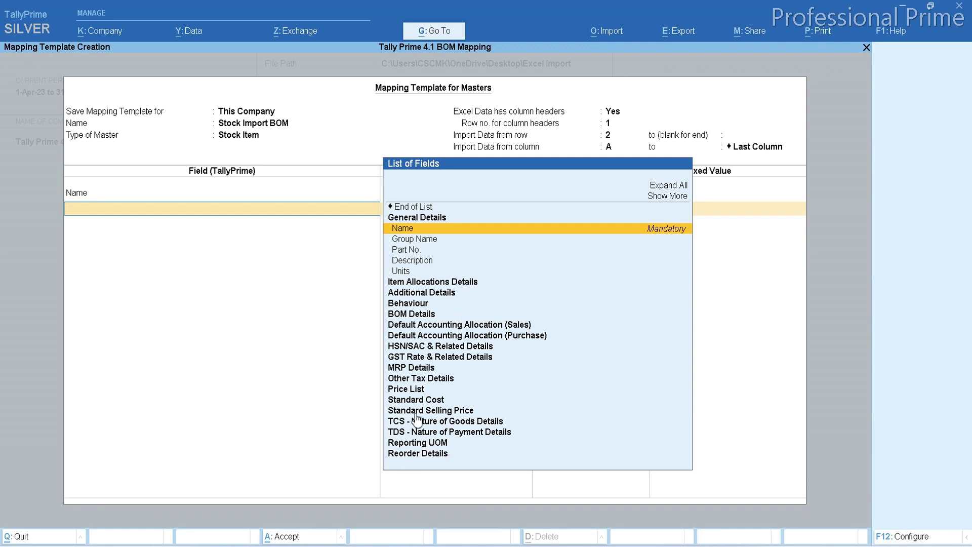
text(Ali)
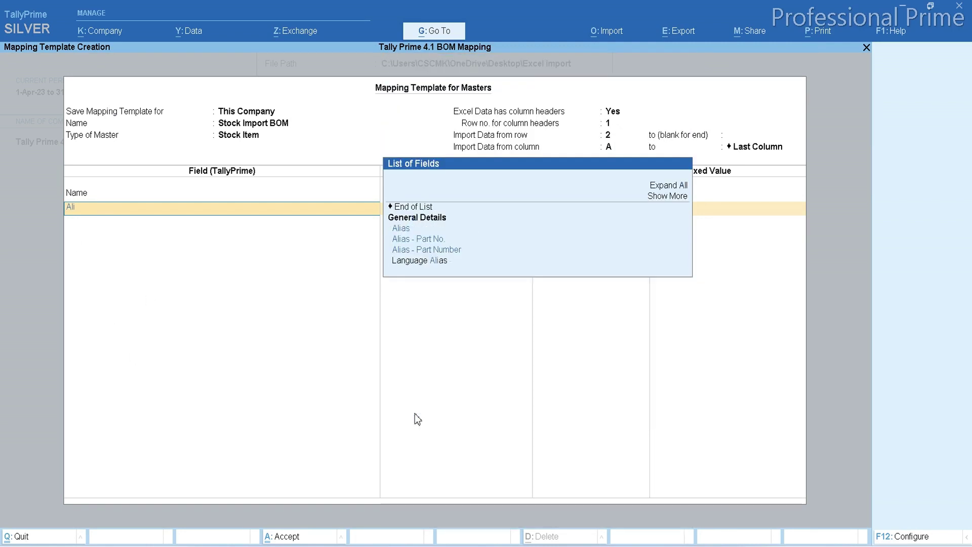
key(Return)
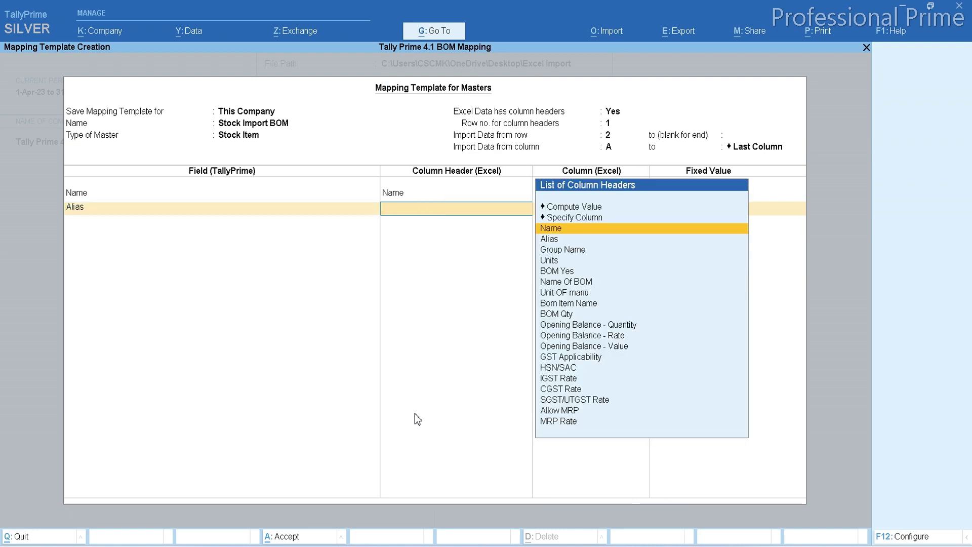
key(Down)
key(Return)
- Move to the Group Name header in the Excel sheet and map TallyPrime's Group Name field to that column header
key(alt+Tab)
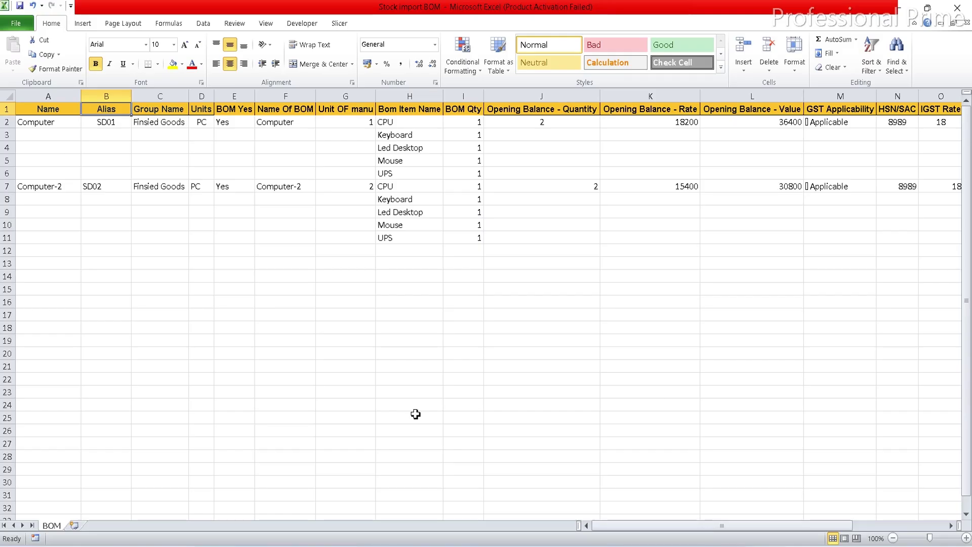
key(Right)
key(alt+Tab)
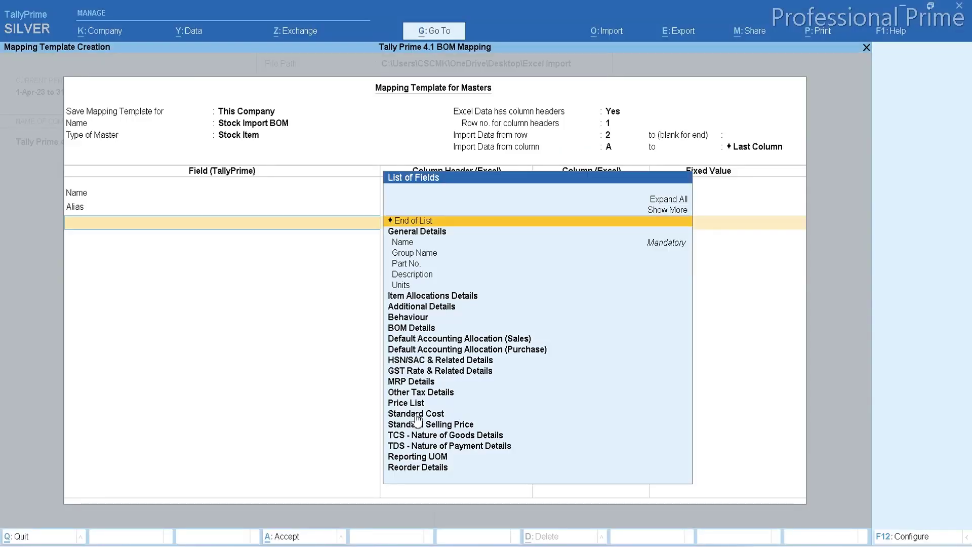
key(Down)
key(Down)
key(Return)
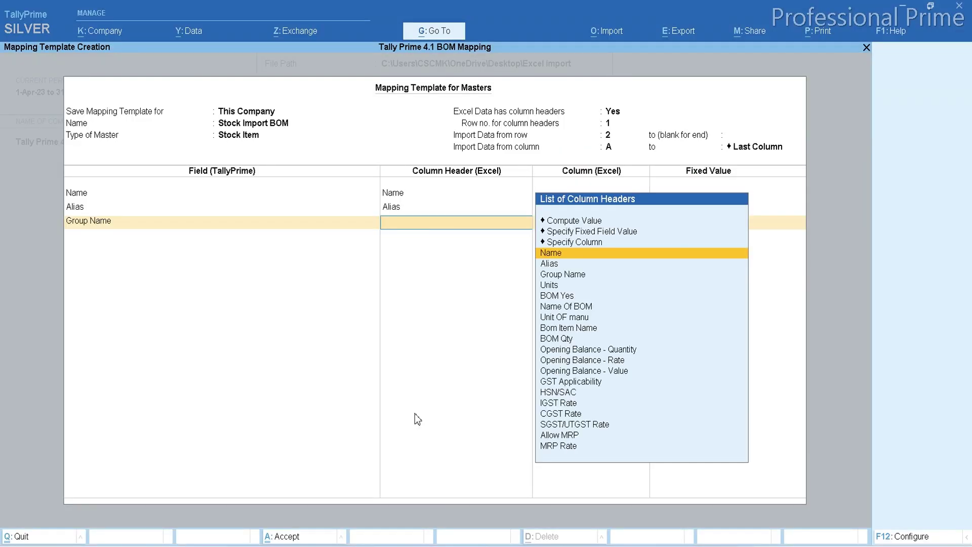
key(Down)
key(Down)
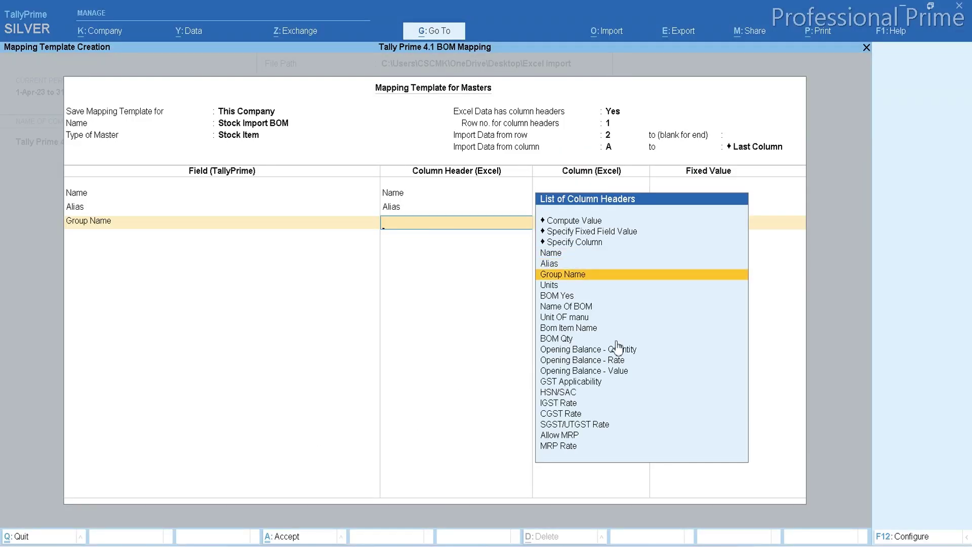
key(Return)
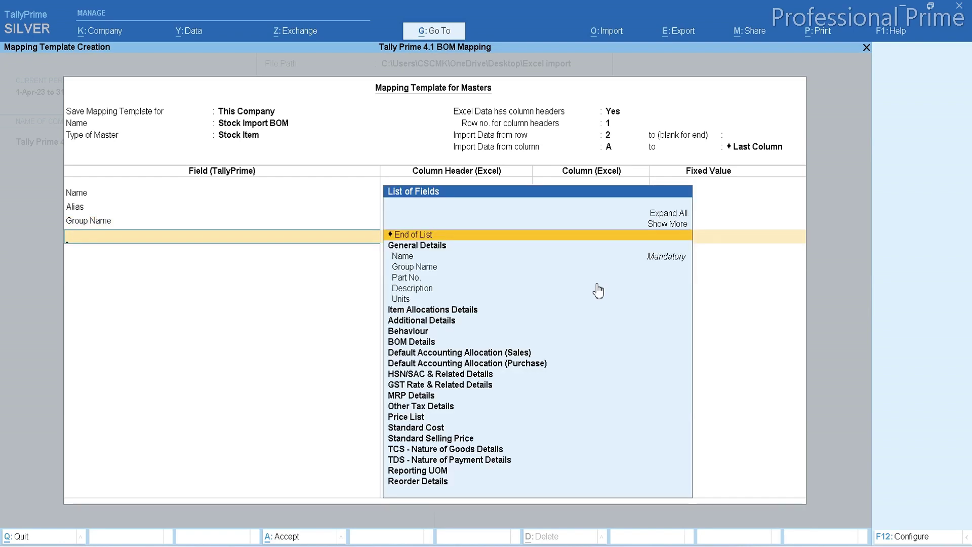
- Move to the Units header in the Excel sheet and map TallyPrime's Units field to the Units column header
key(alt+Tab)
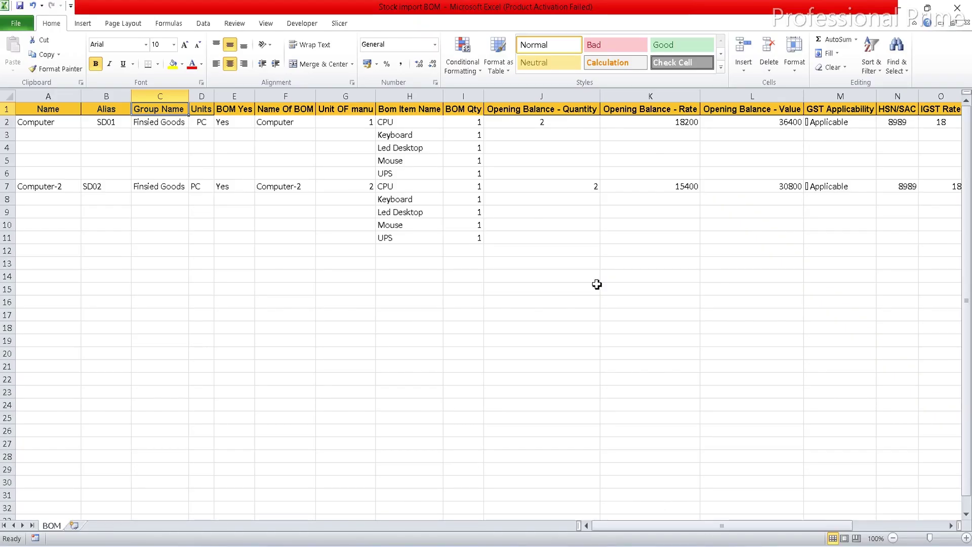
key(Right)
key(alt+Tab)
key(Down)
key(Down)
key(Down)
key(Down)
key(Down)
key(Down)
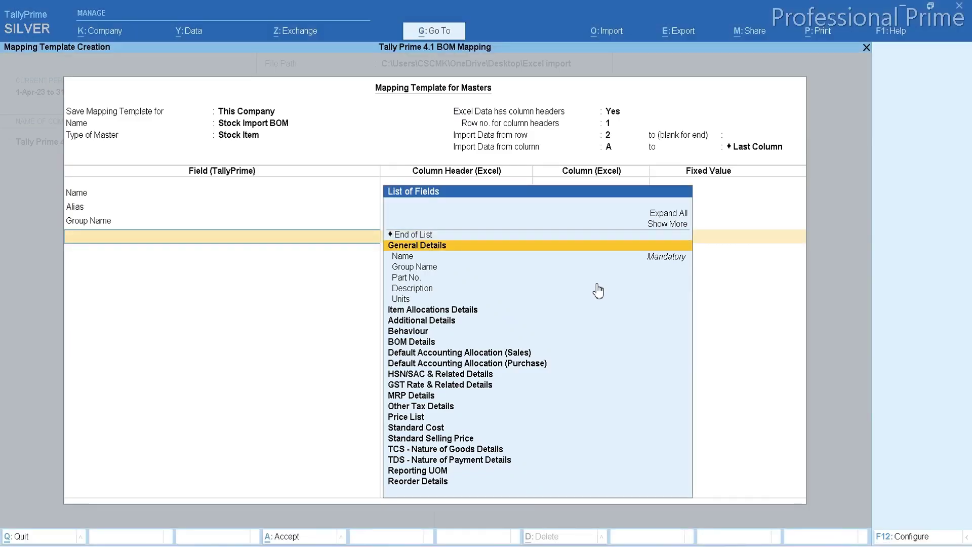
key(Return)
key(Down)
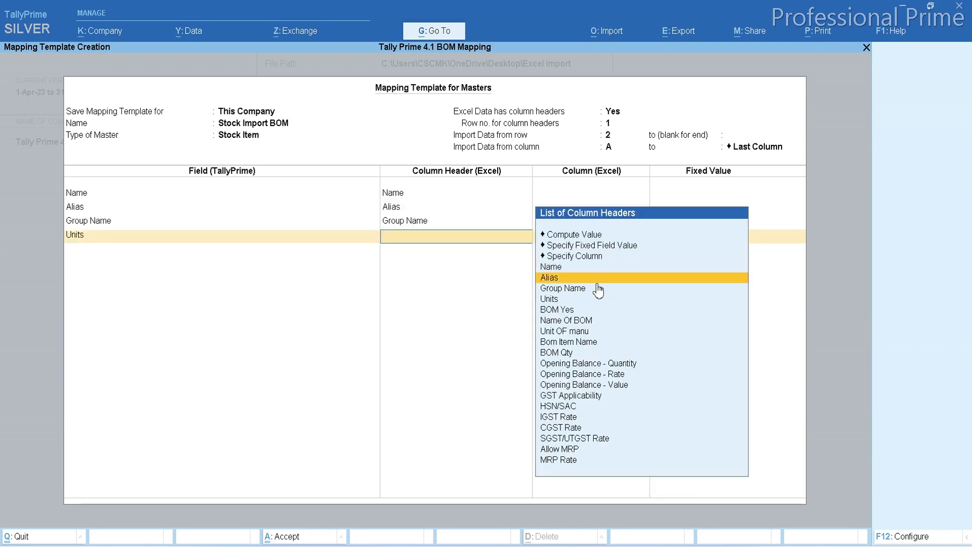
key(Down)
key(Down)
key(Return)
- Check the BOM Yes header in the Excel sheet and filter TallyPrime's field list by "Bom" to look for a matching field
key(alt+Tab)
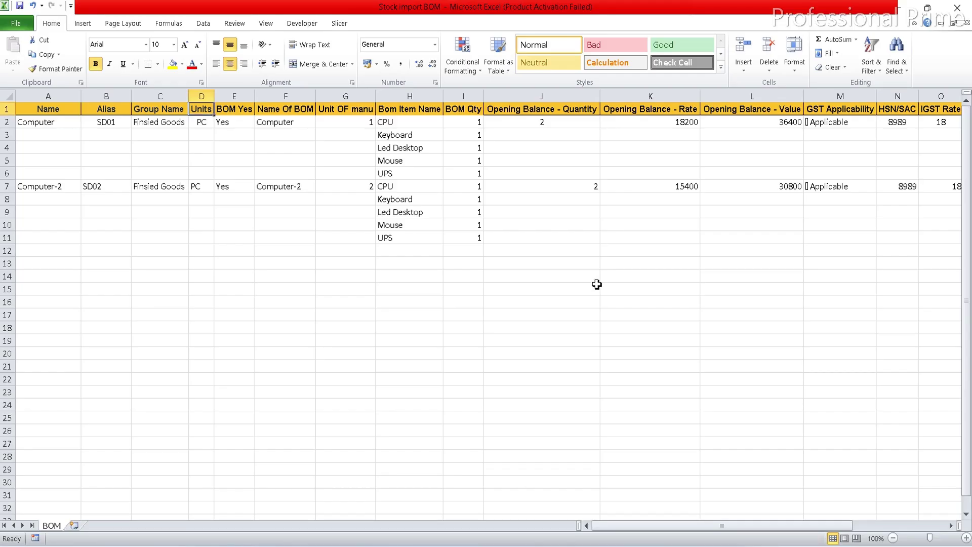
key(Right)
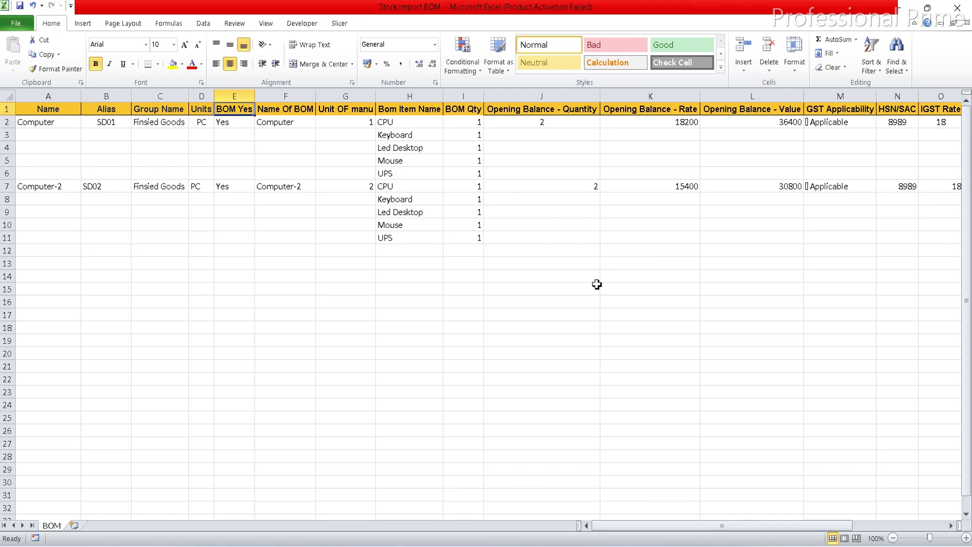
key(alt+Tab)
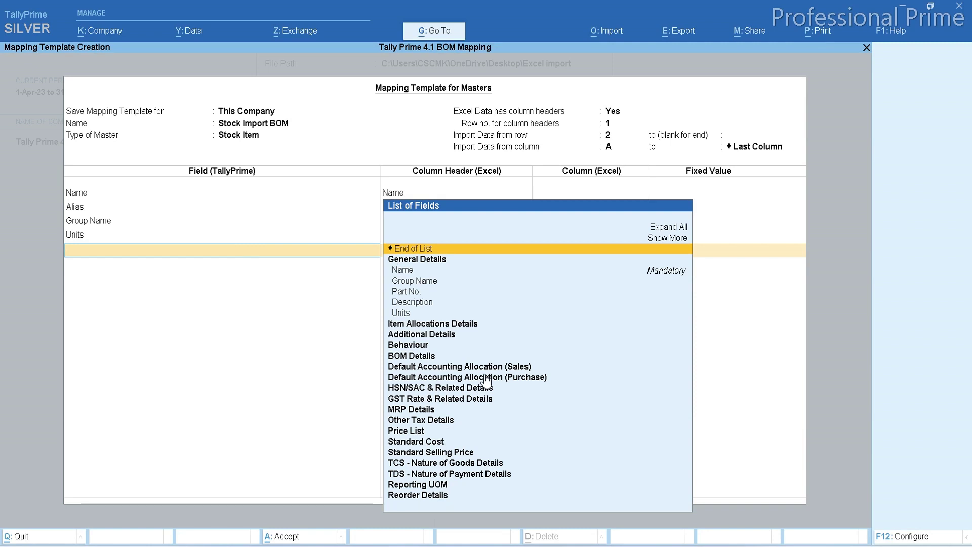
text(Bom)
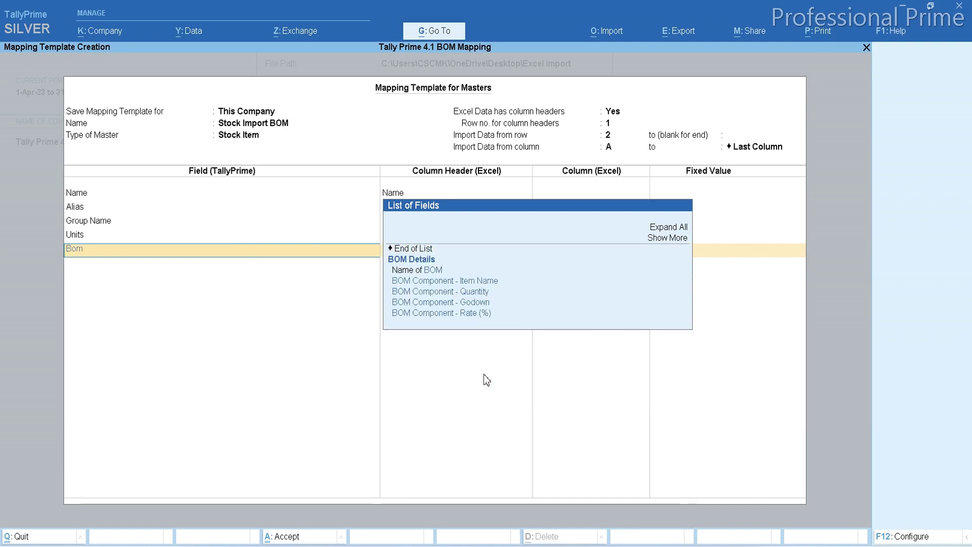
key(alt+Tab)
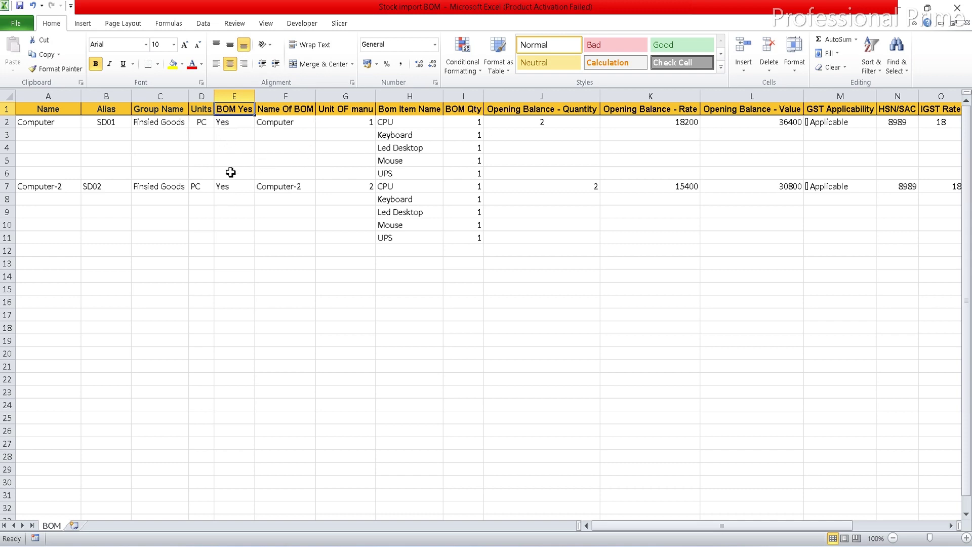
key(alt+Tab)
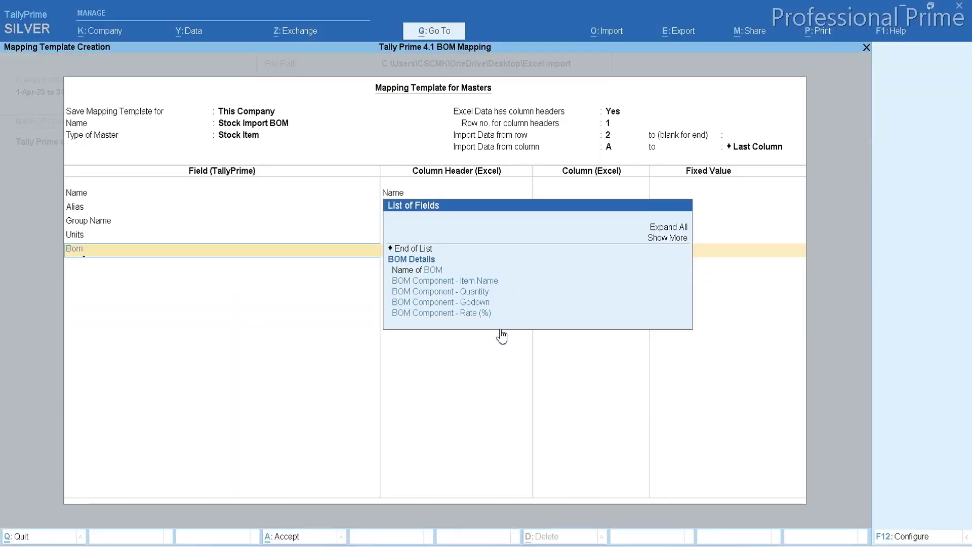
- Move to the Name Of BOM header in the Excel sheet and map TallyPrime's Name of BOM field to that column header
key(alt+Tab)
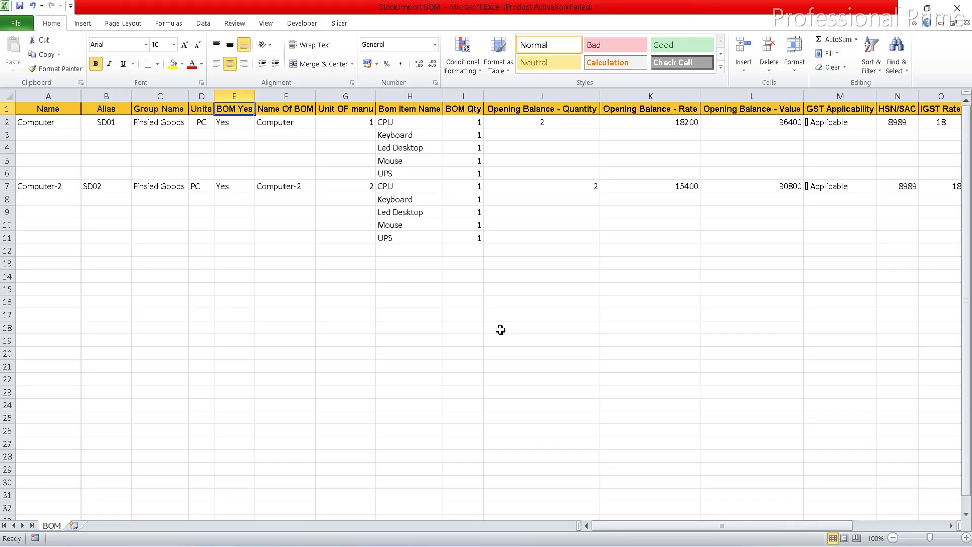
key(Right)
key(alt+Tab)
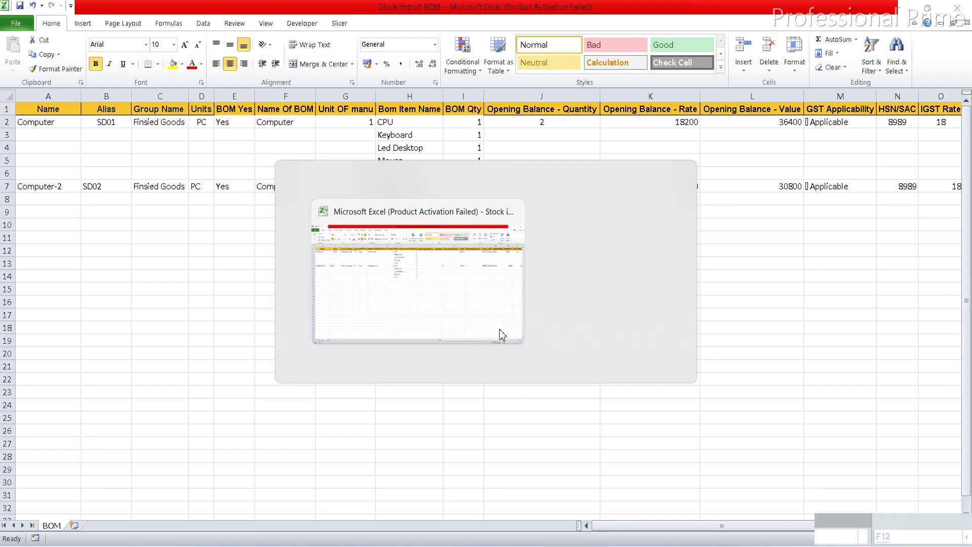
key(Return)
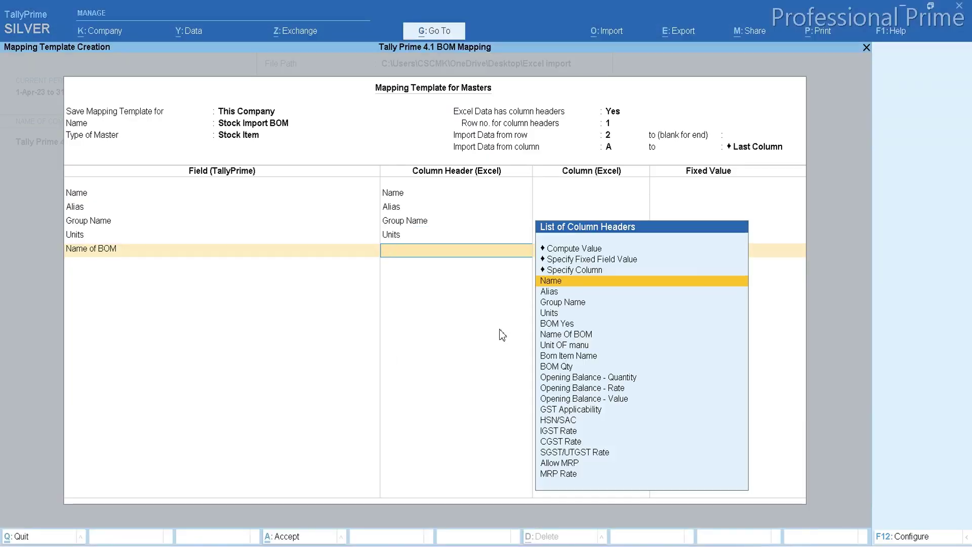
key(Down)
key(Down)
key(Down)
key(Down)
key(Down)
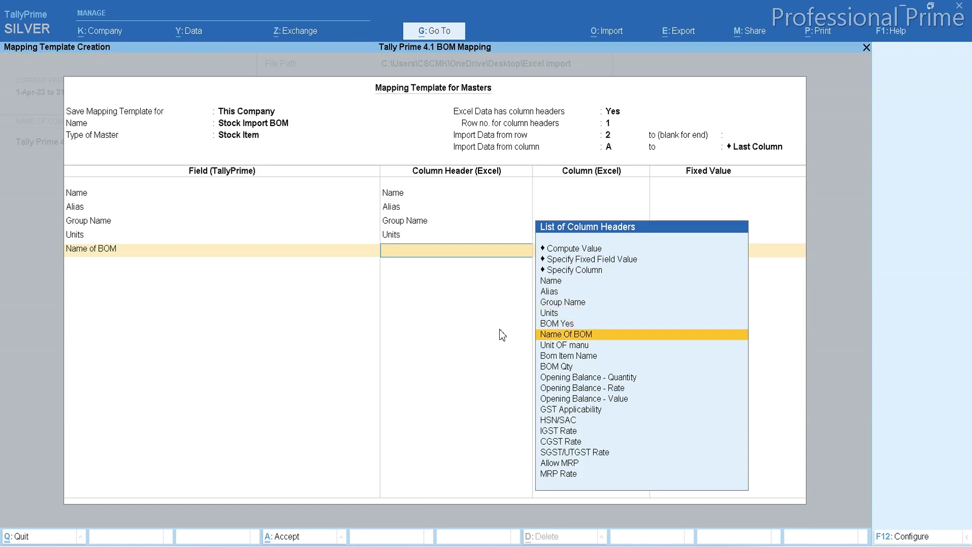
key(Return)
- Check the Unit OF manu header in the Excel sheet and map TallyPrime's Unit of manufacture field to it
key(alt+Tab)
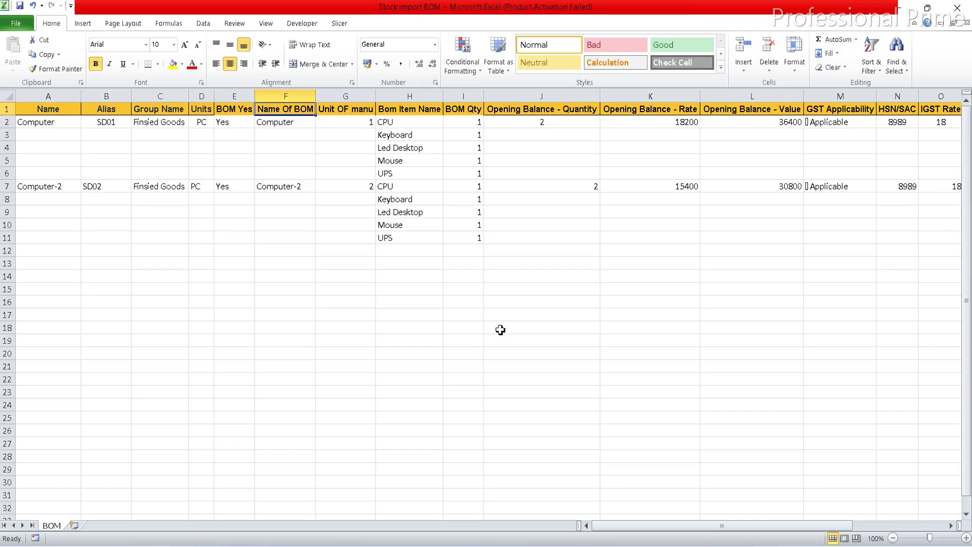
key(alt+Tab)
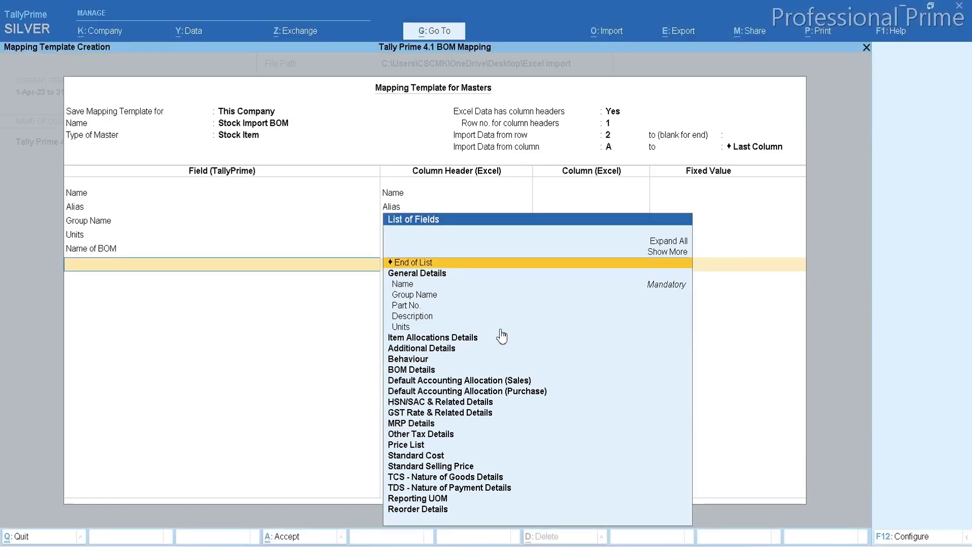
text(Unit o)
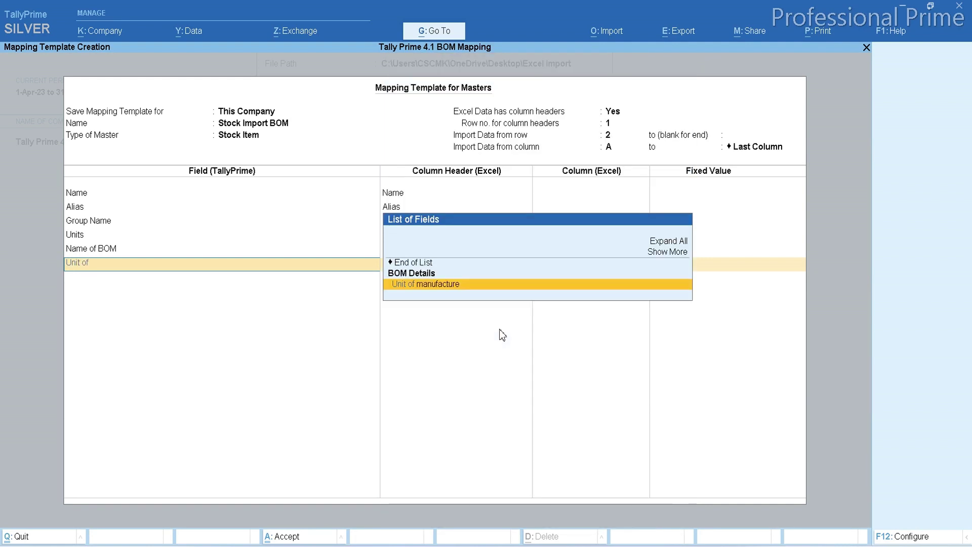
text(f)
key(Return)
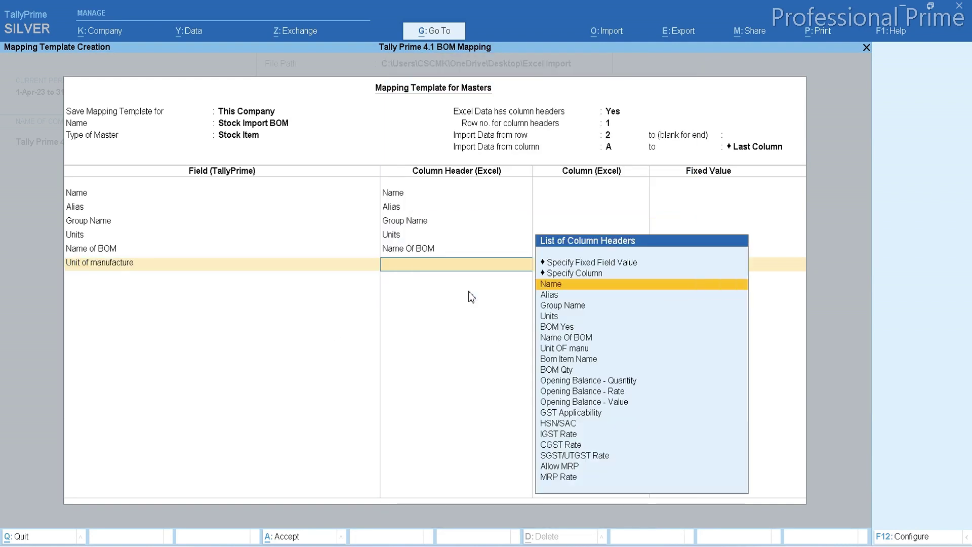
text(Uni)
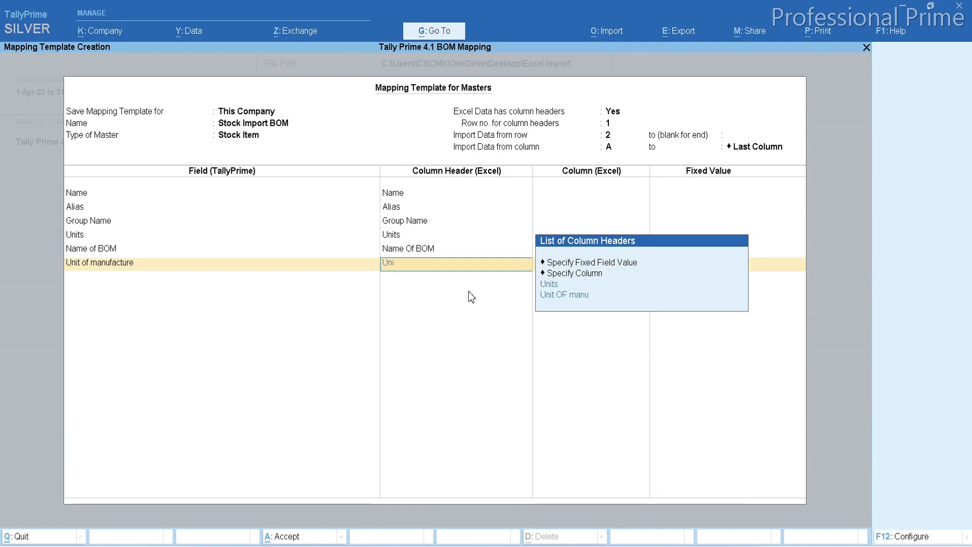
key(alt+Tab)
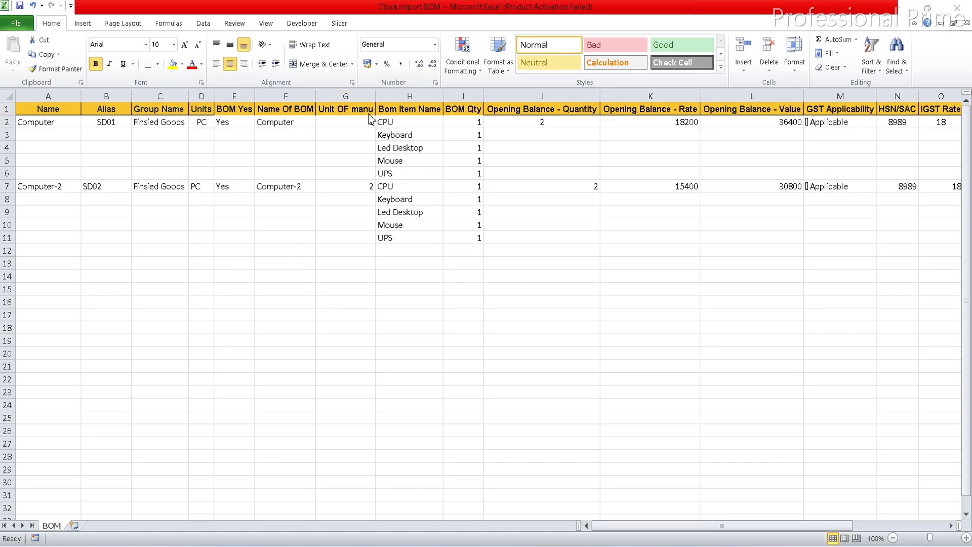
key(alt+Tab)
key(Return)
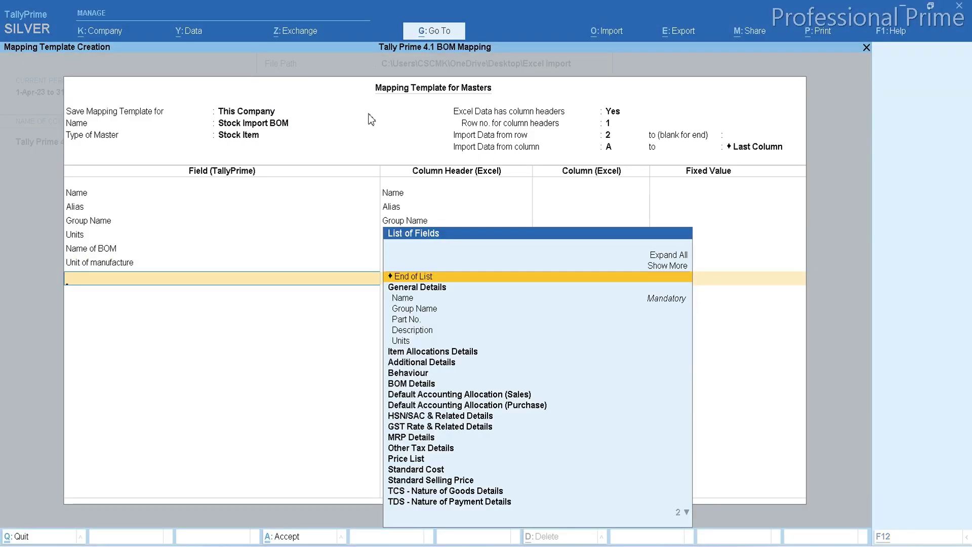
- Check the Excel headers and map TallyPrime's BOM Component - Item Name field to the Bom Item Name column header
key(alt+Tab)
key(alt+Tab)
text(Bom)
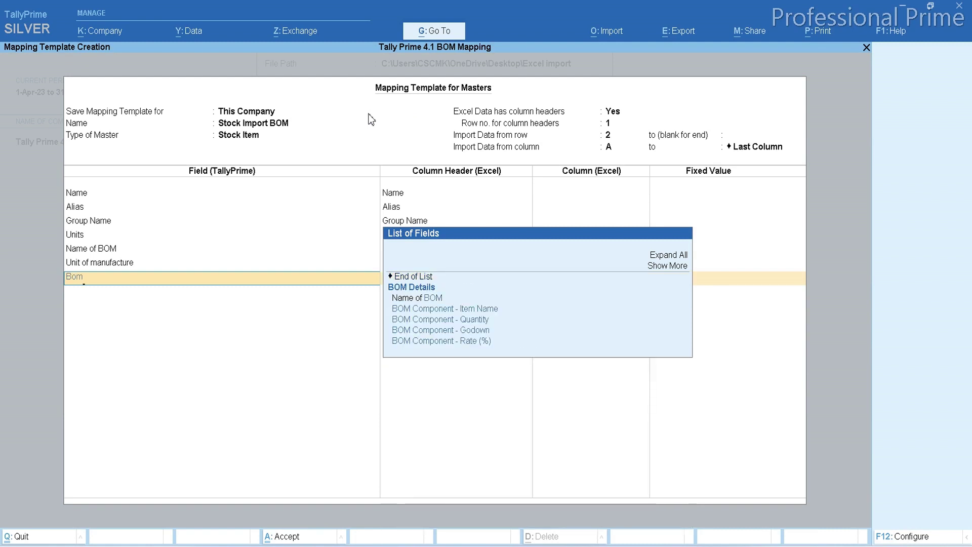
key(Down)
key(Down)
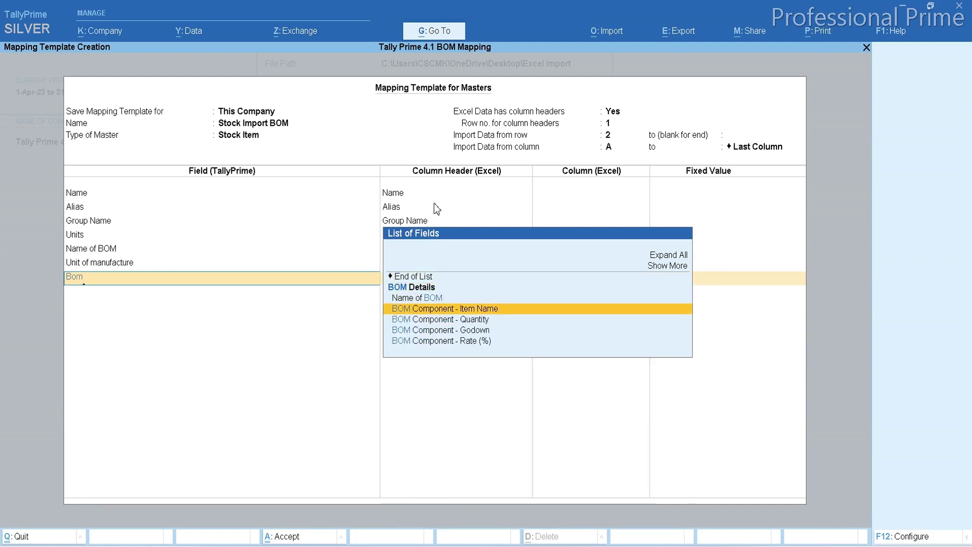
key(Return)
text(Bom)
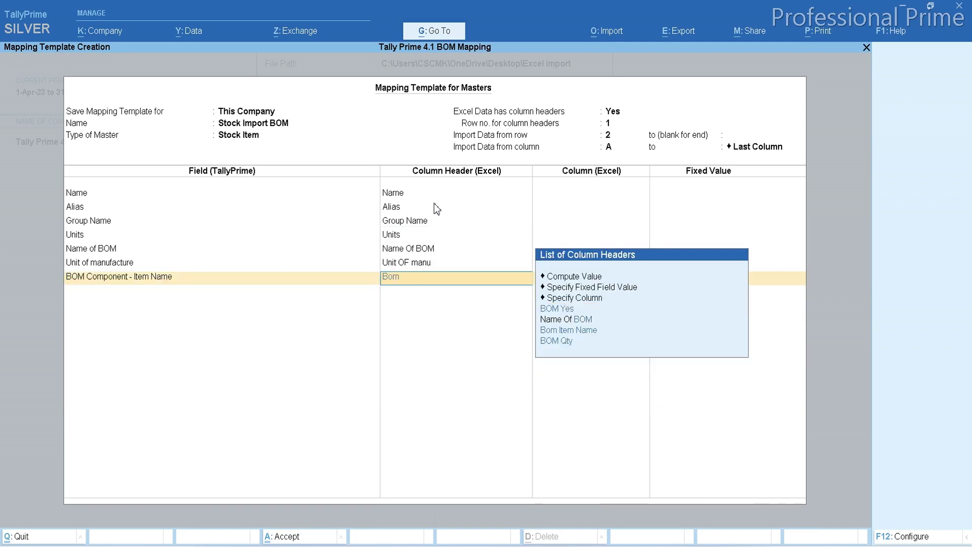
key(Down)
key(Down)
key(Return)
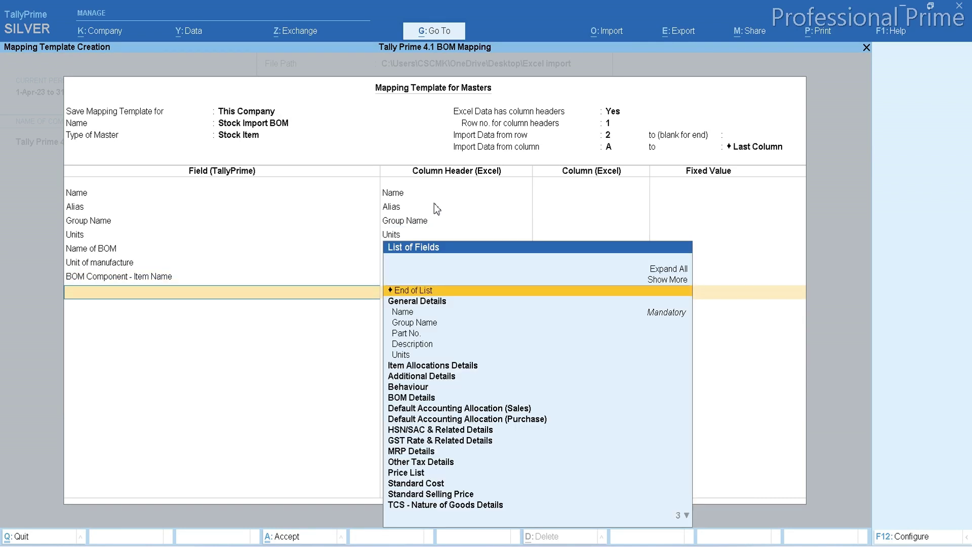
- Check the Excel headers again and map TallyPrime's BOM Component - Quantity field to the BOM Qty column header
key(alt+Tab)
key(alt+Tab)
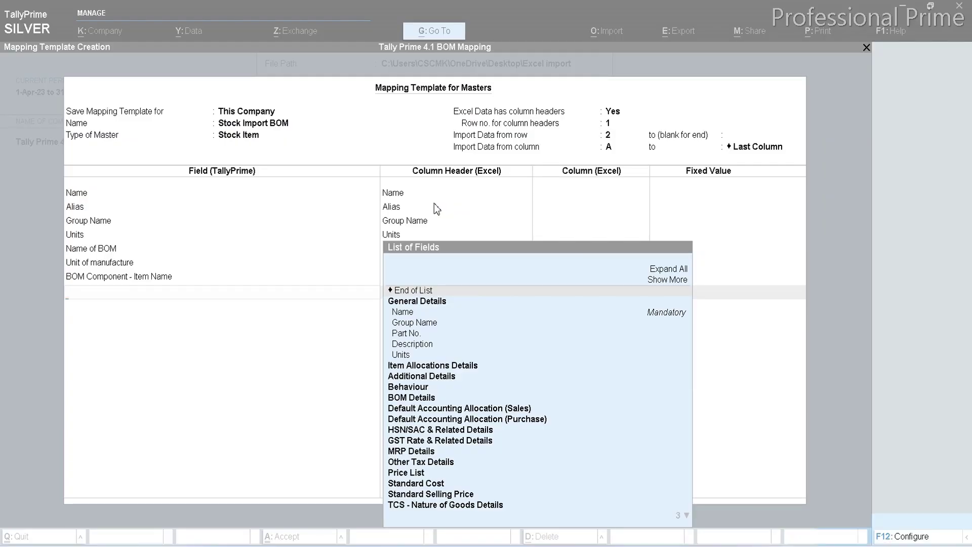
text(Bom)
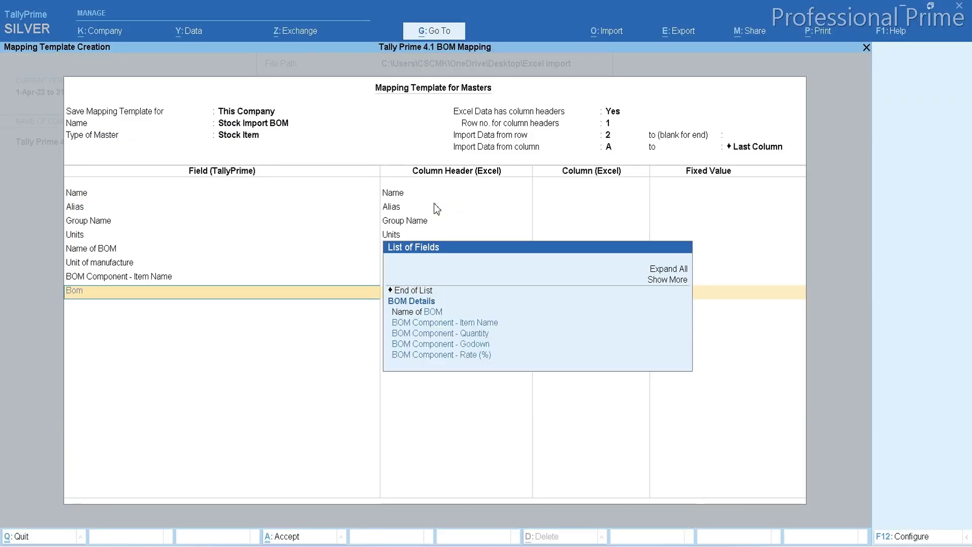
key(Down)
key(Down)
key(Down)
key(Return)
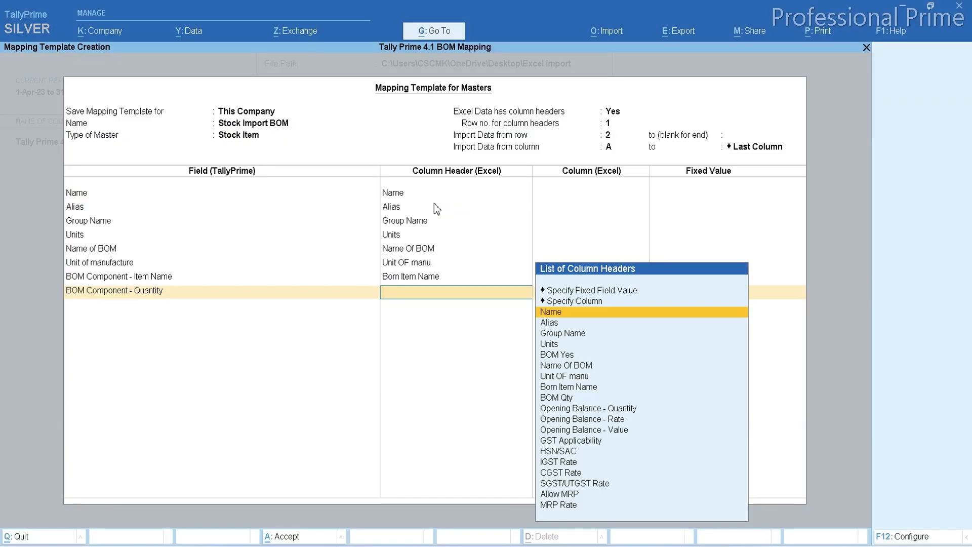
text(Bom)
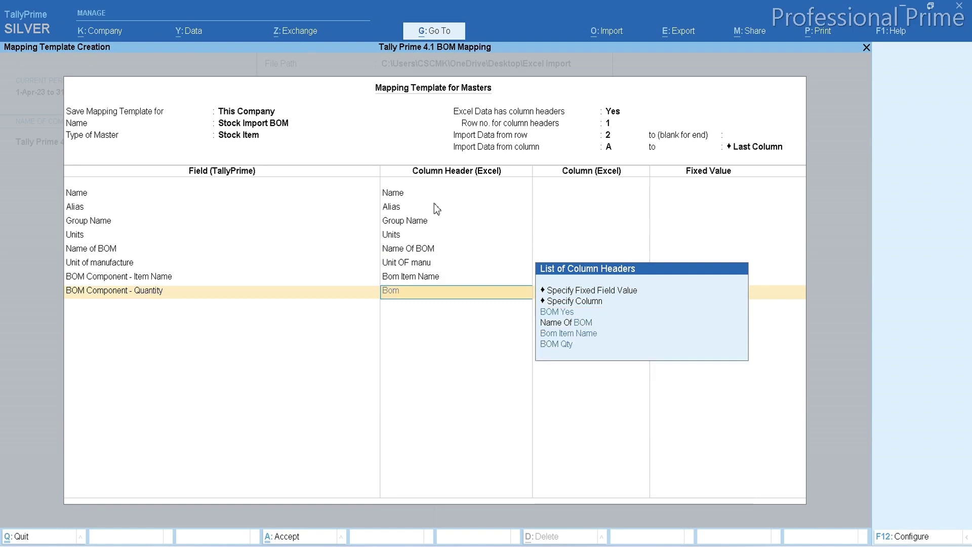
key(Down)
key(Down)
key(Down)
key(Down)
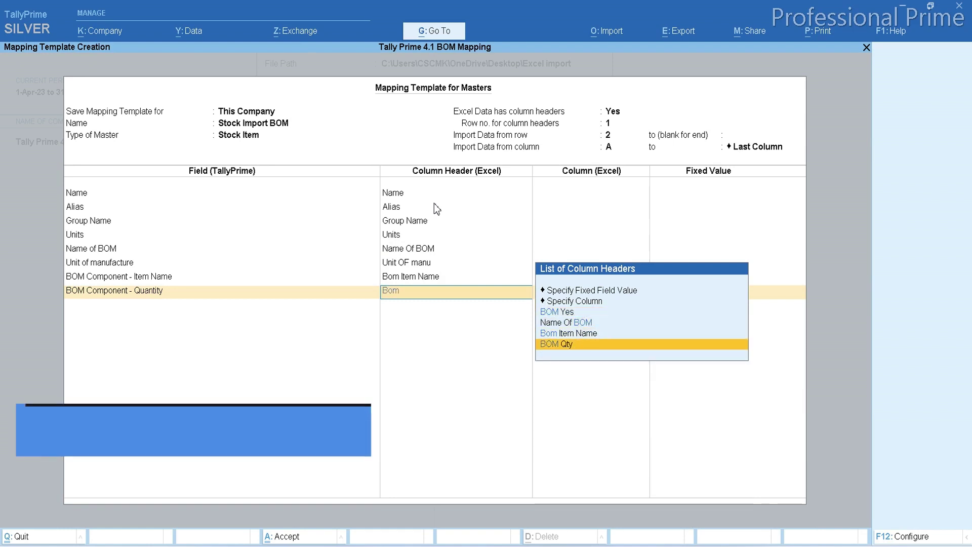
key(Return)
- Move to the Opening Balance - Quantity header in the Excel sheet and map TallyPrime's Opening Balance - Quantity field to that column header
key(alt+Tab)
key(Right)
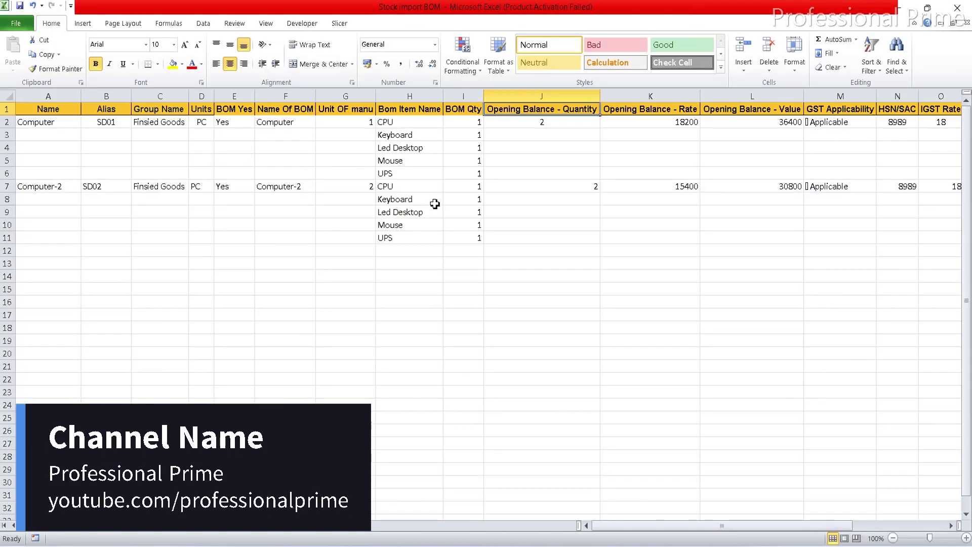
key(alt+Tab)
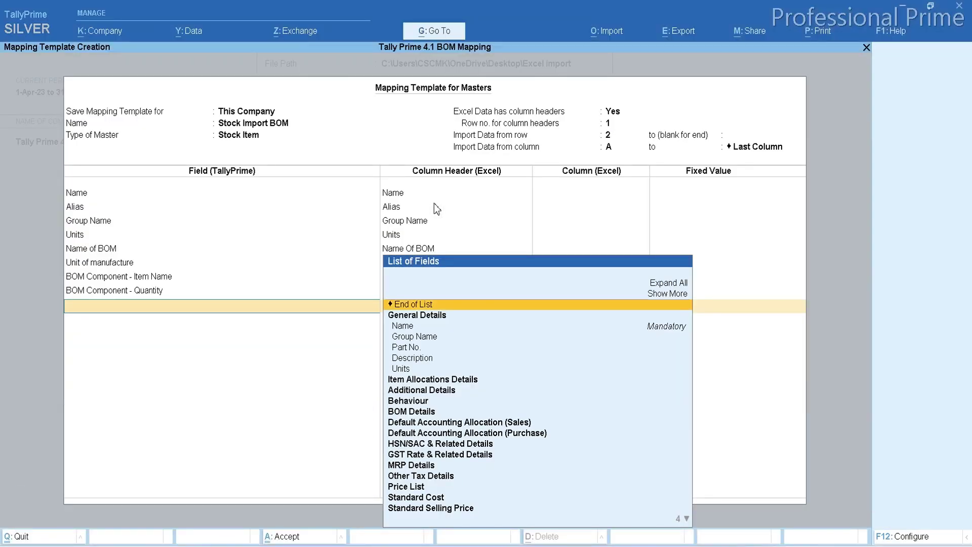
text(Open)
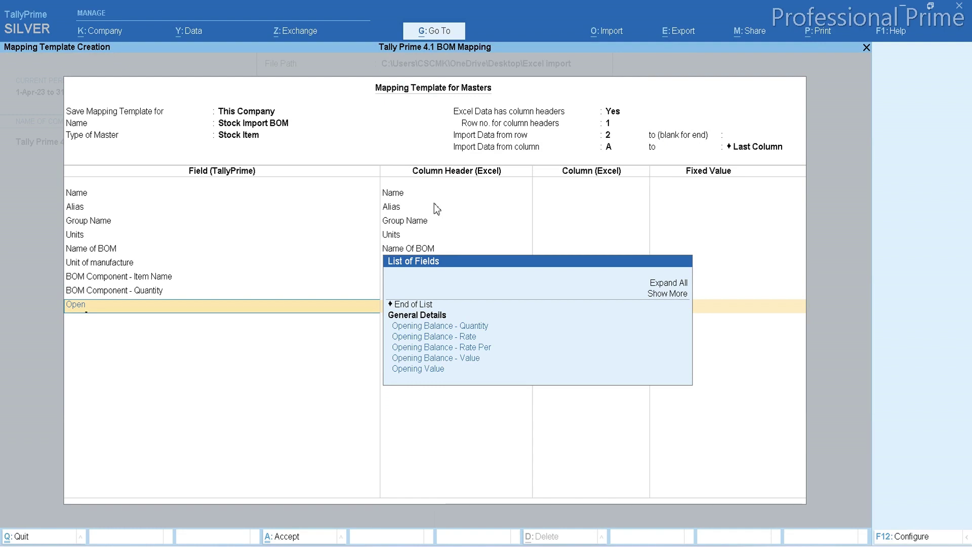
key(Down)
key(Down)
key(Up)
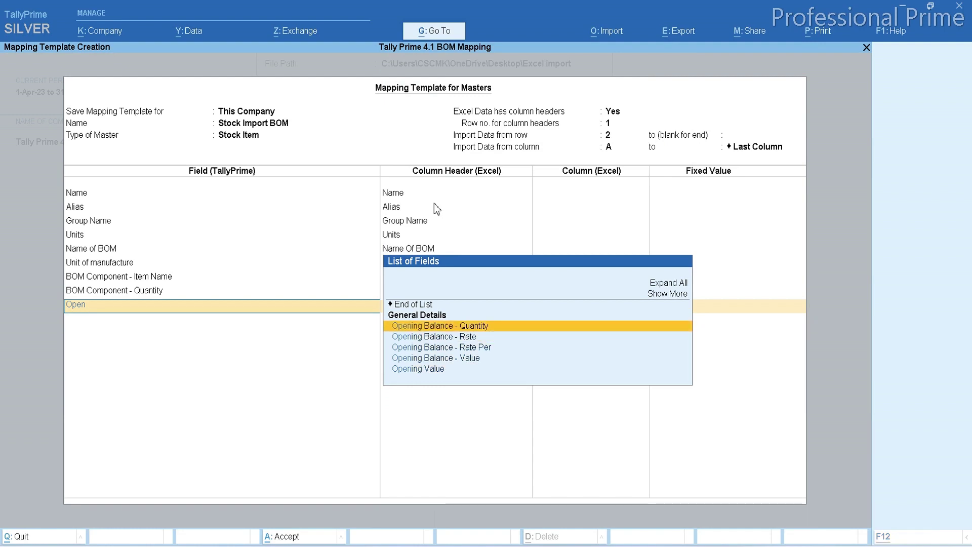
key(alt+Tab)
key(alt+Tab)
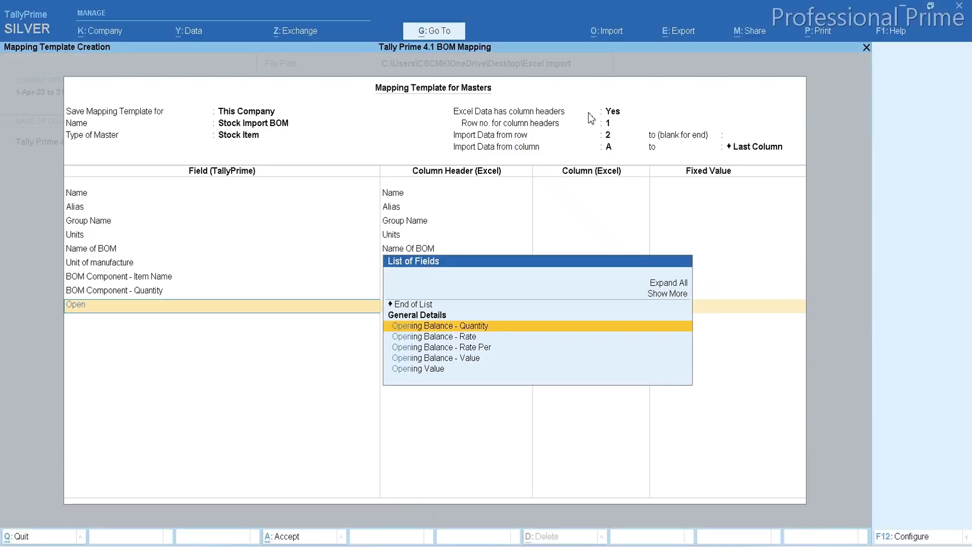
key(Return)
text(Op)
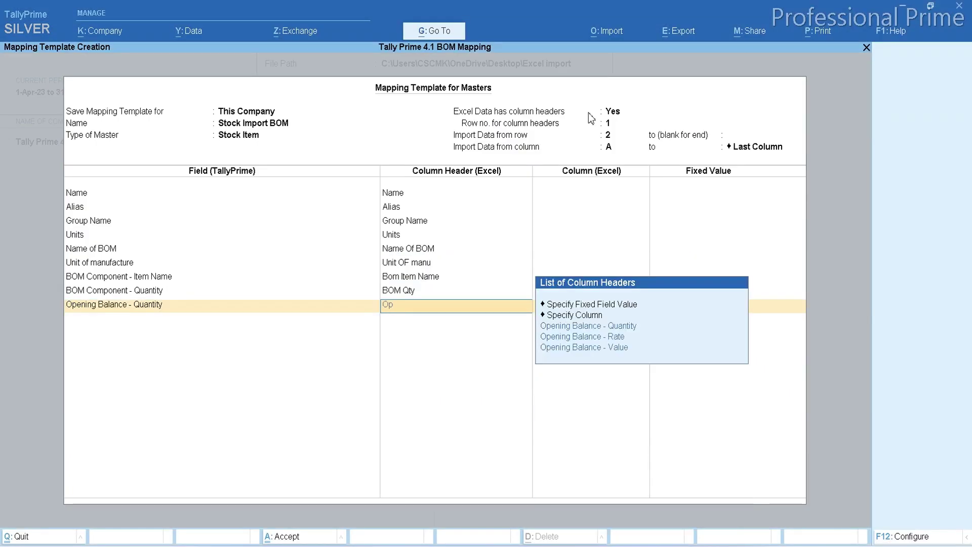
key(Down)
key(Return)
- Check the Excel headers and map TallyPrime's Opening Balance - Rate field to the Opening Balance - Rate column header
key(alt+Tab)
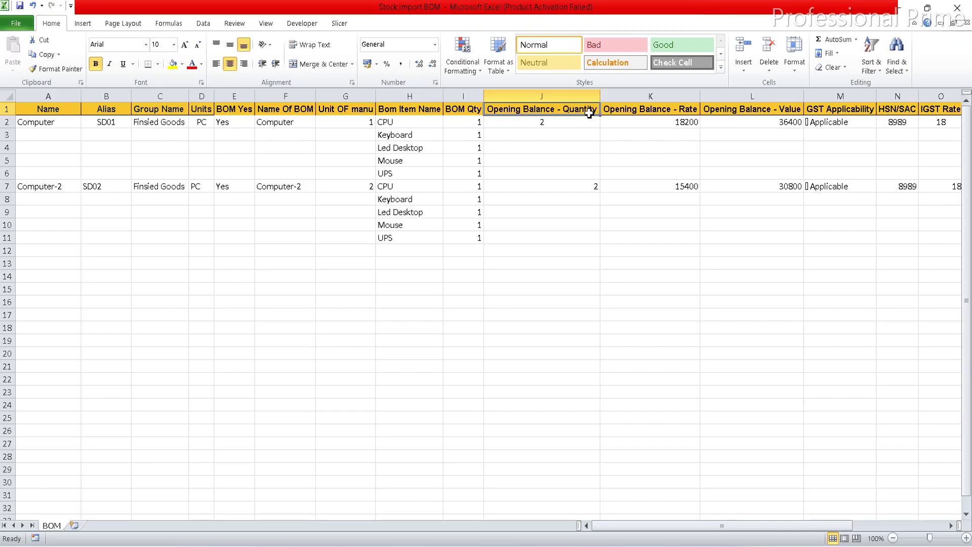
key(alt+Tab)
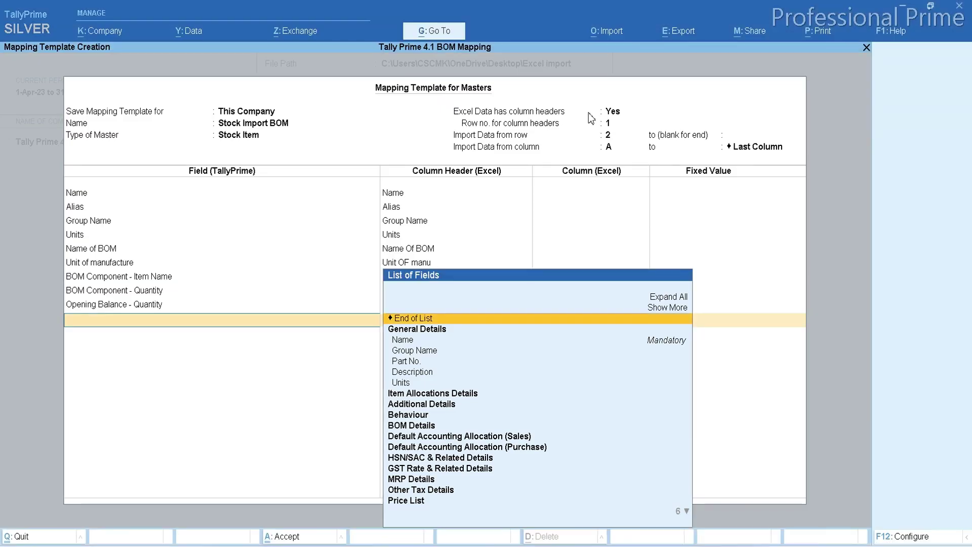
text(Open)
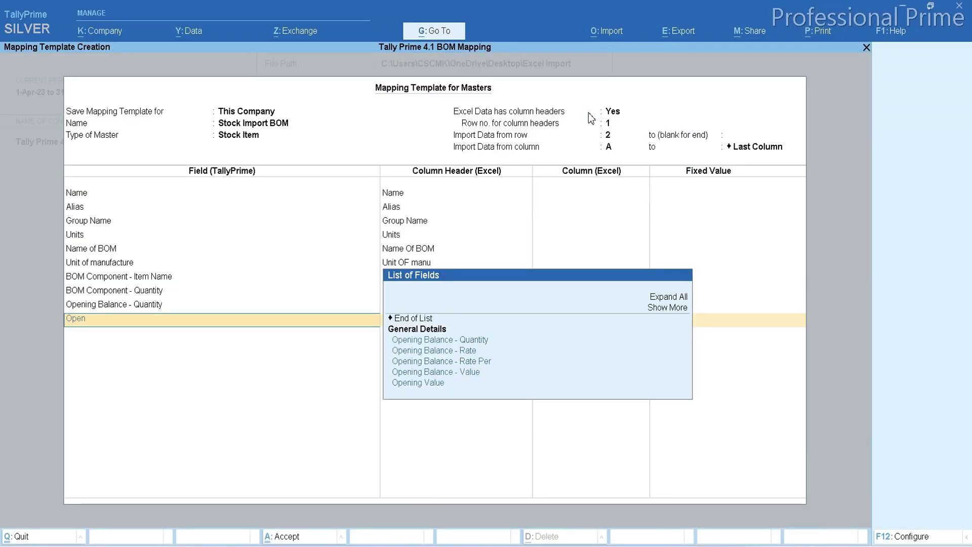
key(Down)
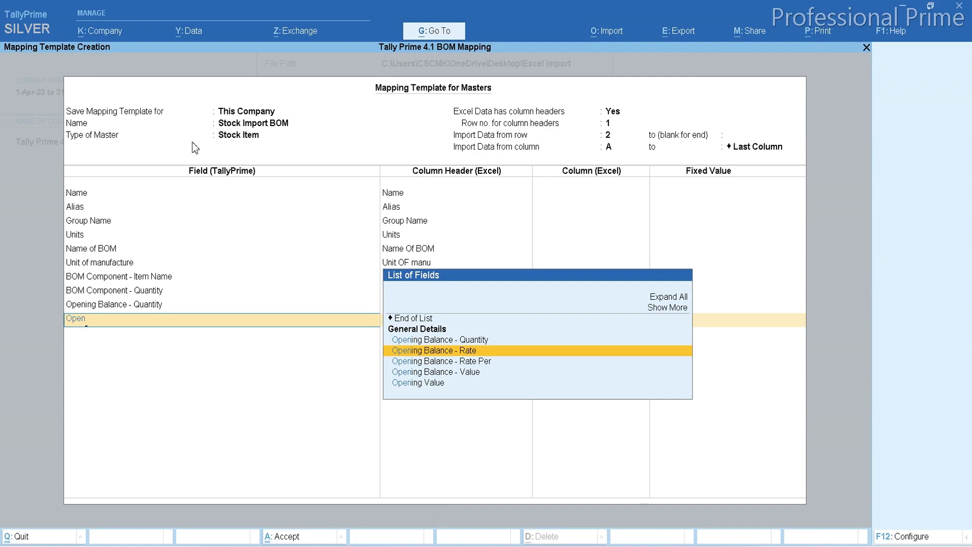
click(571, 352)
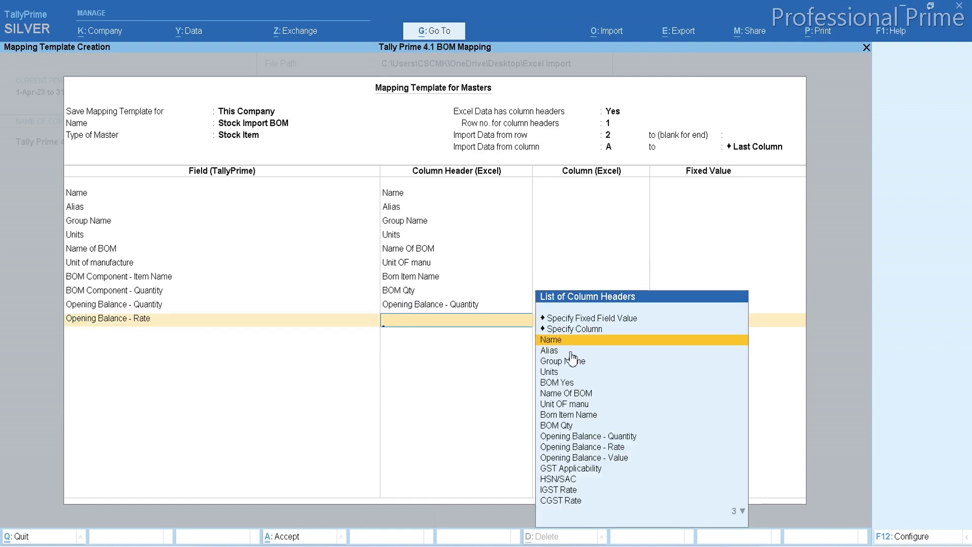
text(Op)
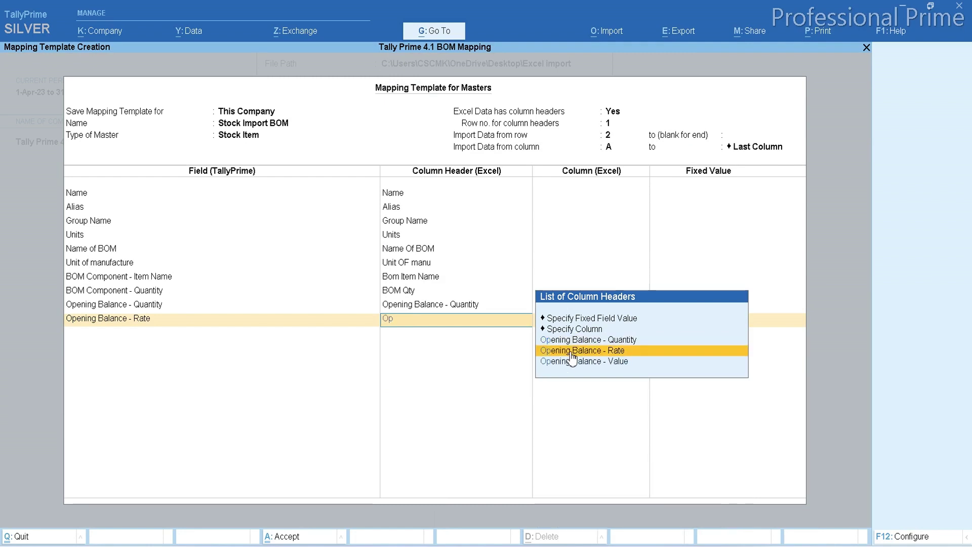
click(573, 353)
- Move to the Opening Balance - Value header in the Excel sheet and map TallyPrime's Opening Balance - Value field to that column header
key(alt+Tab)
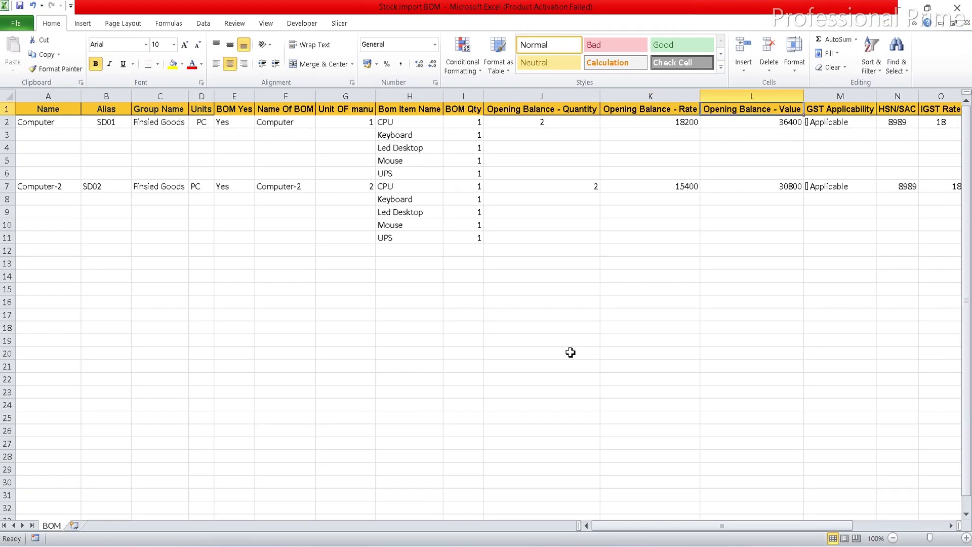
key(alt+Tab)
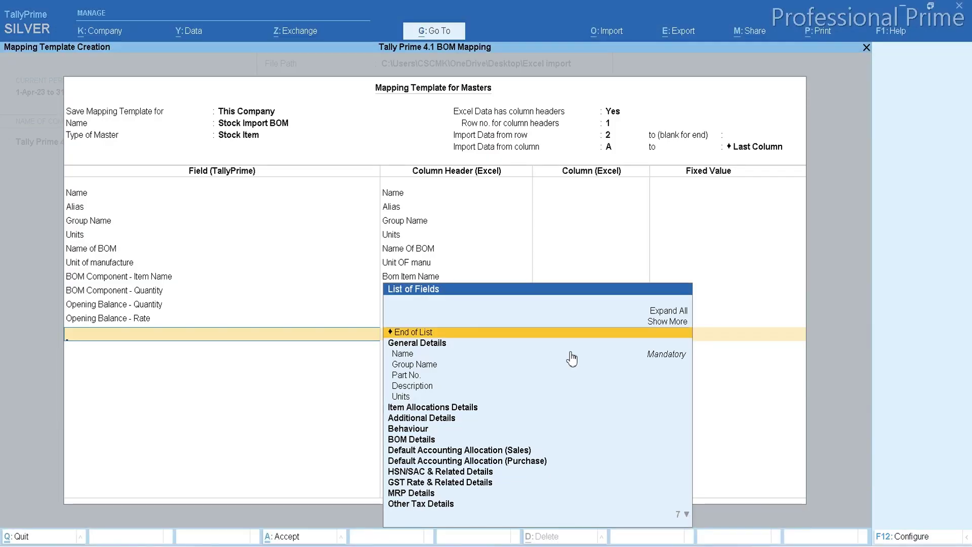
text(Open)
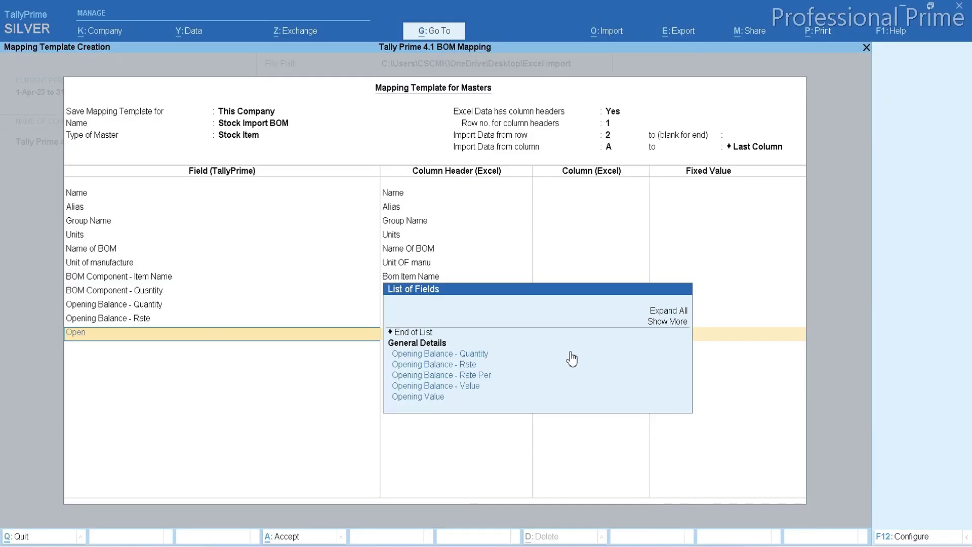
key(Down)
key(Down)
key(Down)
key(Down)
key(Return)
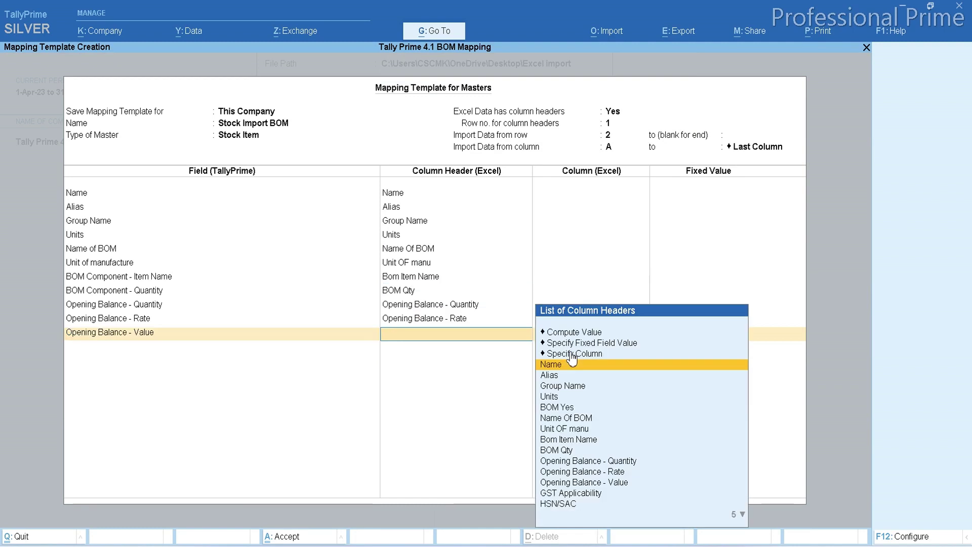
text(Open)
key(Down)
key(Down)
key(Down)
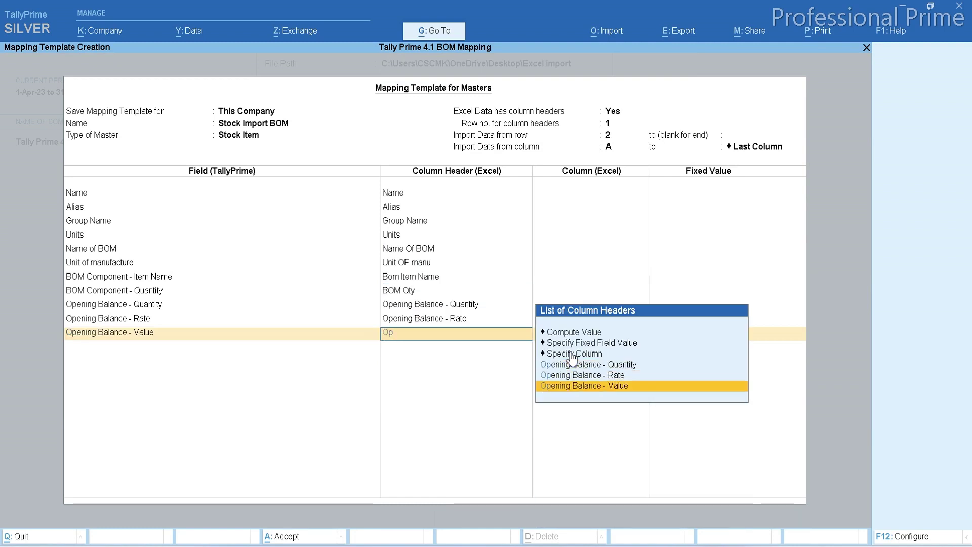
key(Return)
- Move to the GST Applicability header in the Excel sheet and add GST Applicability as the next field in TallyPrime's mapping template
key(alt+Tab)
key(Right)
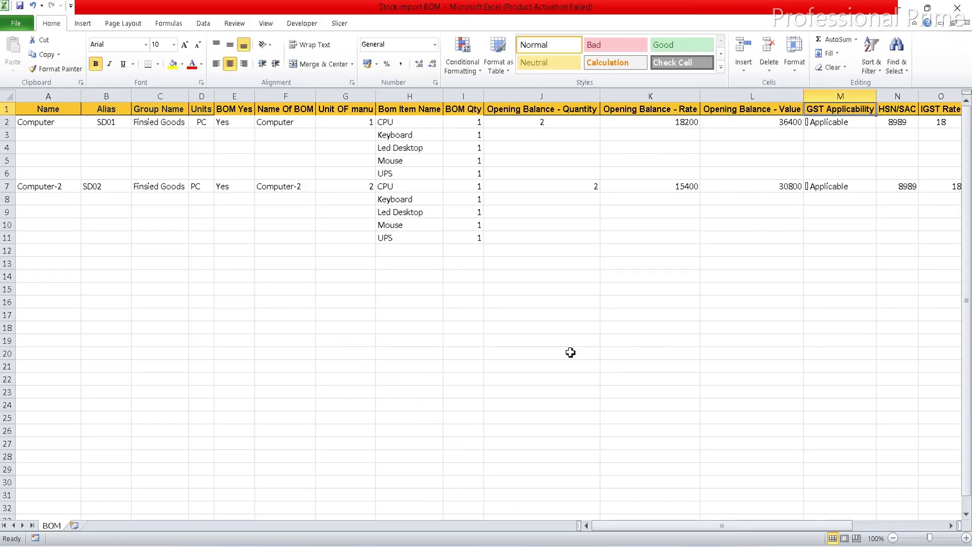
key(alt+Tab)
text(G)
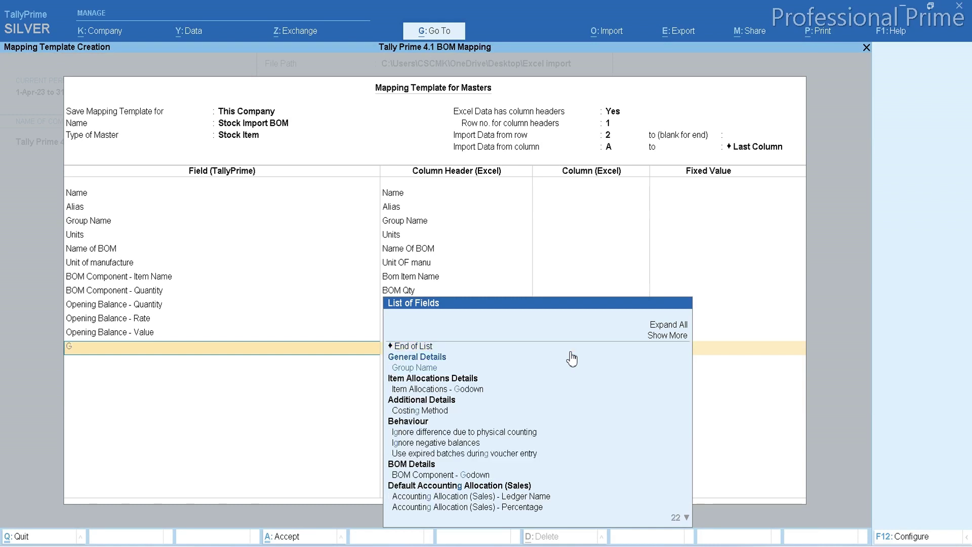
text(st Ap)
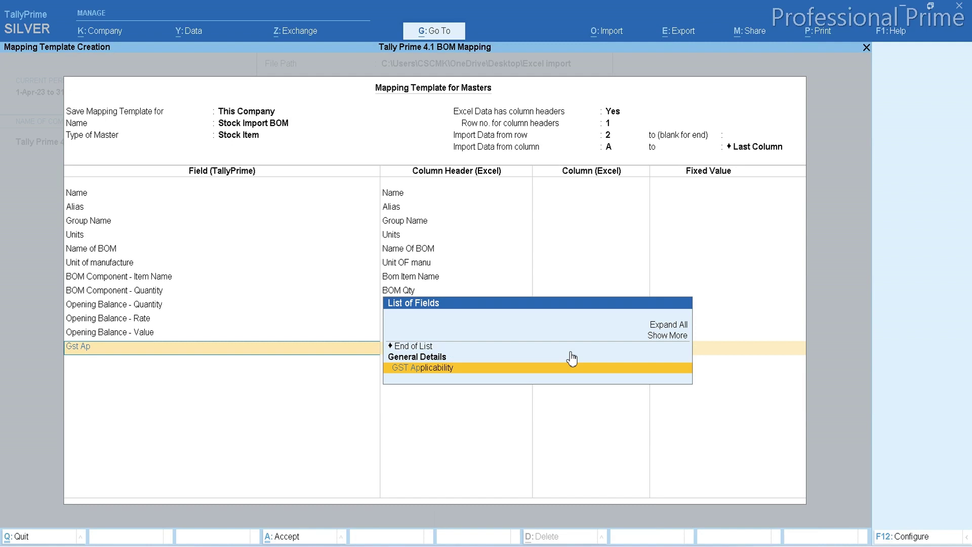
key(BackSpace)
key(BackSpace)
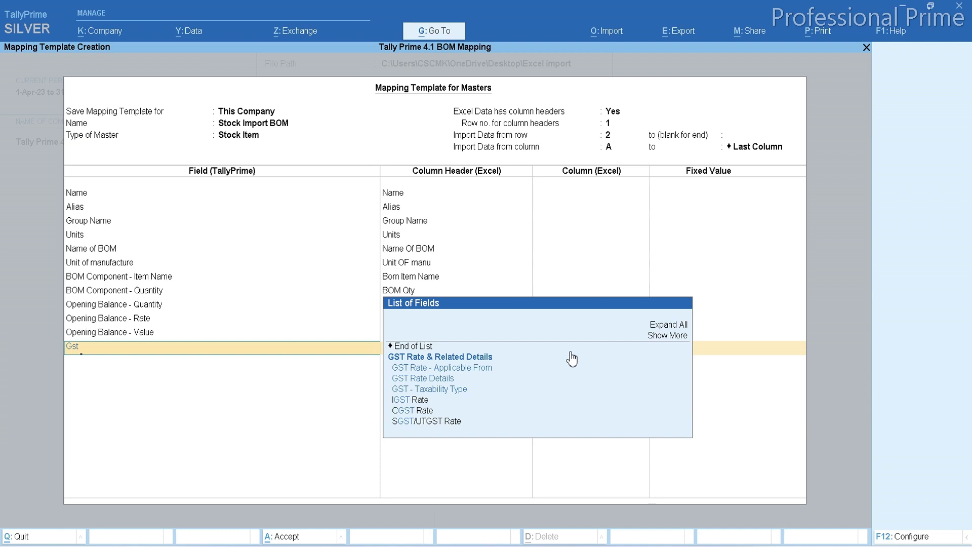
key(Down)
key(Down)
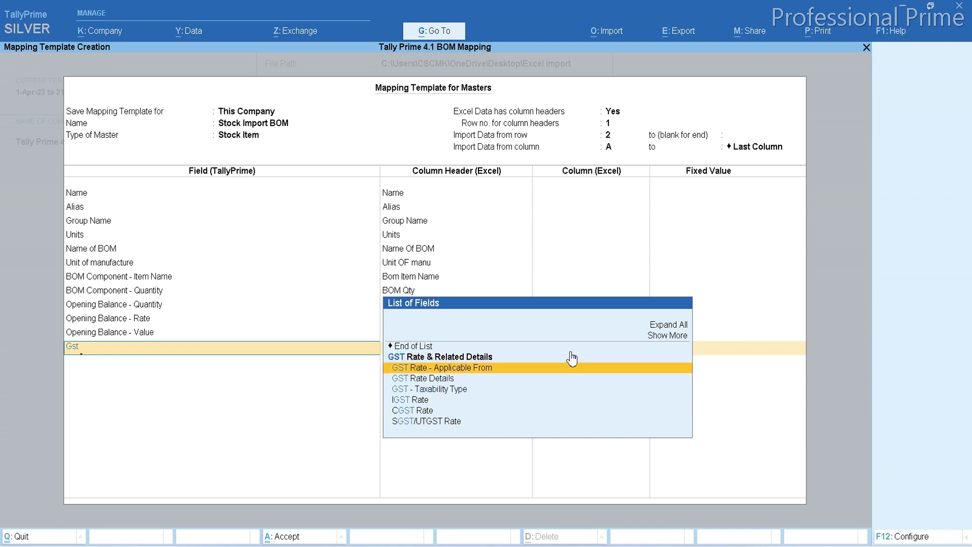
text(Ap)
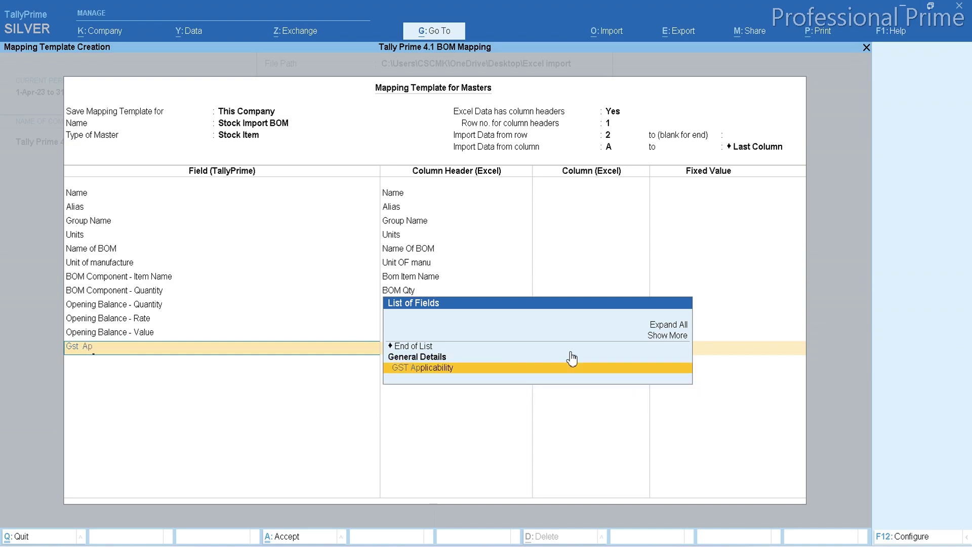
key(Return)
- Recheck the header in the Excel sheet and assign the GST Applicability column header to TallyPrime's GST Applicability field
key(alt+Tab)
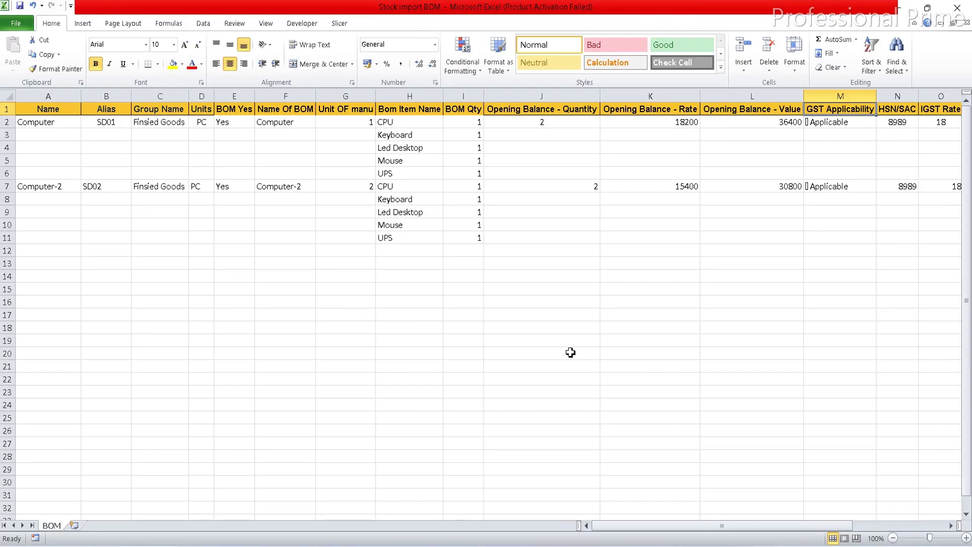
key(alt+Tab)
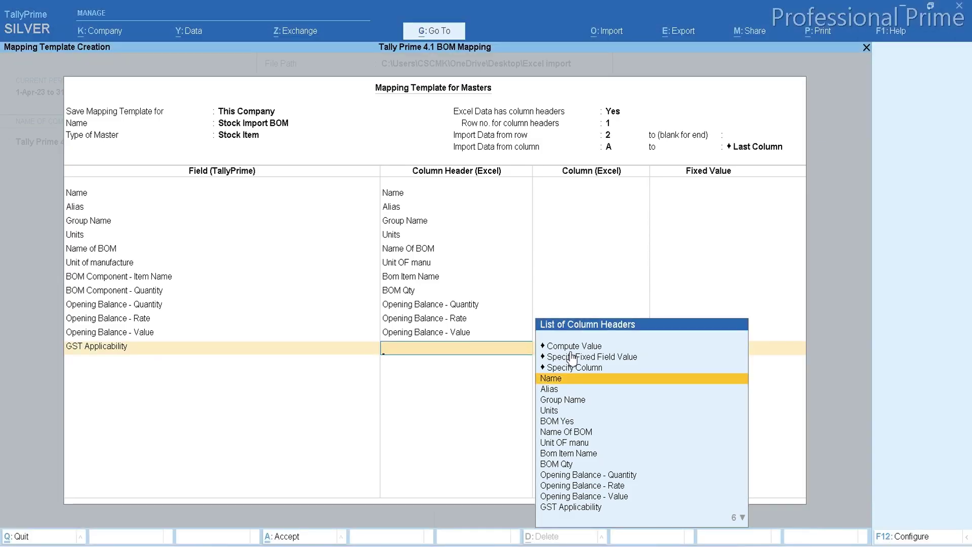
text(Gst)
key(Return)
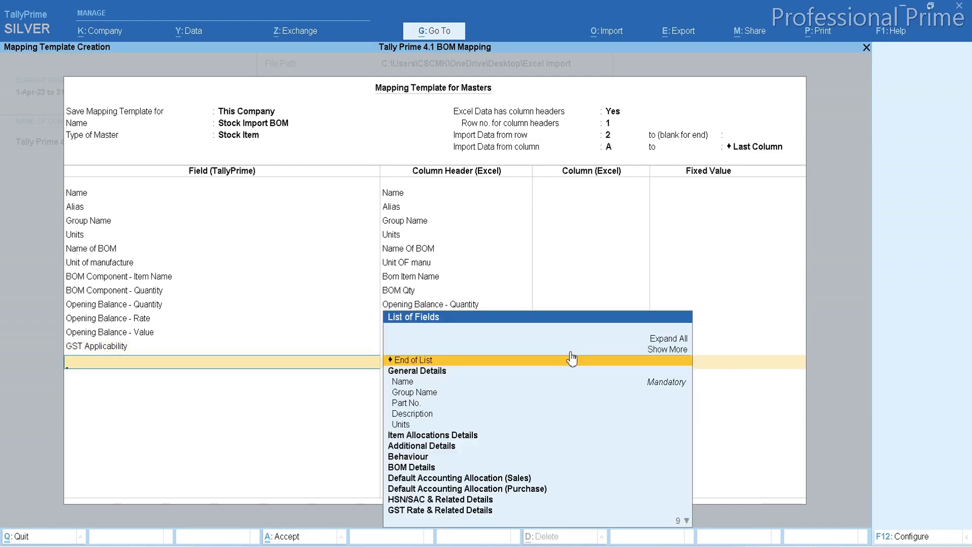
- Check the next header in the Excel sheet and map TallyPrime's HSN/SAC field to the HSN/SAC column header
key(alt+Tab)
key(alt+Tab)
text(Hs)
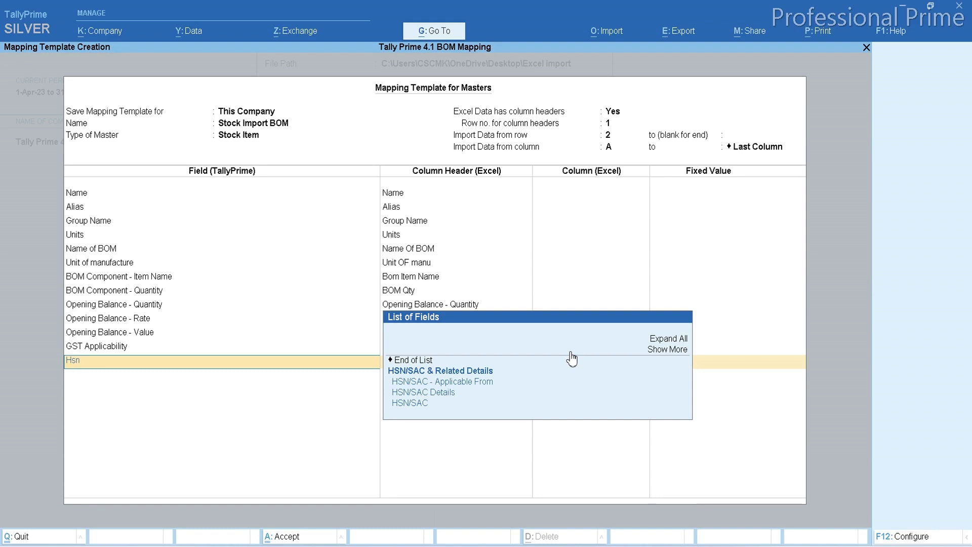
key(Down)
key(Down)
key(Return)
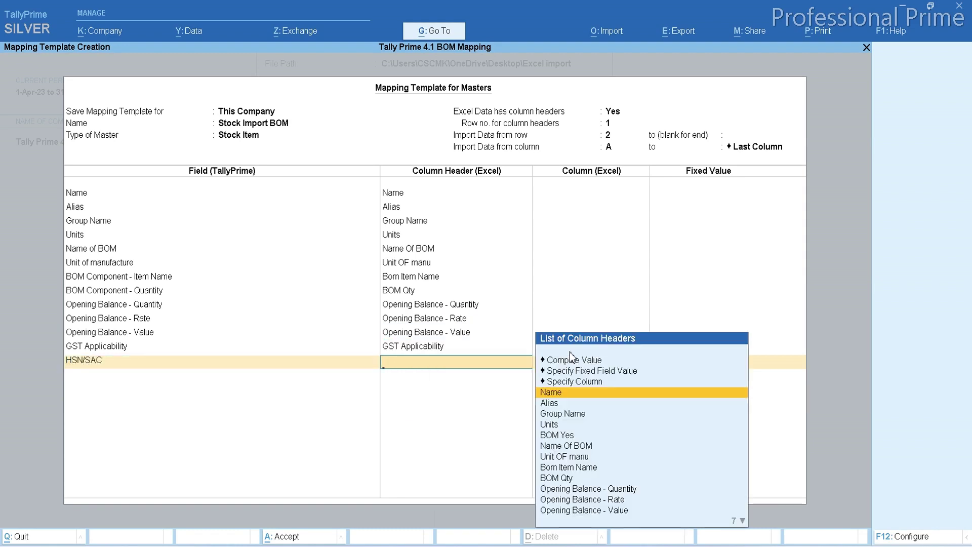
text(Hsn)
key(Return)
- Move to the IGST Rate header in the Excel sheet and map TallyPrime's IGST Rate field to that column header
key(alt+Tab)
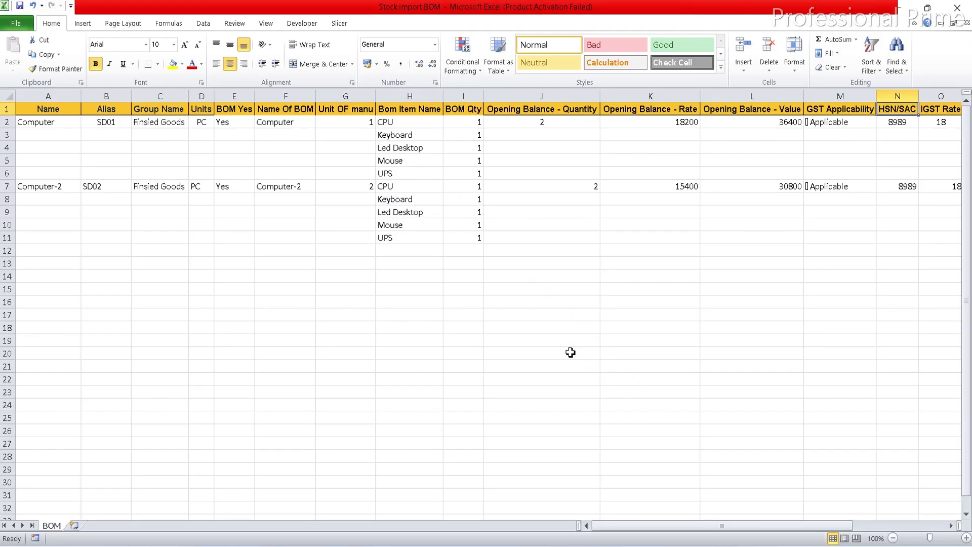
key(Right)
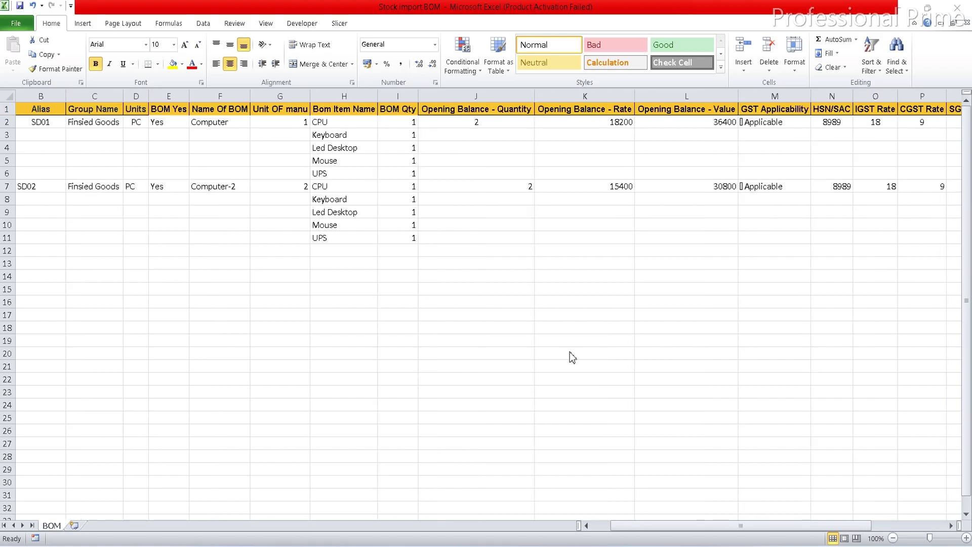
key(alt+Tab)
text(Igst)
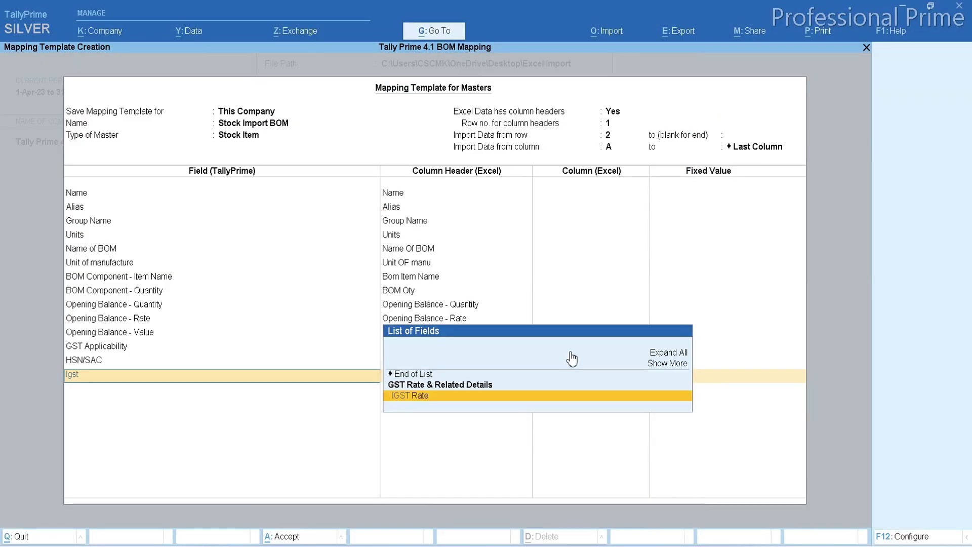
key(Return)
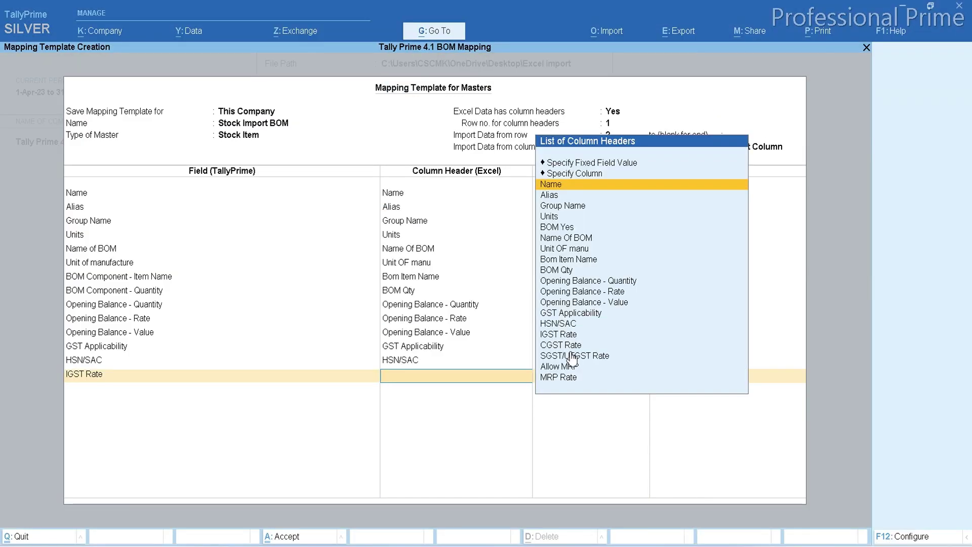
text(Ig)
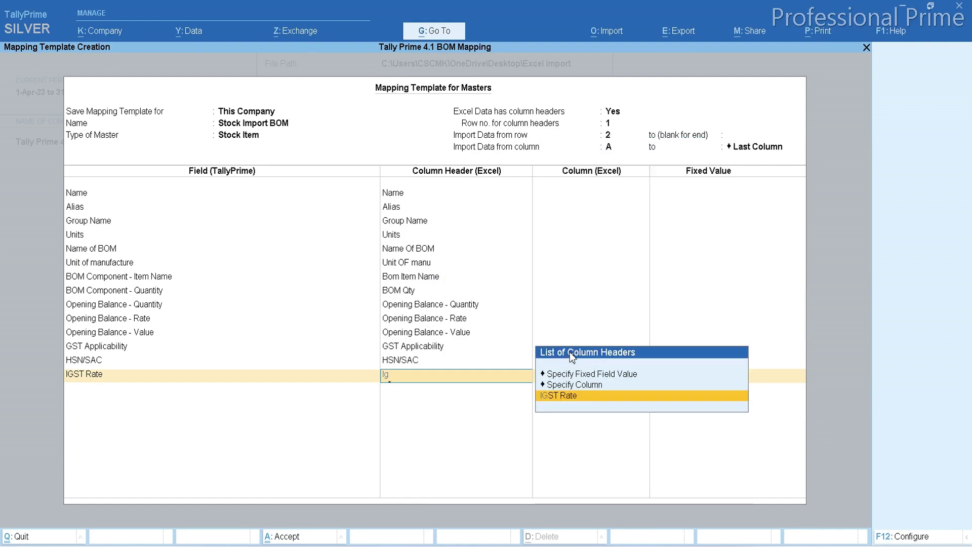
key(Return)
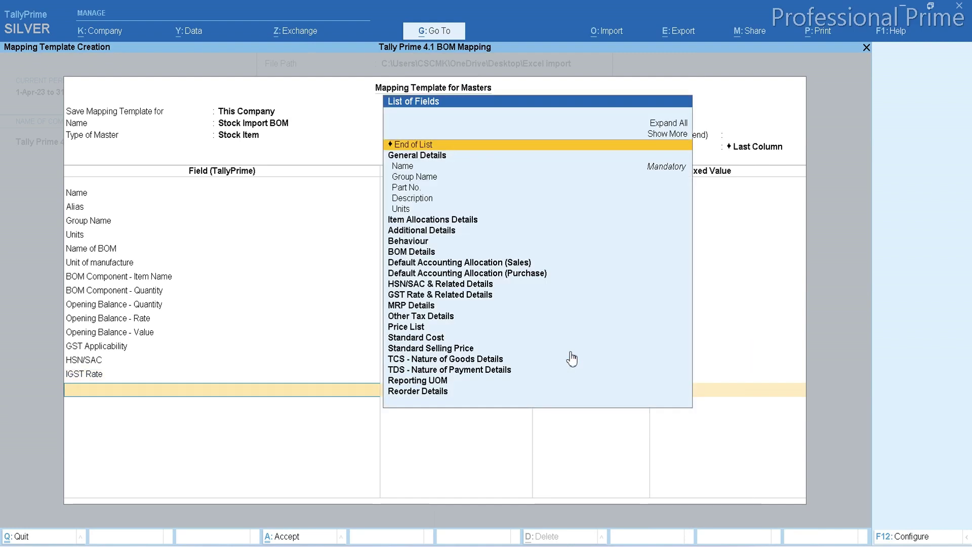
- Map TallyPrime's CGST Rate field to the CGST Rate column header, checking the Excel sheet along the way
text(Cg)
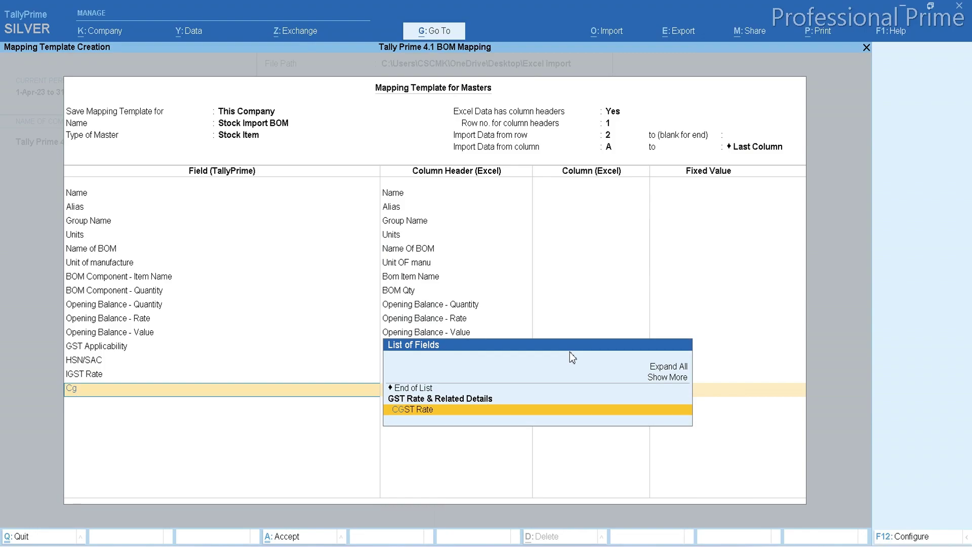
key(Return)
key(alt+Tab)
key(alt+Tab)
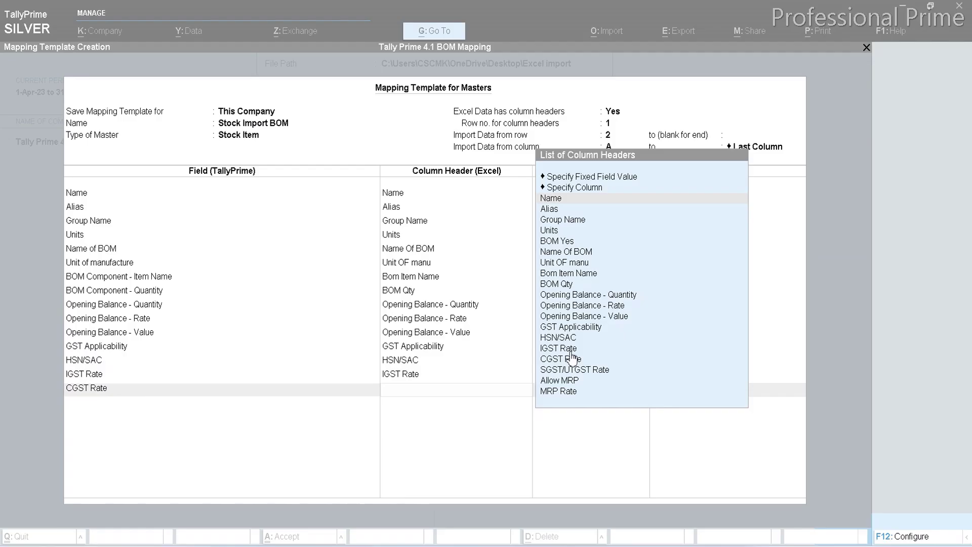
text(cg)
key(Return)
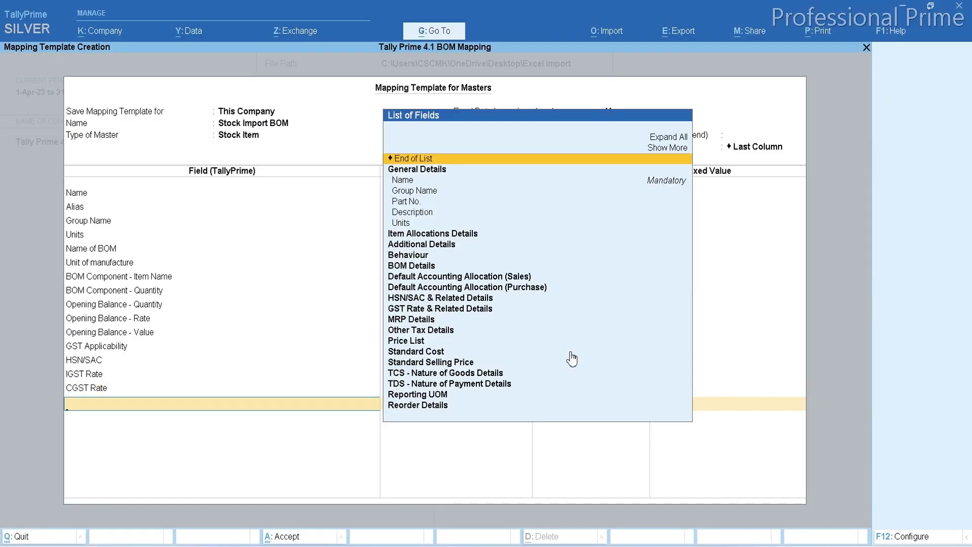
- Map the SGST/UTGST Rate field to the SGST/UTGST Rate column header
text(sg)
key(Return)
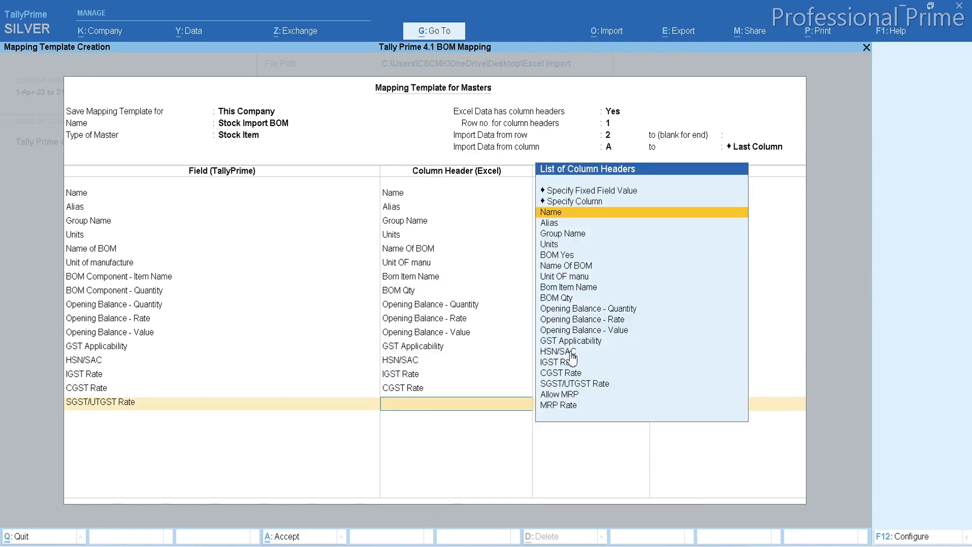
text(sg)
key(Return)
- Move to the Allow MRP header in the Excel sheet and return to the mapping template's next empty field row in TallyPrime
key(alt+Tab)
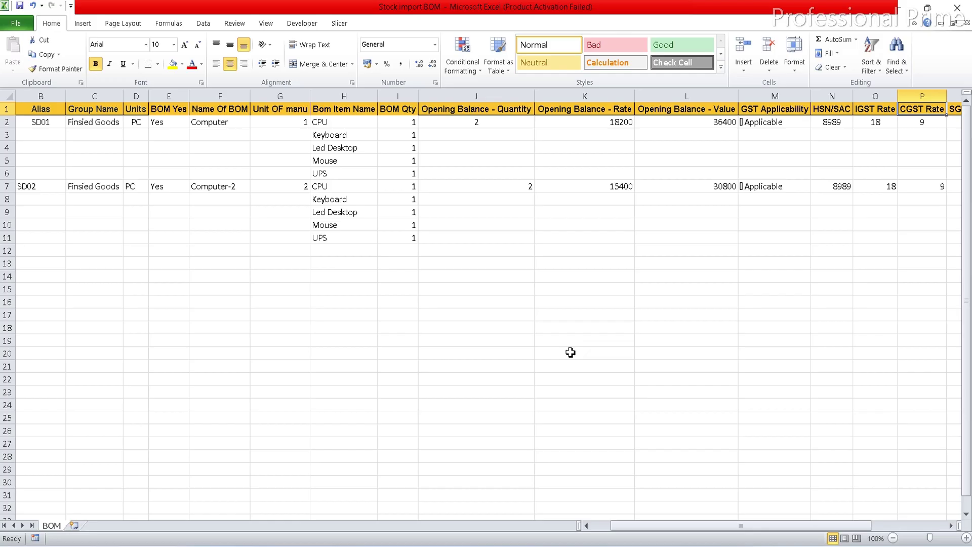
key(Right)
key(Right)
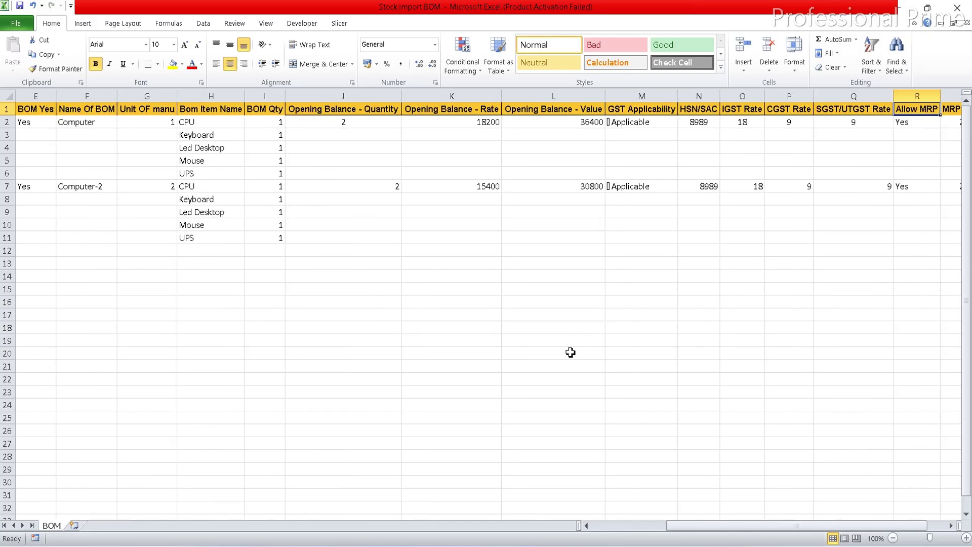
key(alt+Tab)
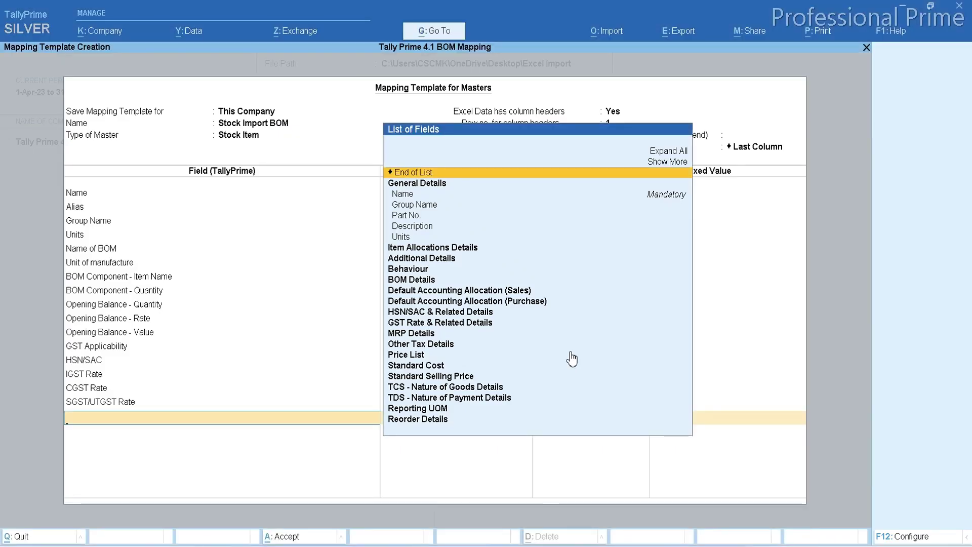
key(alt+Tab)
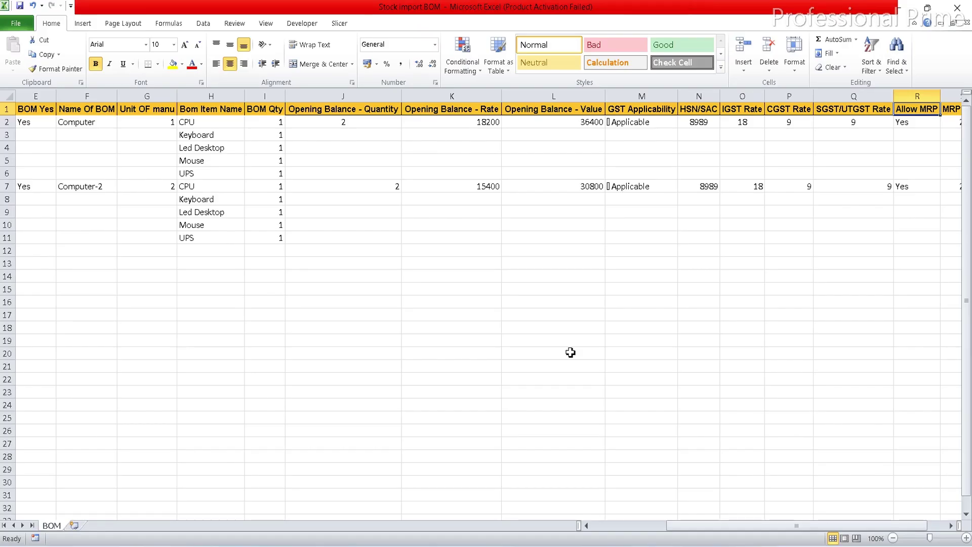
key(alt+Tab)
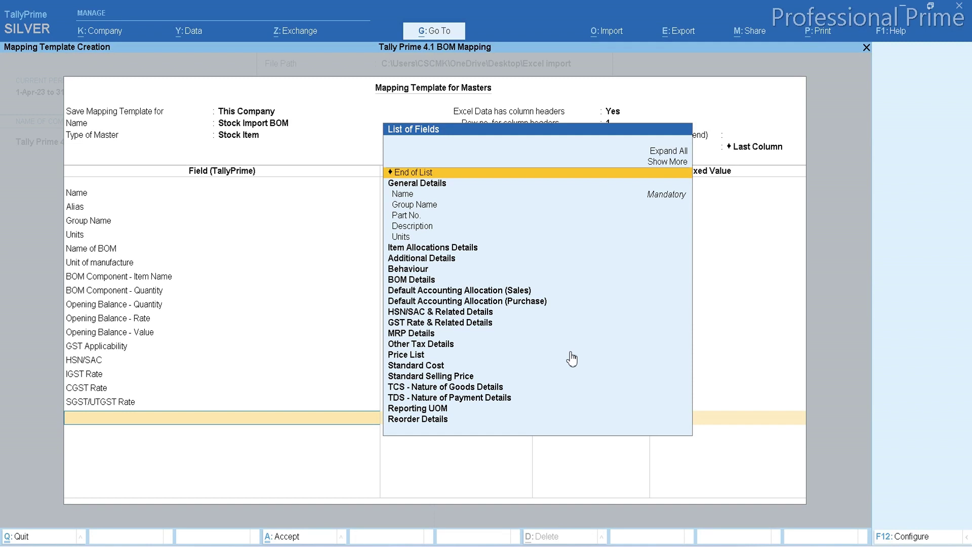
- Add the Allow MRP modification in voucher field to the mapping template, checking the Allow MRP column's data in Excel along the way
text(al)
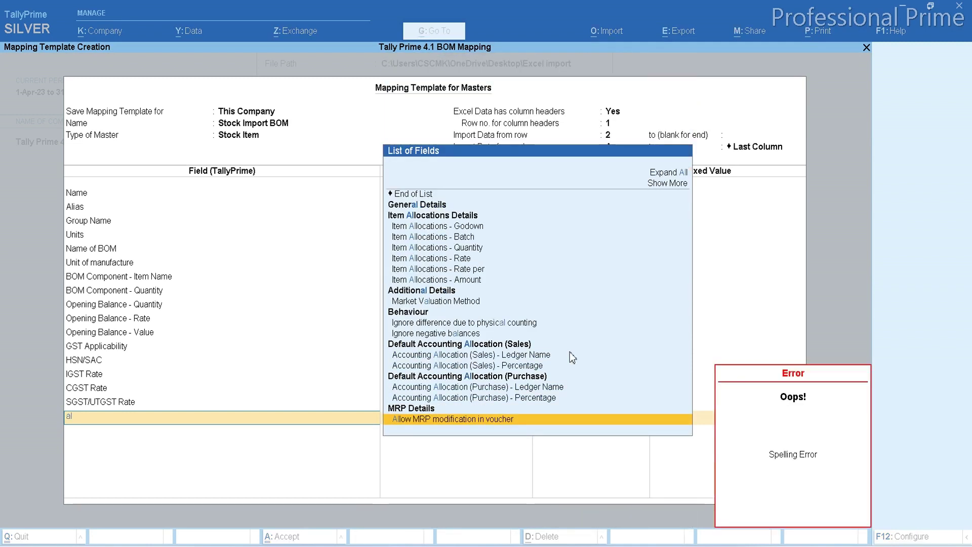
key(alt+Tab)
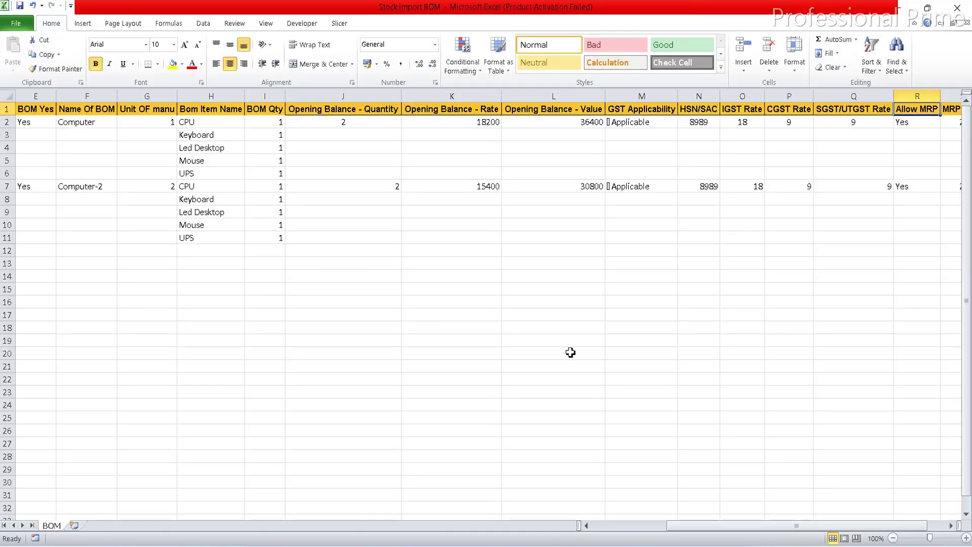
key(alt+Tab)
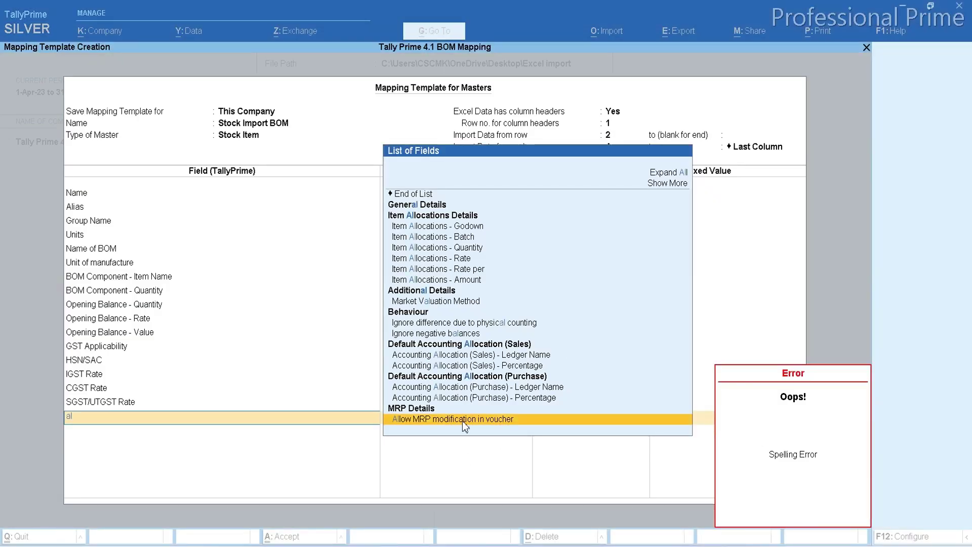
key(alt+Tab)
key(Down)
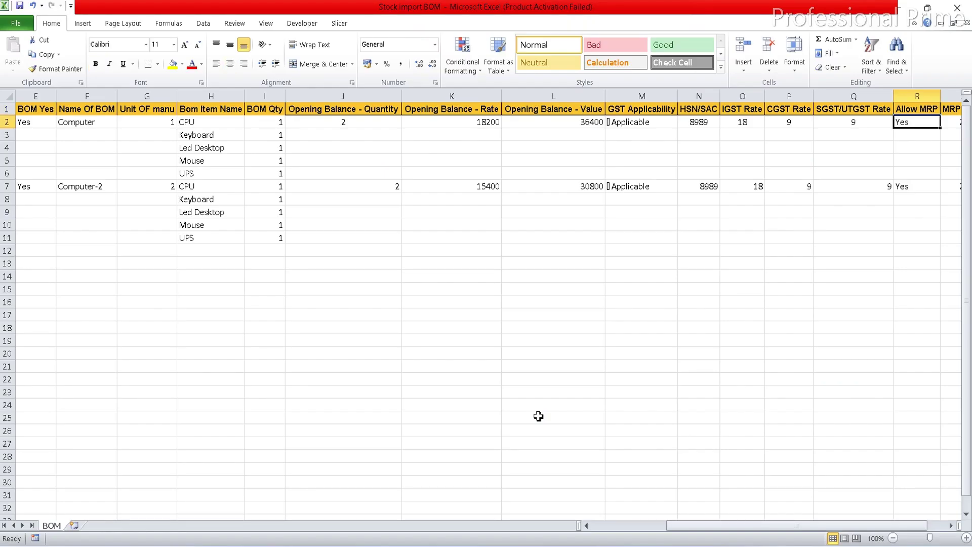
key(alt+Tab)
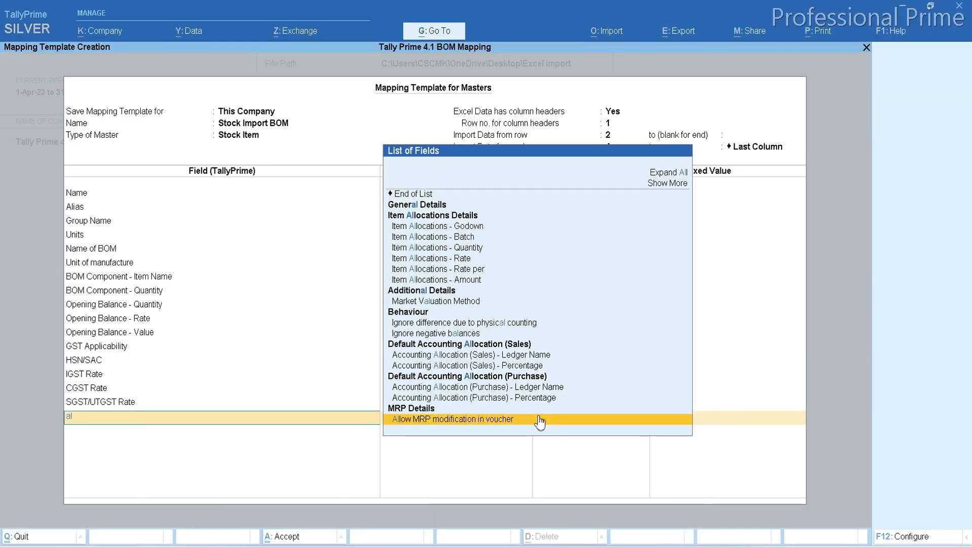
click(540, 420)
- Map the Allow MRP modification in voucher field to the Allow MRP column header
text(Al)
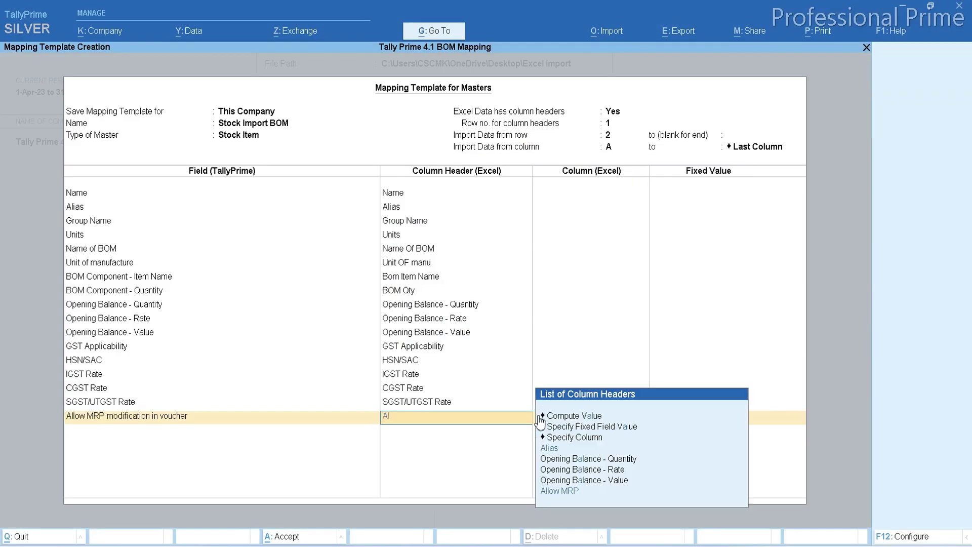
key(Down)
key(Down)
key(Down)
key(Down)
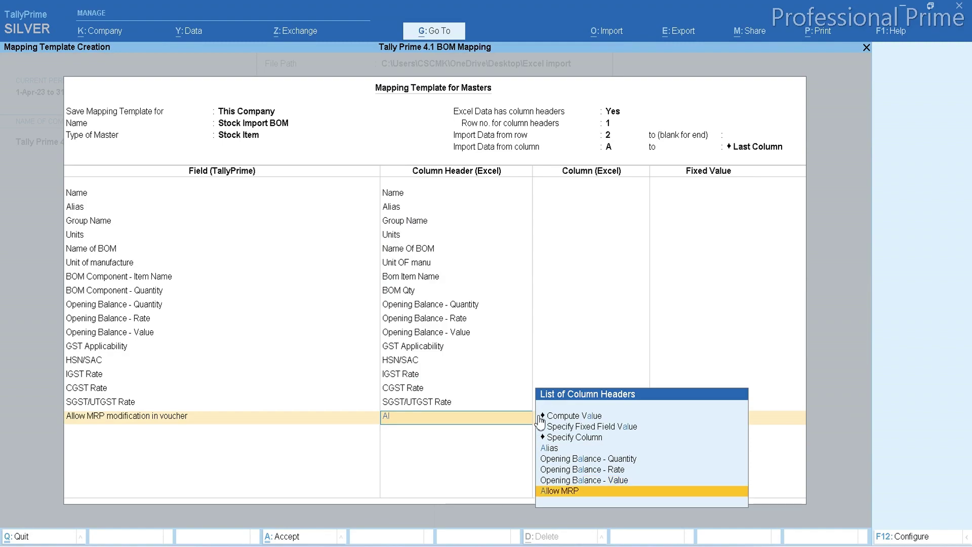
key(Return)
- Switch to the Excel sheet and move to the MRP Rate header, the one following Allow MRP
key(alt+Tab)
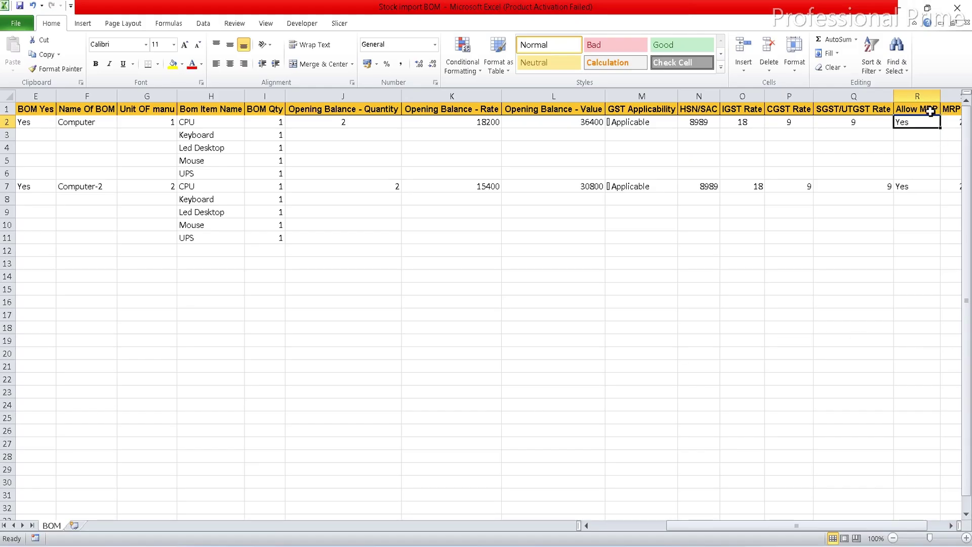
key(alt+Tab)
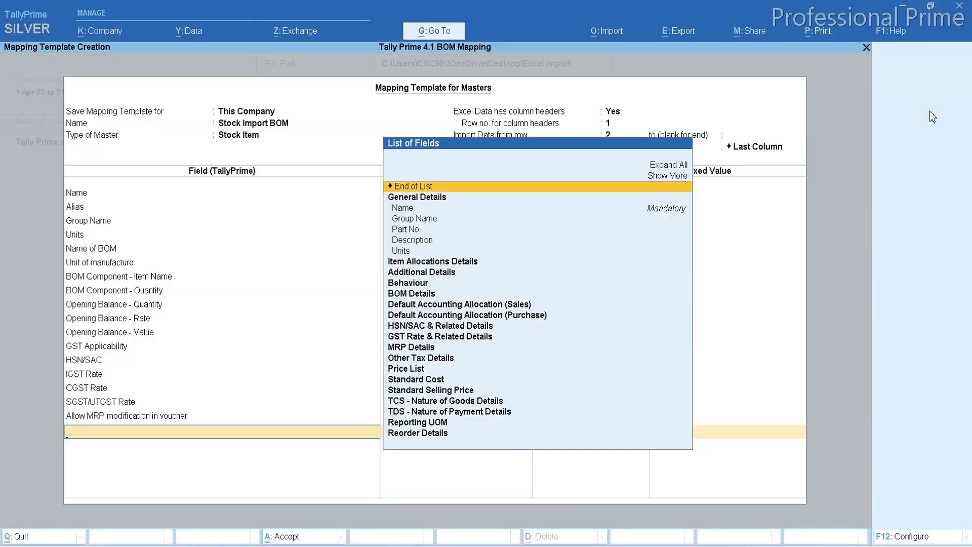
key(alt+Tab)
key(Up)
key(Right)
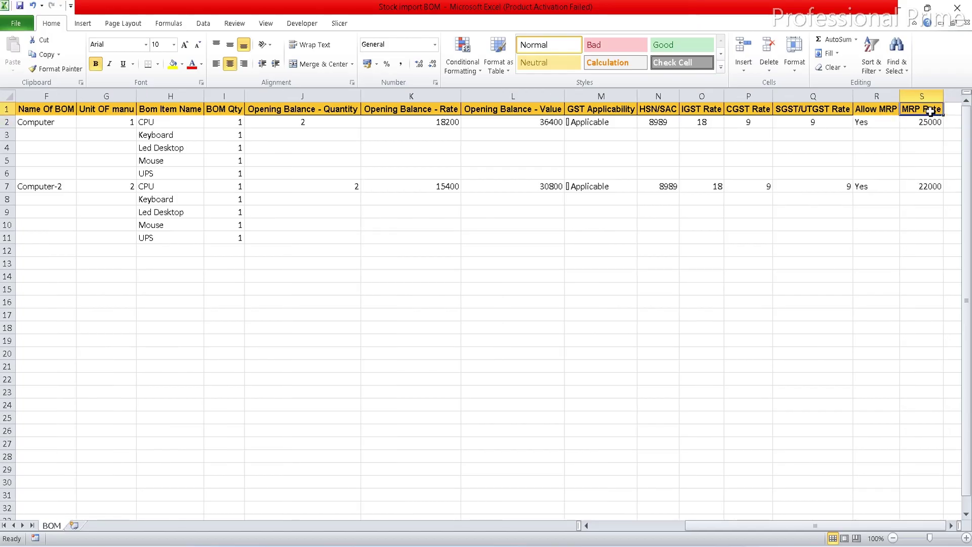
- Add TallyPrime's MRP Rate field to the mapping template and map it to the MRP Rate column header
key(alt+Tab)
text(Mr)
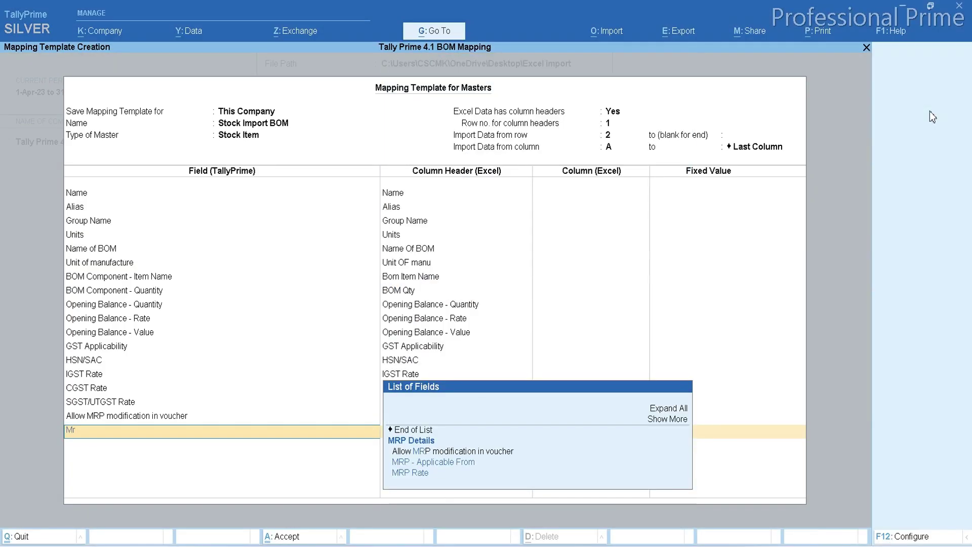
text(p)
key(Down)
key(Down)
key(Down)
key(Down)
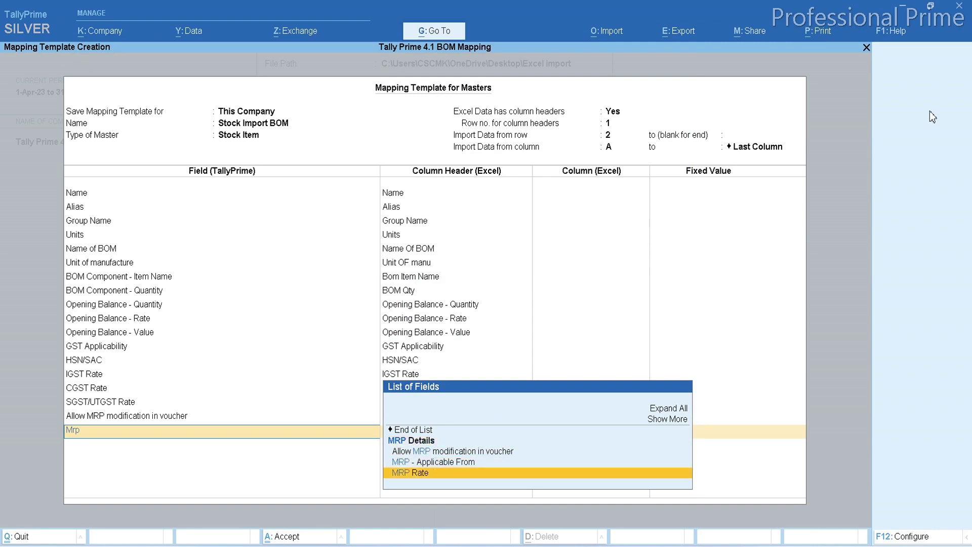
key(Return)
text(Mrp)
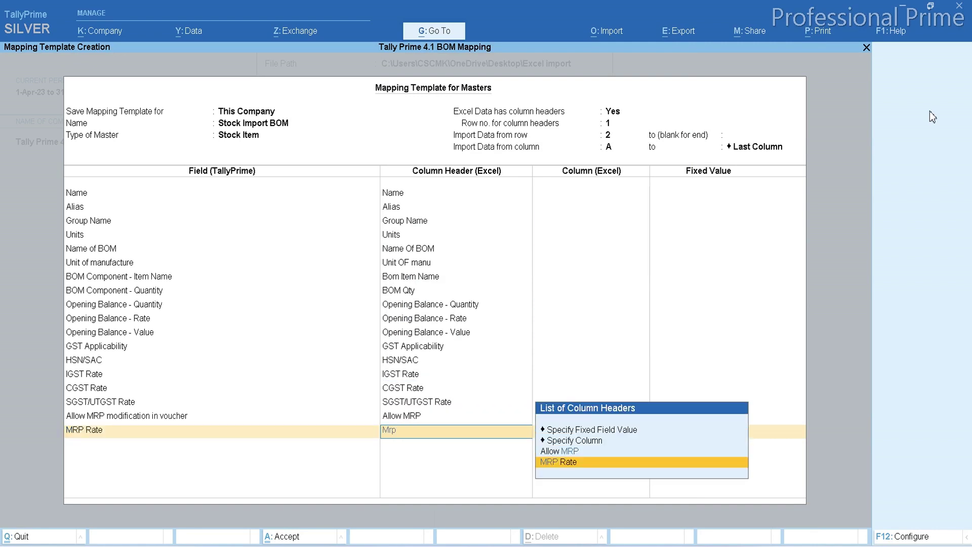
key(Return)
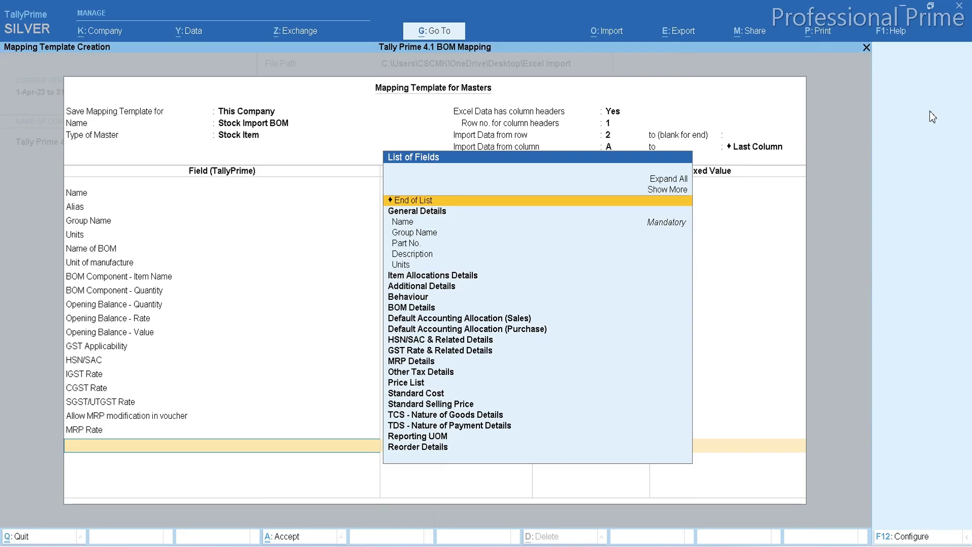
- Check the Excel sheet for headers beyond MRP Rate, end the field list in TallyPrime and save the mapping template
key(alt+Tab)
key(Right)
key(Left)
key(alt+Tab)
key(Return)
key(Return)
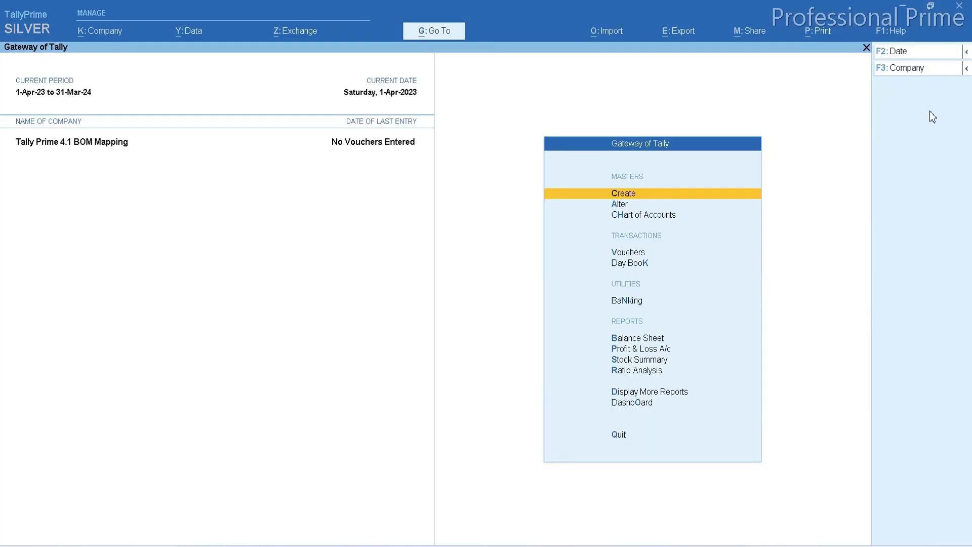
key(alt+Tab)
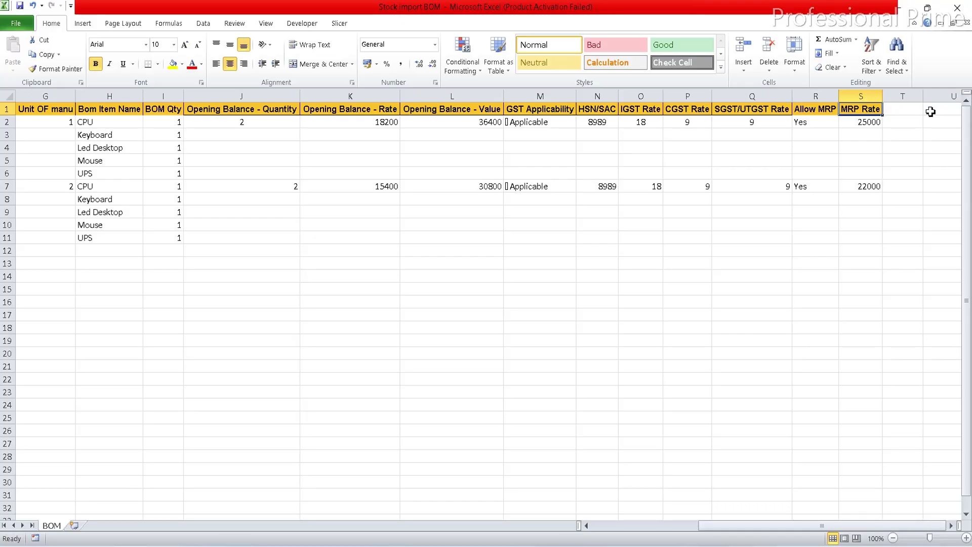
key(alt+Tab)
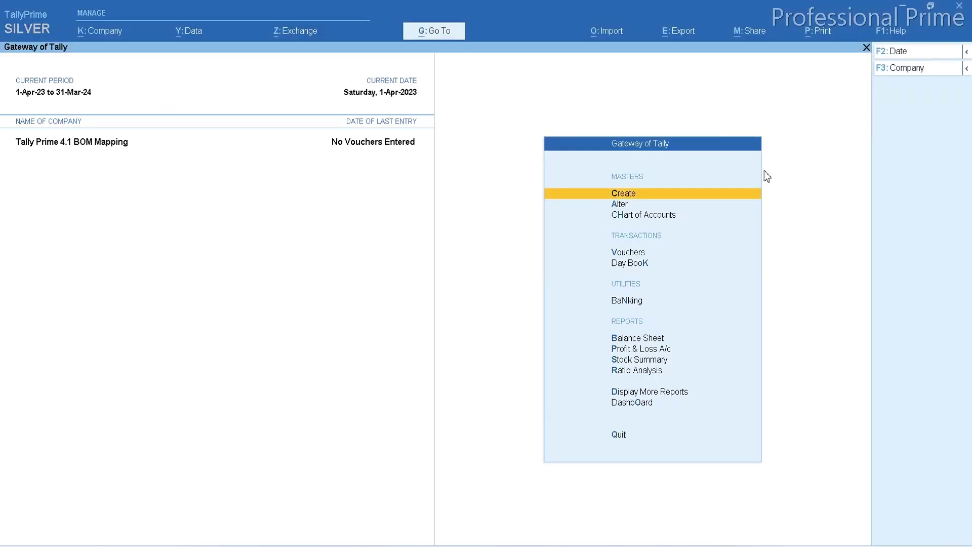
key(alt+Tab)
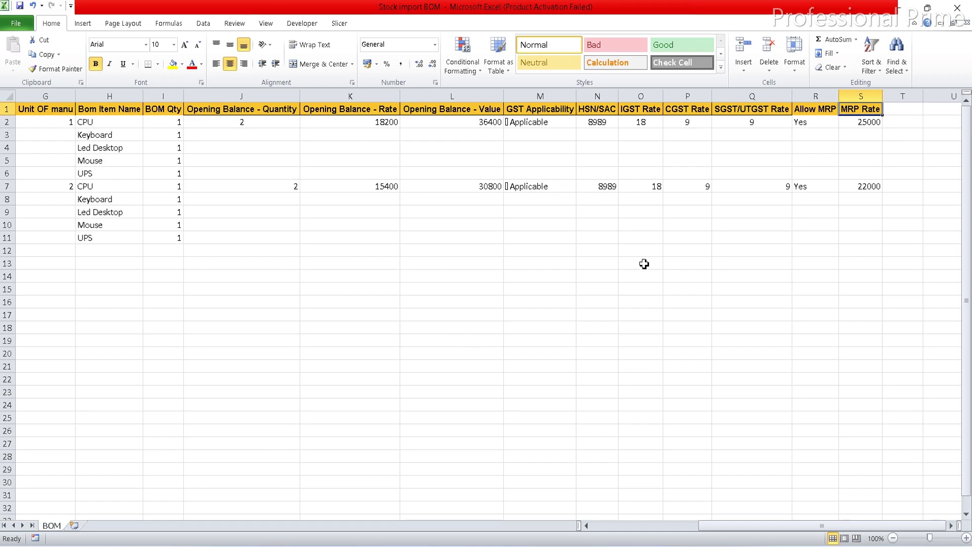
key(alt+Tab)
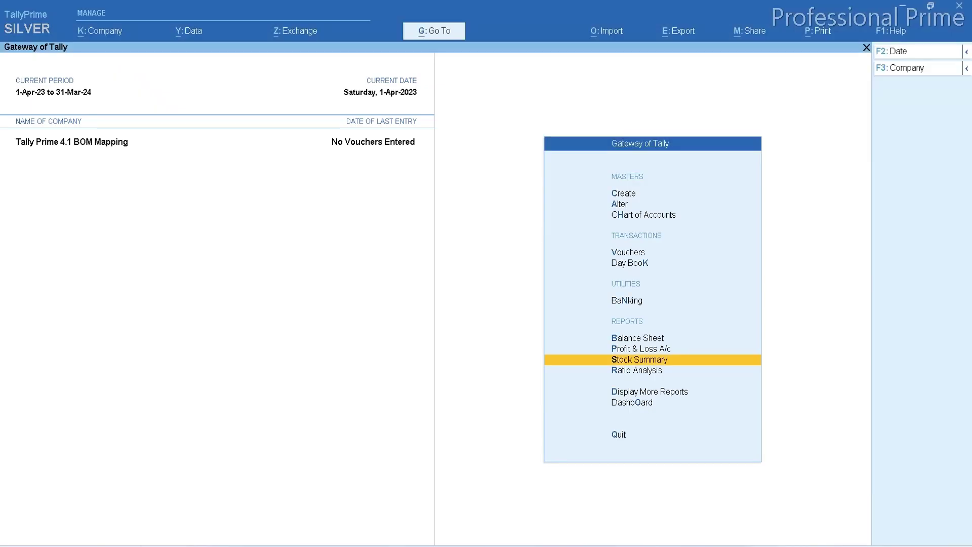
- Start a Masters import with the Excel (Spreadsheet) format, keeping the Desktop's Excel import folder as the file path
click(616, 38)
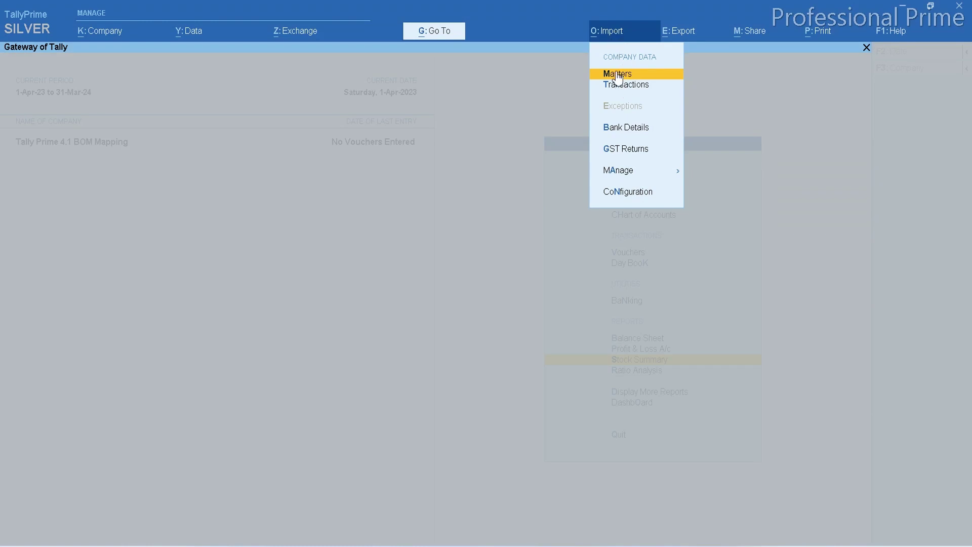
click(660, 75)
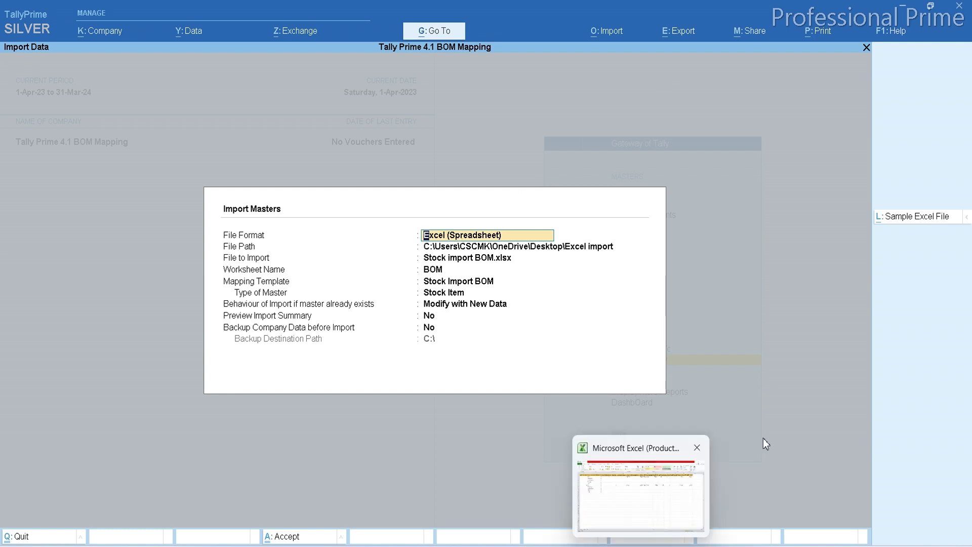
key(Return)
key(Return)
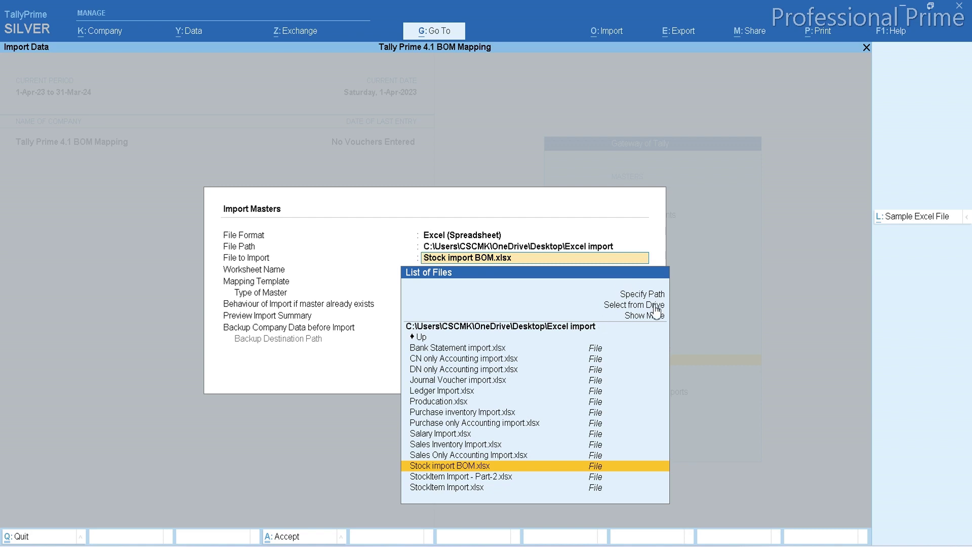
- Select Stock import BOM.xlsx as the file to import, checking the workbook's name in Excel
key(Return)
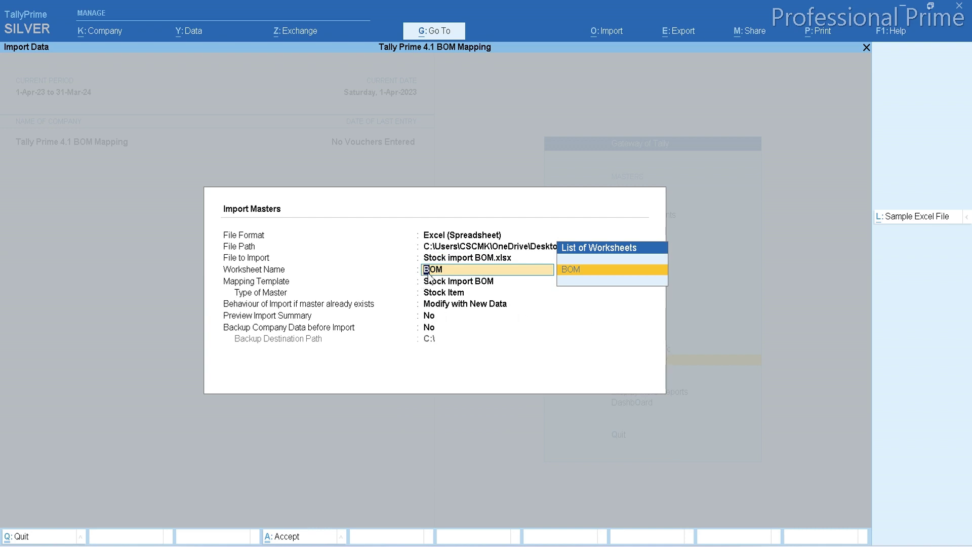
key(BackSpace)
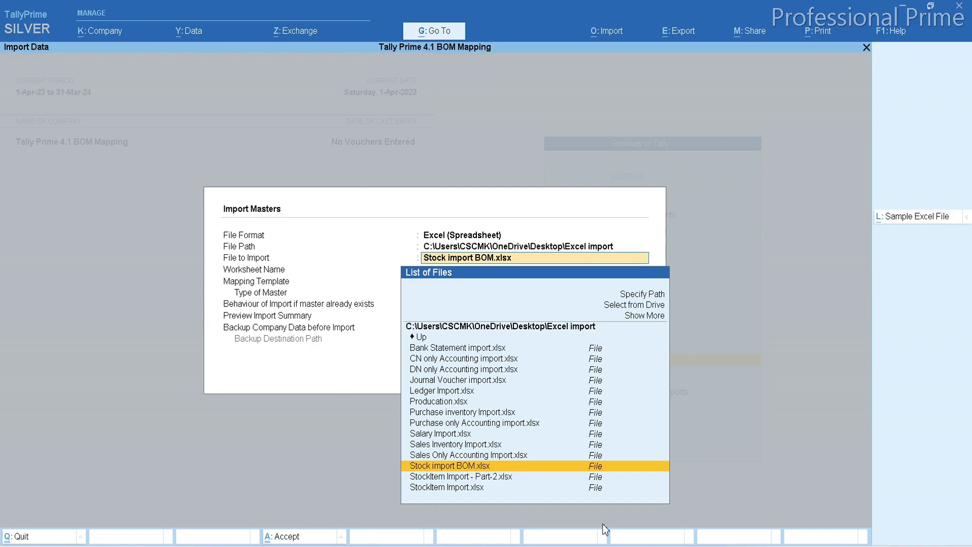
click(524, 539)
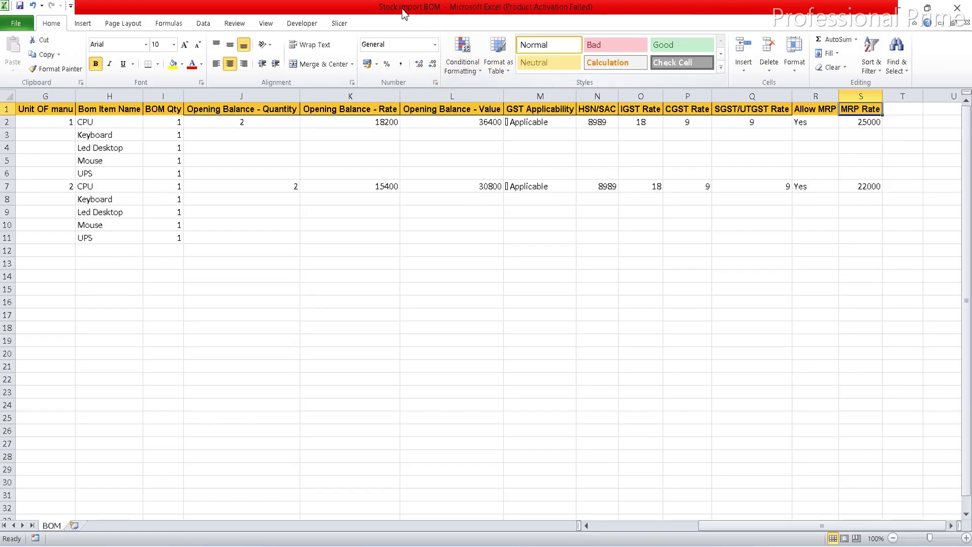
key(alt+Tab)
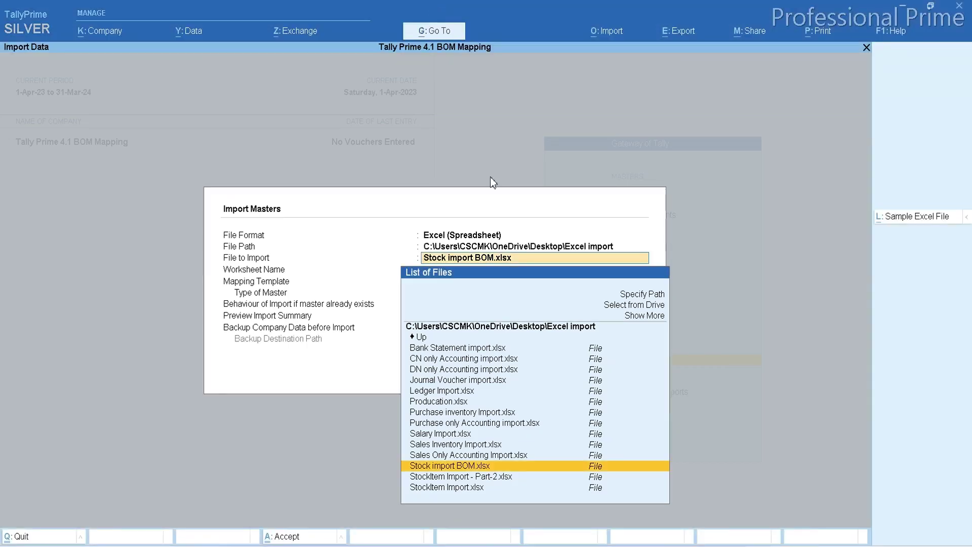
click(476, 466)
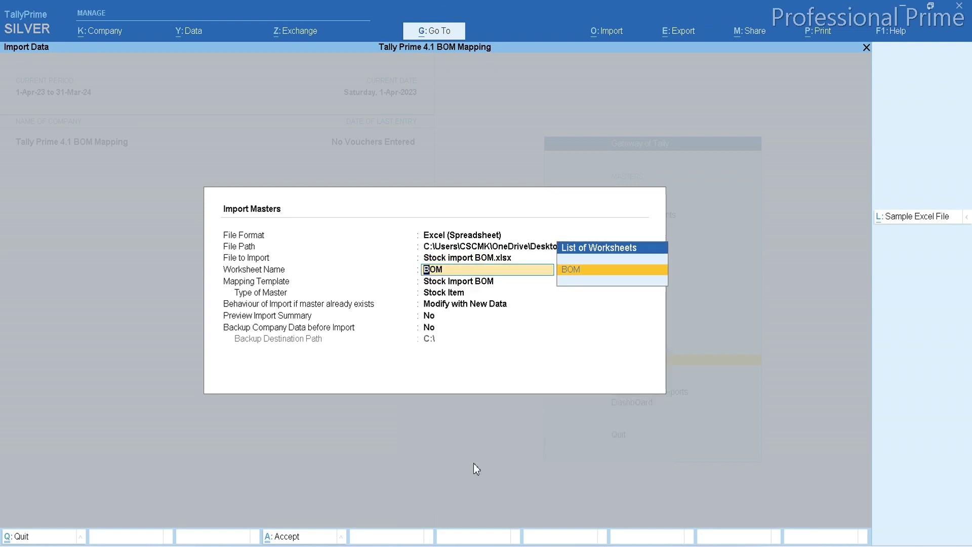
- Accept the BOM worksheet and the Stock Import BOM mapping template, and set existing masters to Modify with New Data
key(Return)
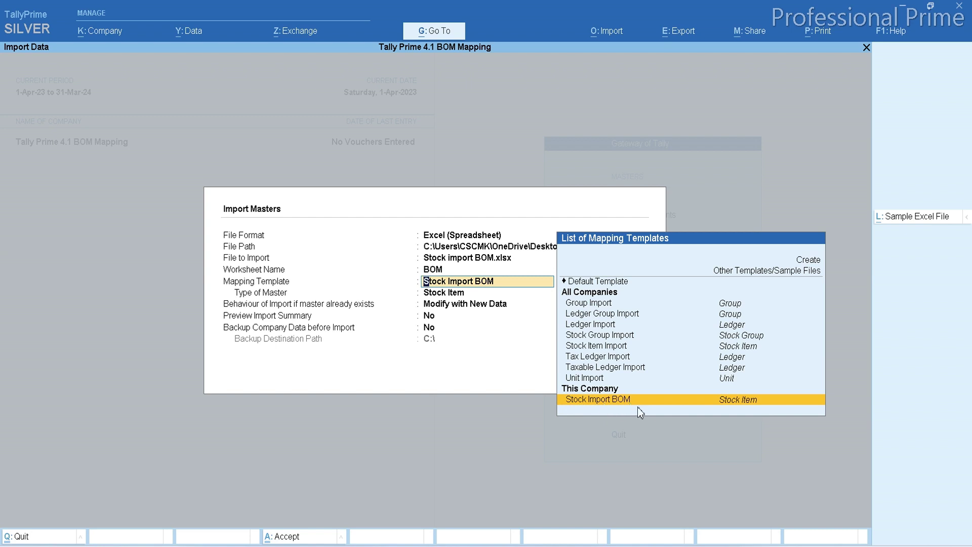
key(Return)
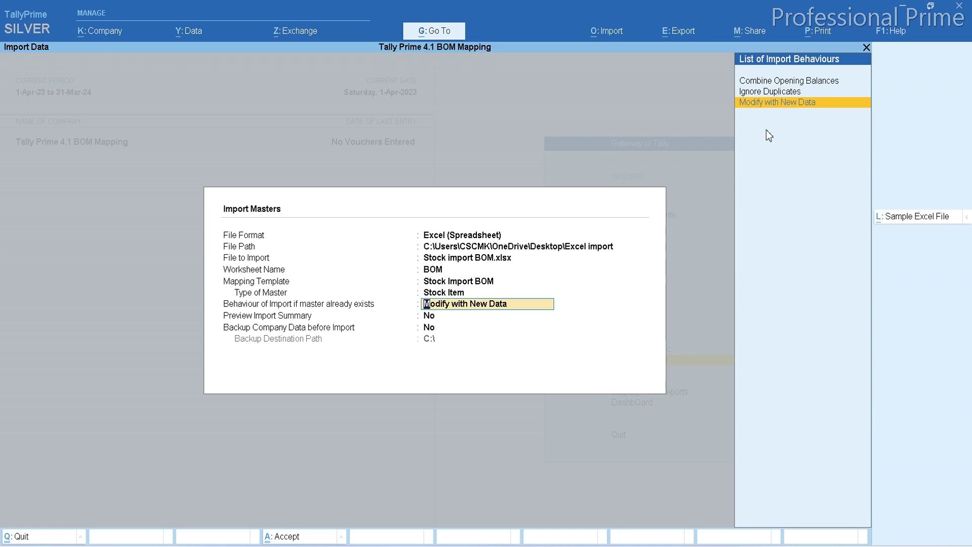
click(770, 104)
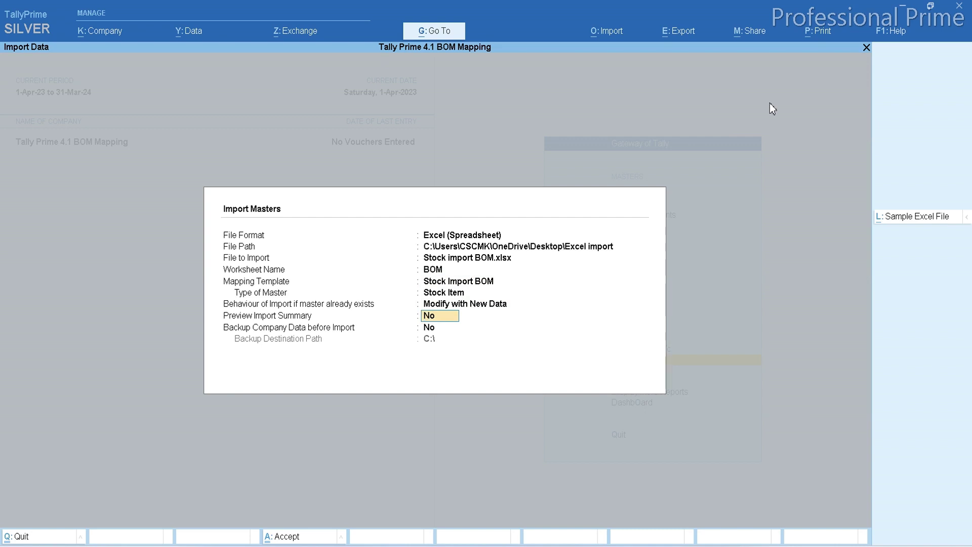
- Run the masters import with both the import summary preview and the company data backup set to No
key(Return)
key(Return)
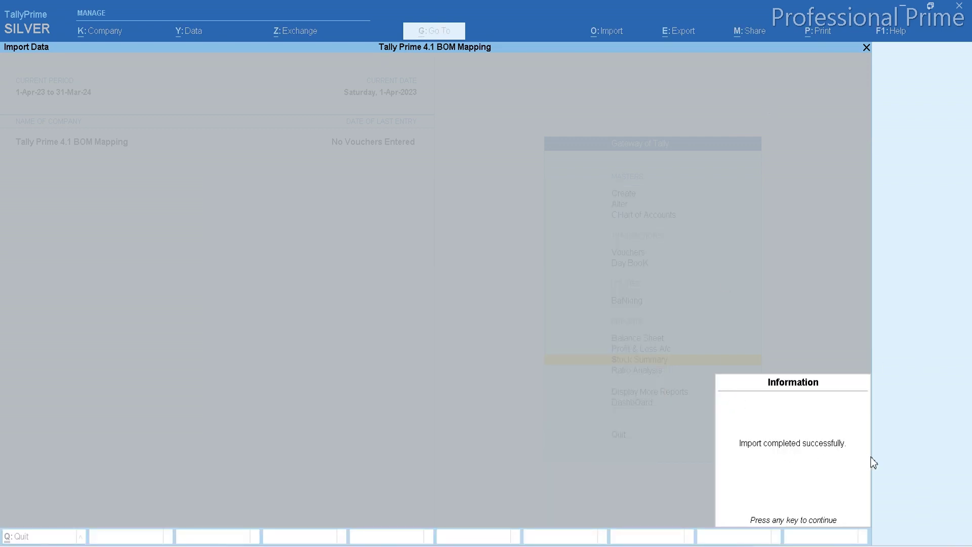
key(Return)
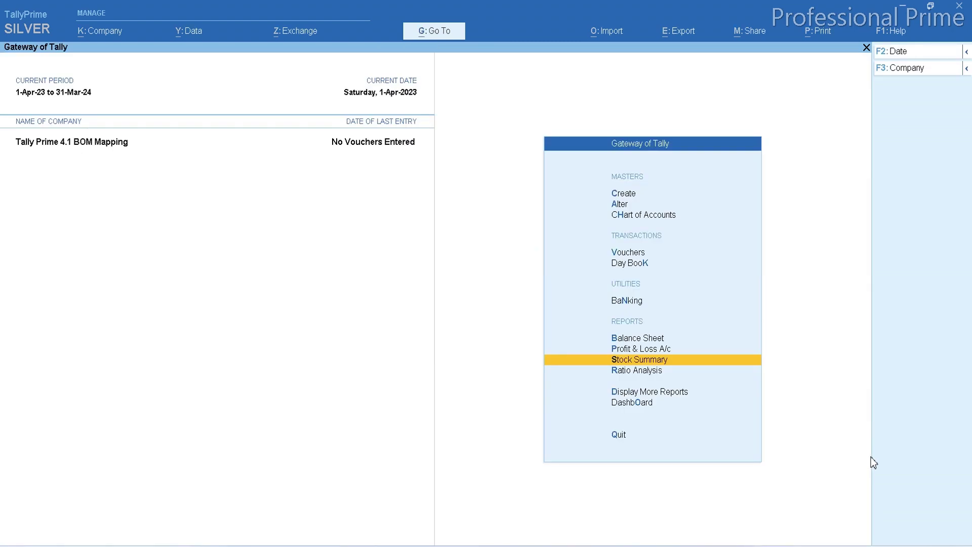
- Open the Computer stock item for alteration from the Finsied Goods group in the Stock Summary
key(Return)
key(Return)
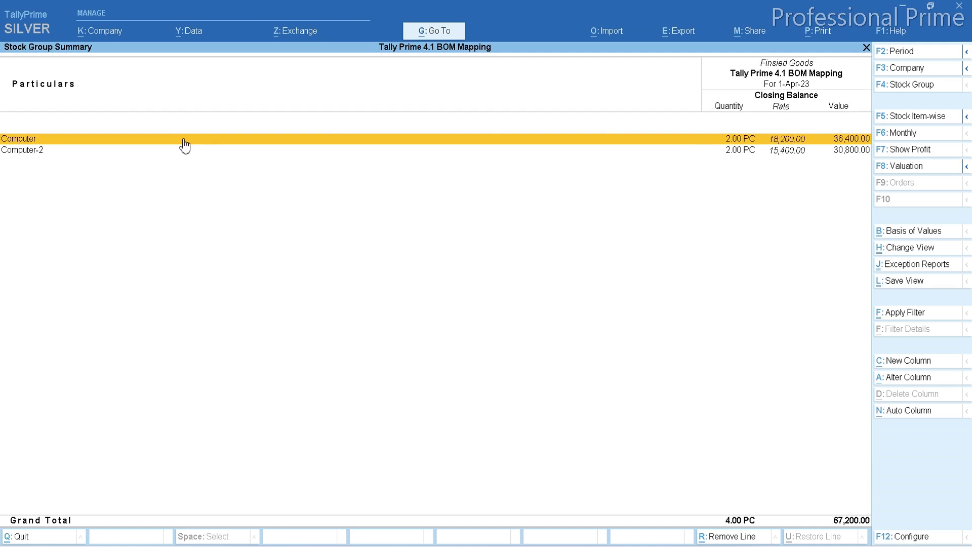
key(ctrl)
key(ctrl+Return)
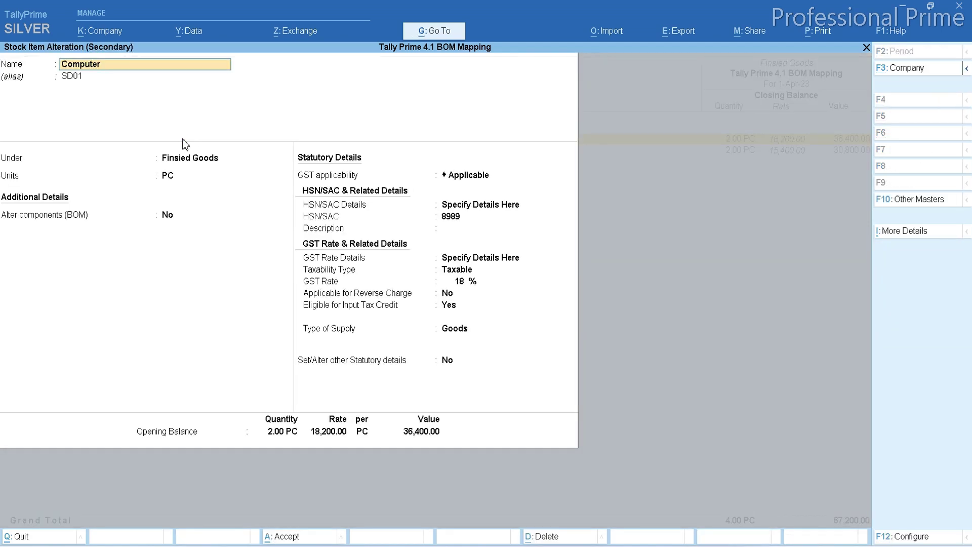
- Set Alter components (BOM) to Yes for the Computer item and open its Computer BOM
key(Return)
key(Return)
key(Return)
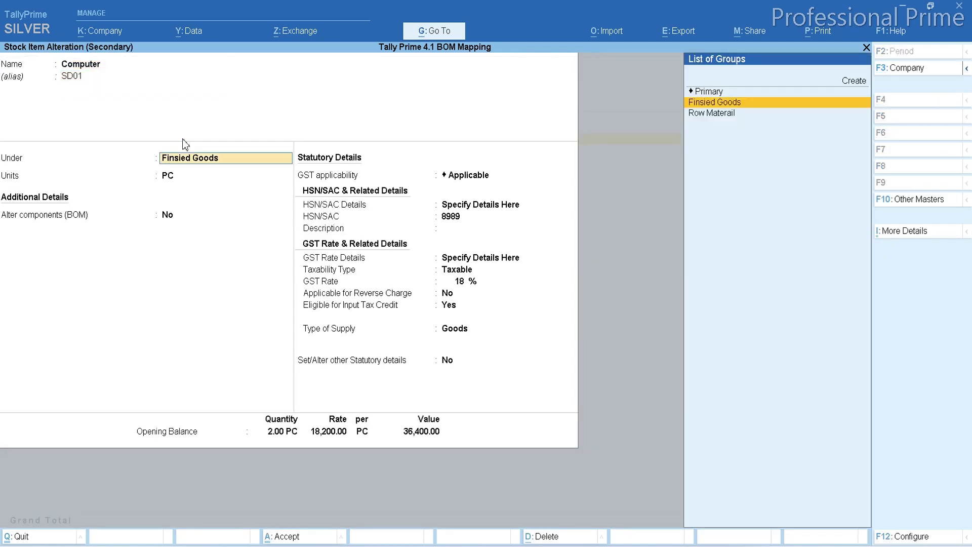
key(Return)
key(Return)
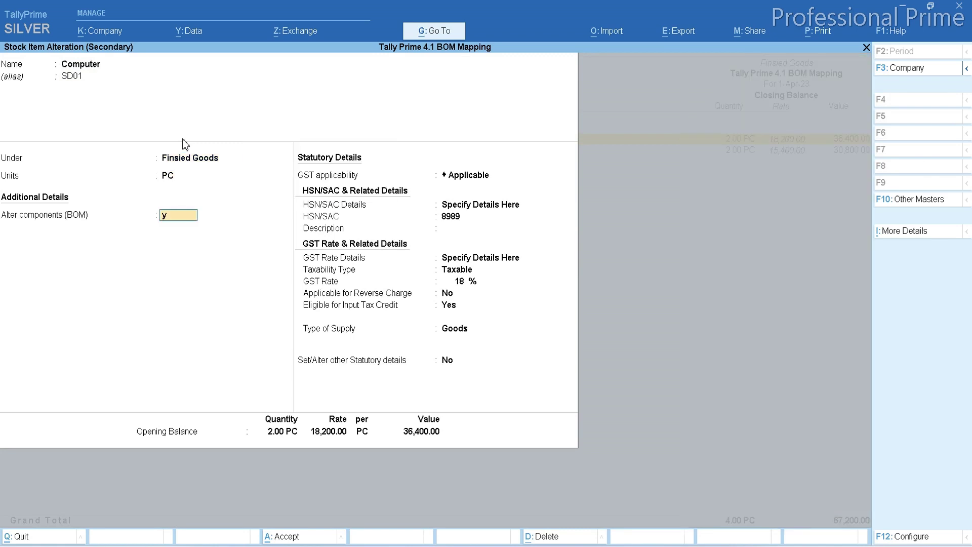
key(Return)
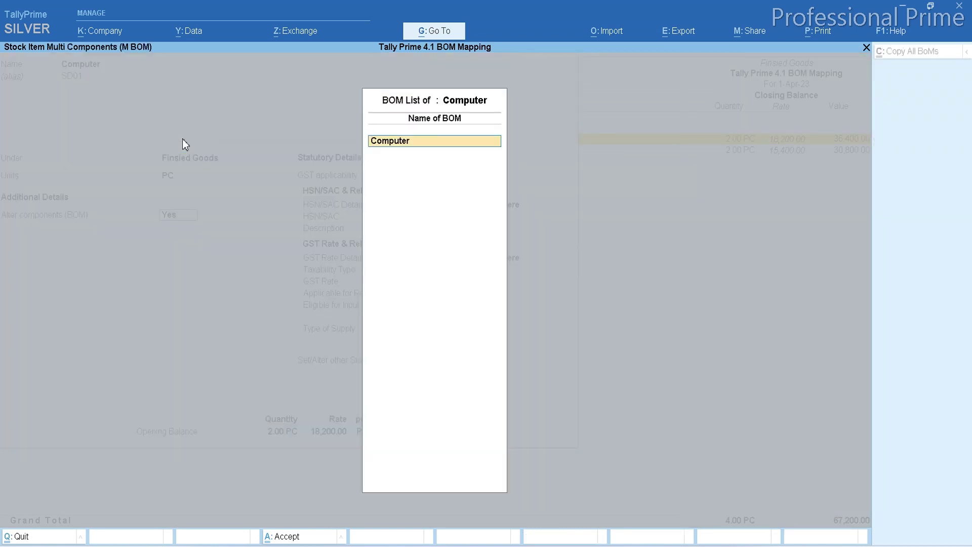
key(Return)
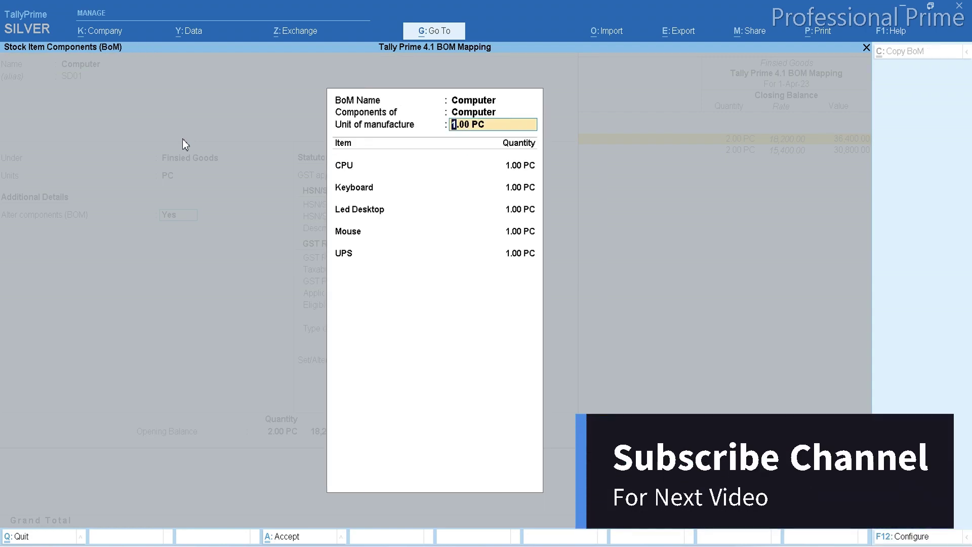
- Go through the Computer BOM's unit of manufacture and component quantities, end the list and leave the item without saving
key(Return)
key(Return)
key(Return)
key(Return)
key(Return)
key(Return)
key(Return)
key(Return)
key(Return)
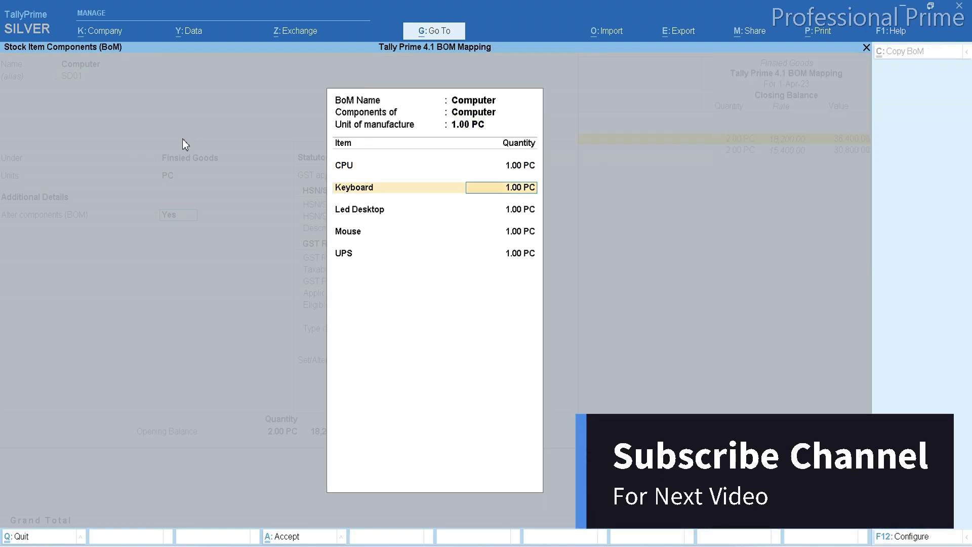
key(Return)
key(Return)
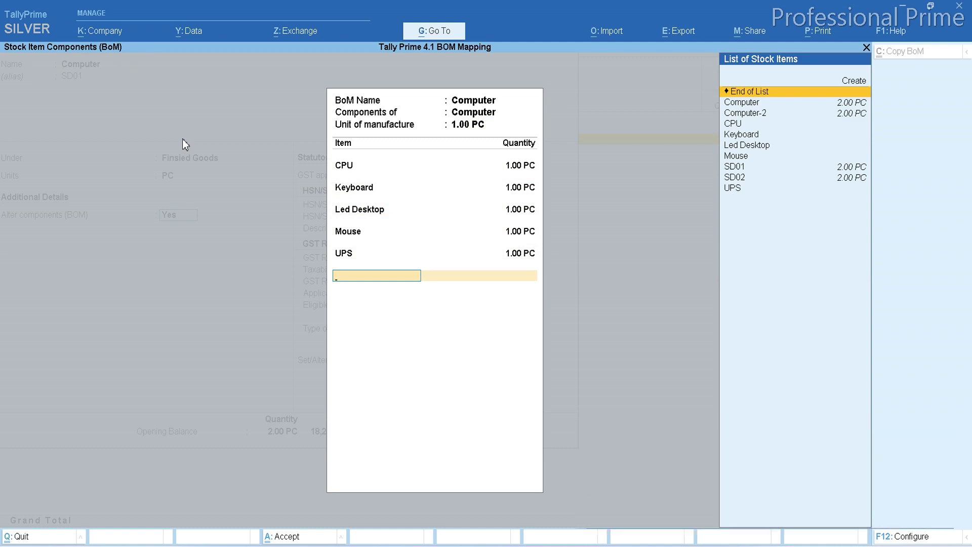
key(Return)
key(Return)
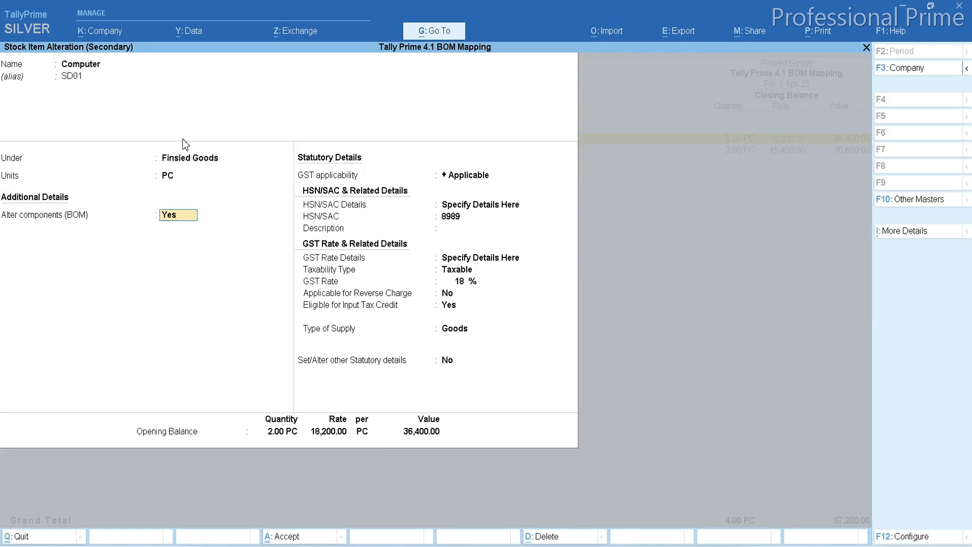
key(Escape)
key(Return)
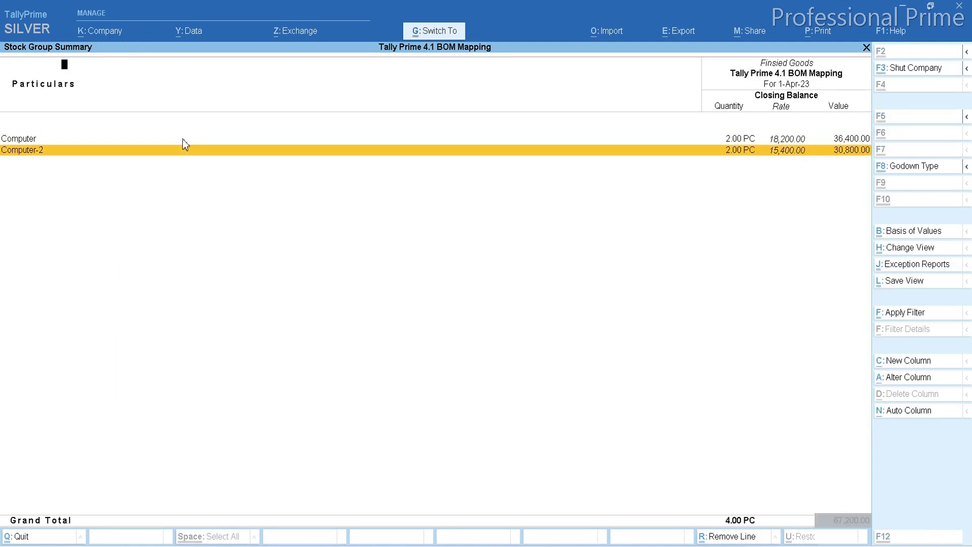
- Open Computer-2 for alteration, set Alter components (BOM) to Yes to examine its BOM, and leave the item without saving
key(Return)
key(Return)
key(Return)
key(Return)
key(Return)
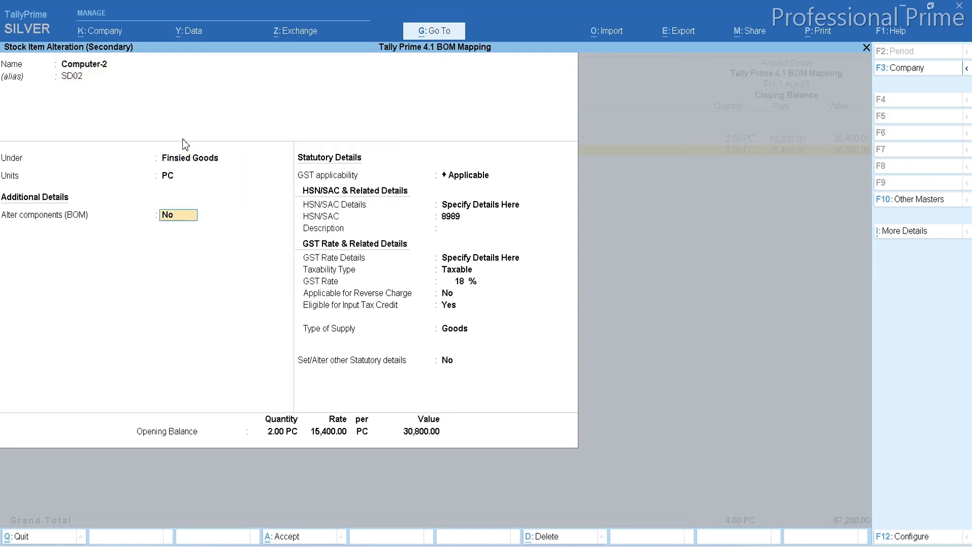
key(y)
key(Return)
key(Return)
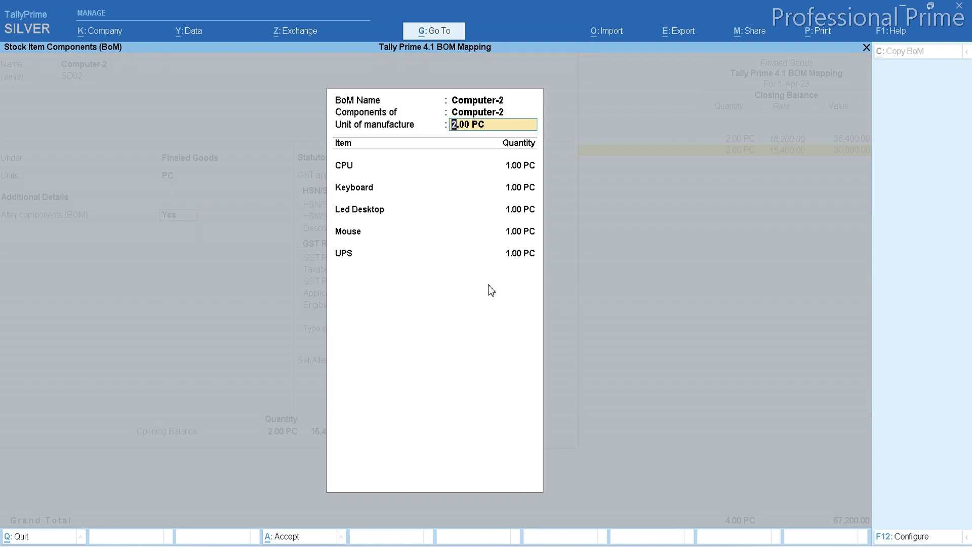
key(Escape)
key(Escape)
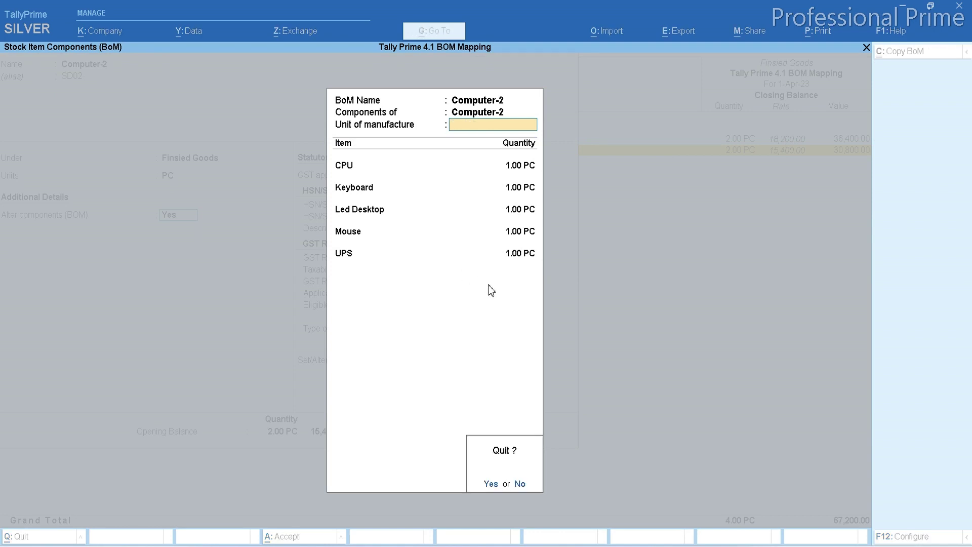
key(Return)
key(Escape)
key(Escape)
key(Return)
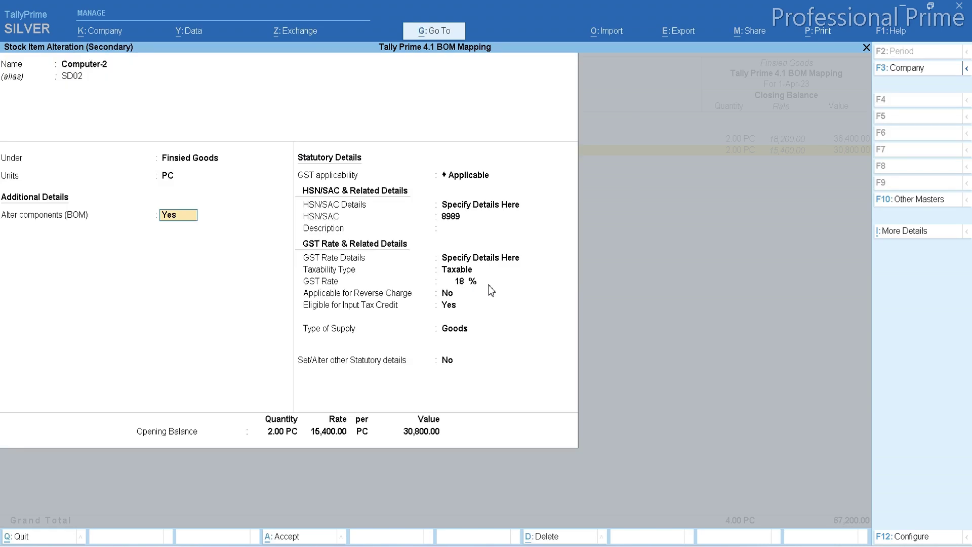
key(Escape)
key(Return)
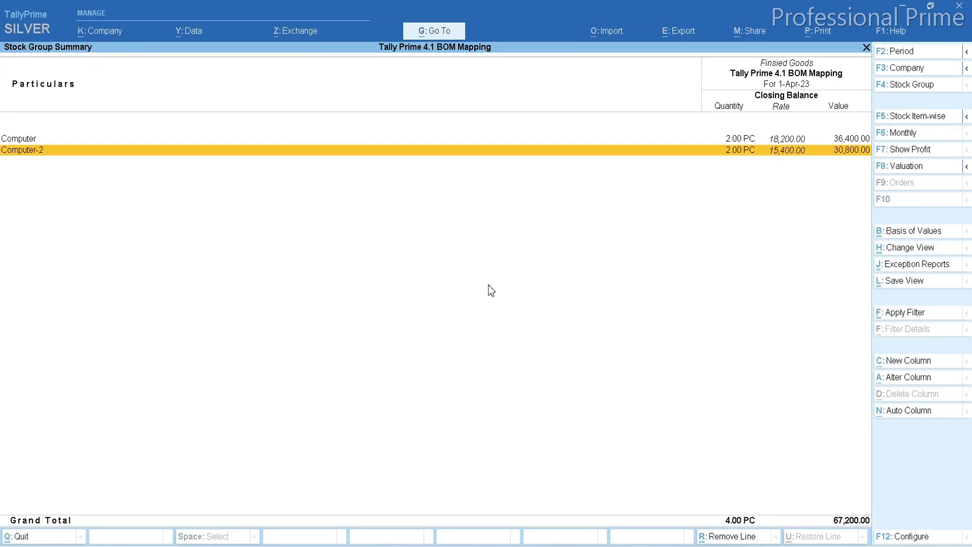
- Leave the stock report and start a new voucher of the Producation type
key(Escape)
key(Escape)
key(v)
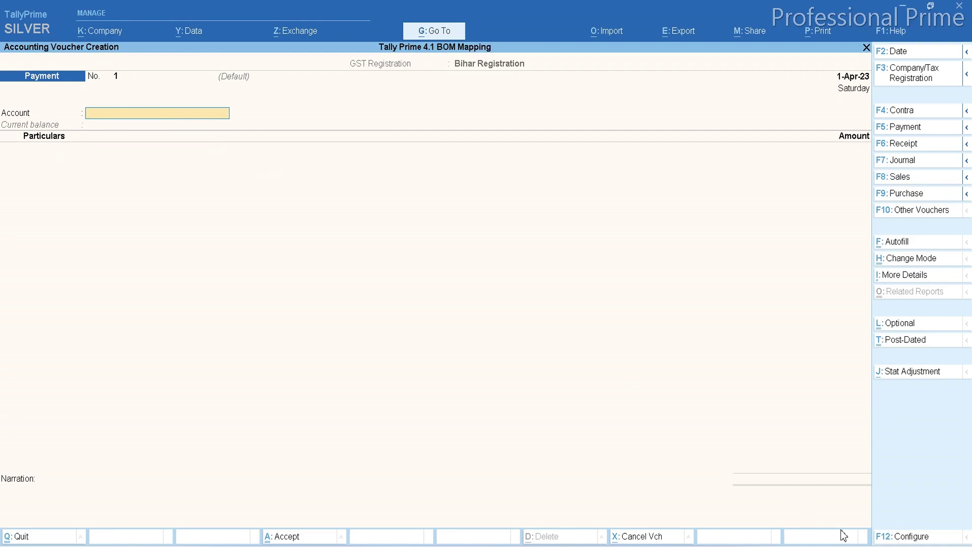
click(914, 205)
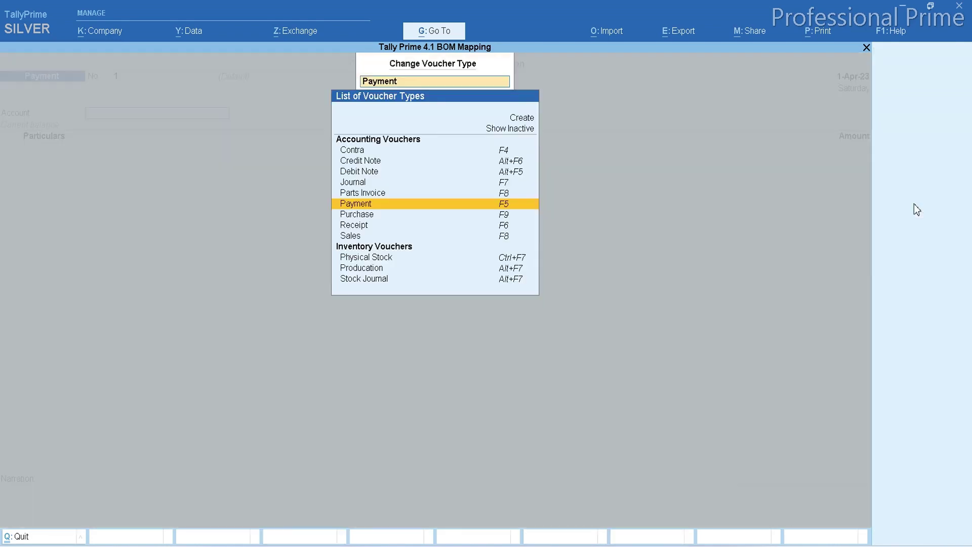
key(Down)
key(Down)
key(Down)
key(Down)
key(Down)
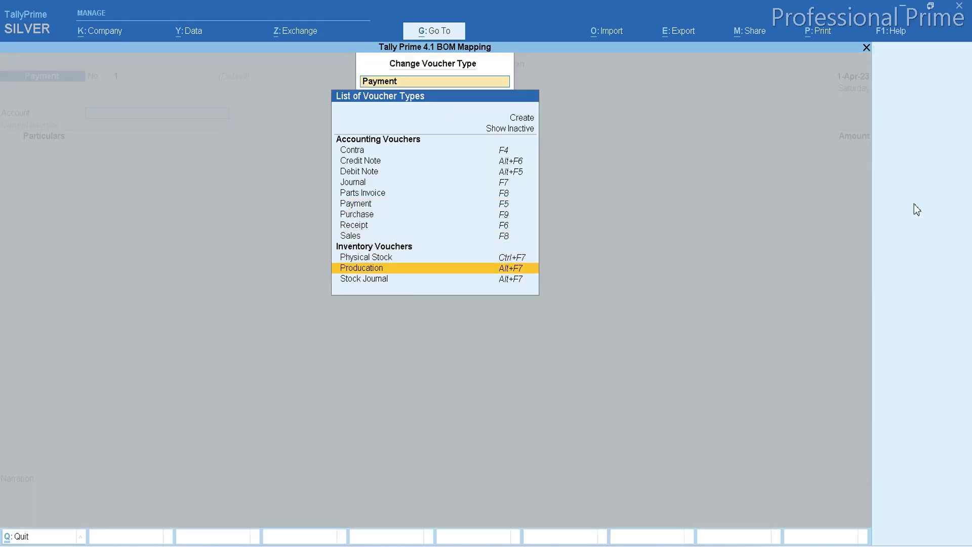
key(Return)
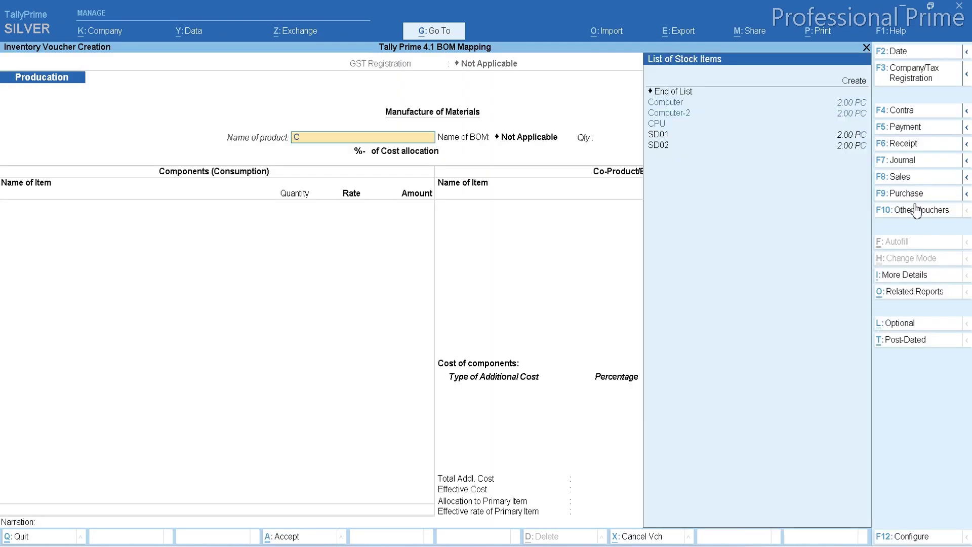
- Select Computer as the manufactured product with its Computer BOM, and try quantities of 1 PC and 10 PC
key(Down)
key(Return)
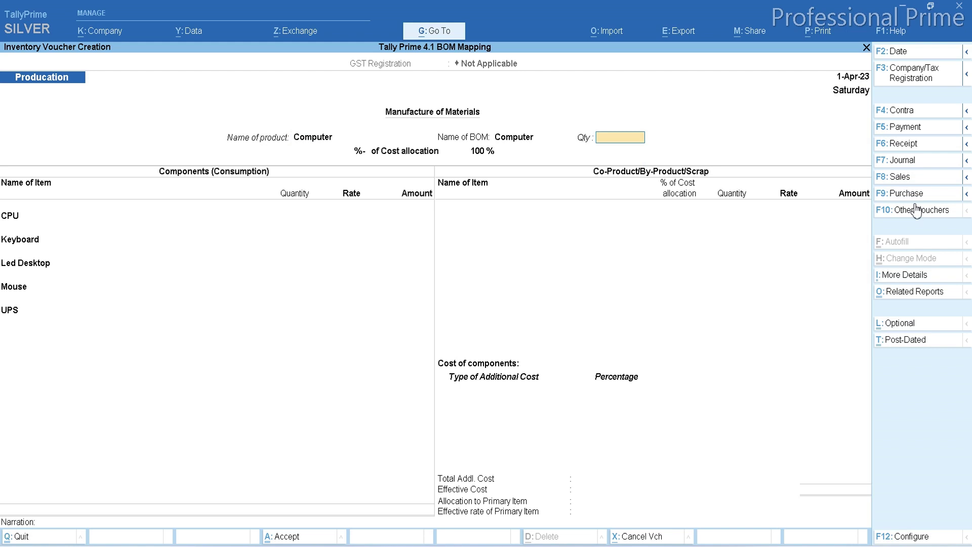
key(Return)
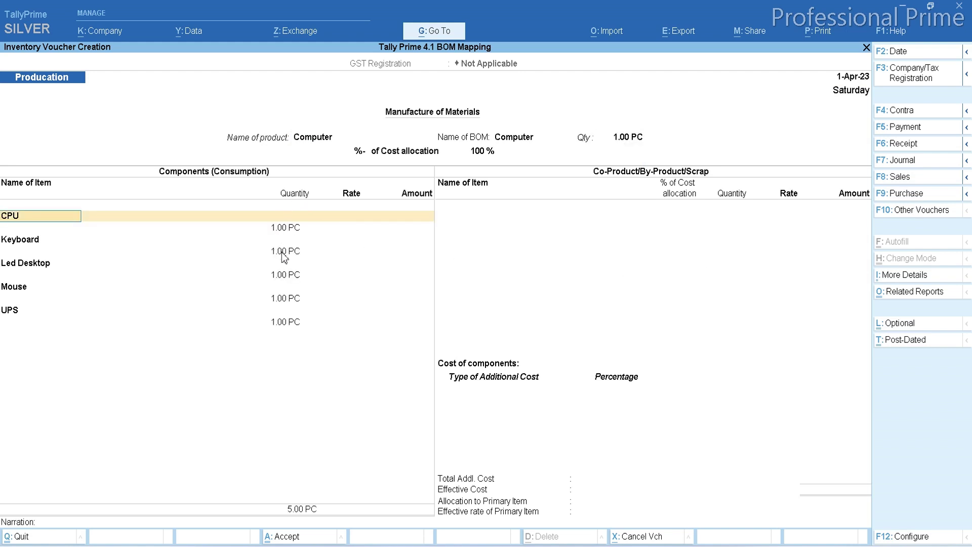
click(623, 140)
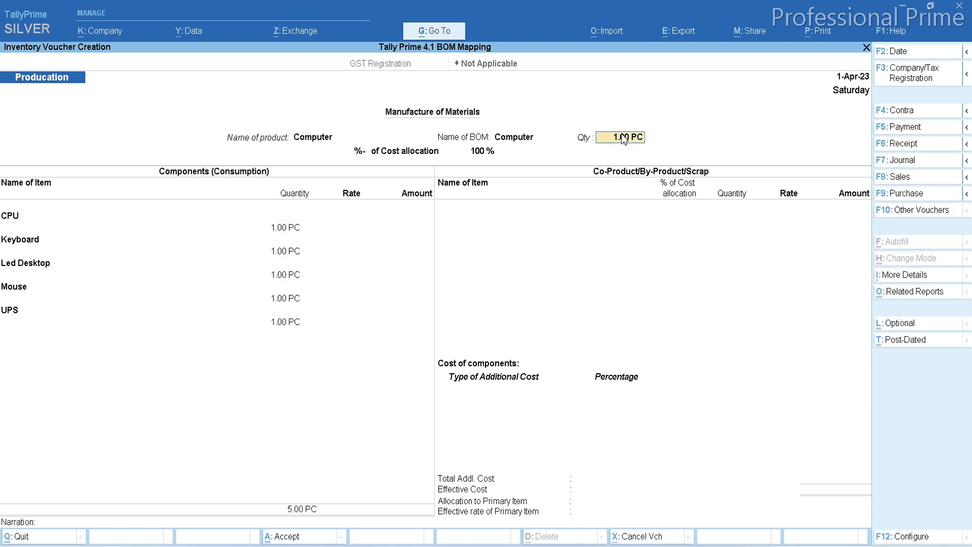
text(10)
key(Return)
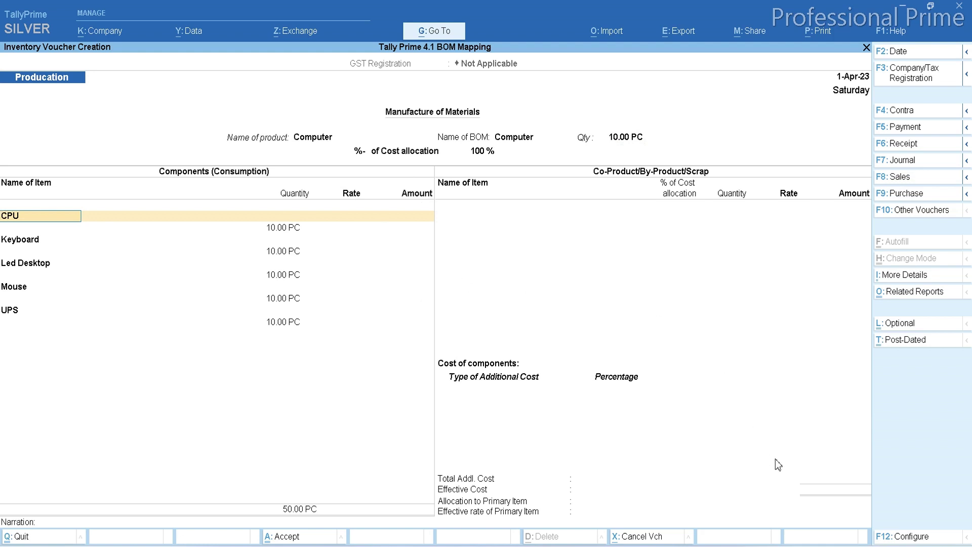
- Change the manufactured product to Computer-2 with its Computer-2 BOM, and discard the voucher without saving
key(Up)
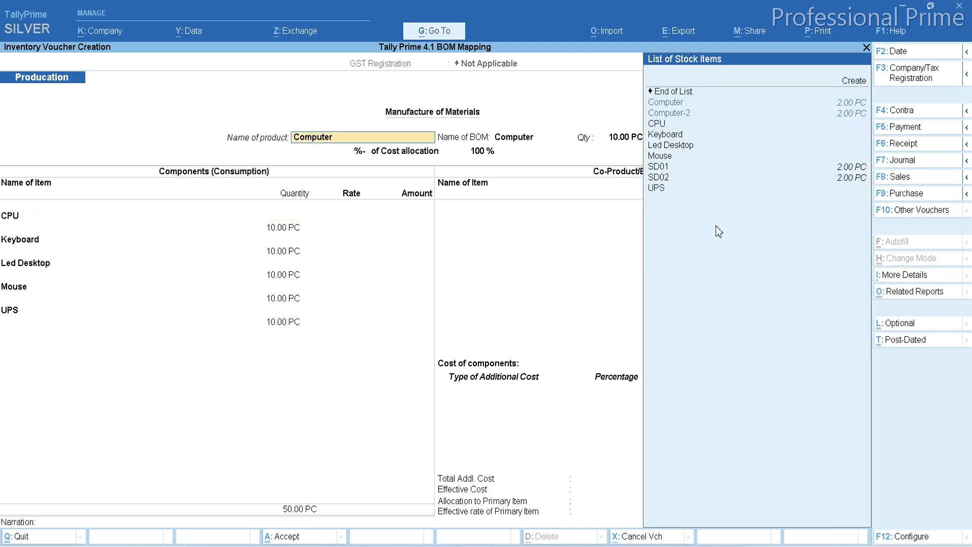
click(680, 114)
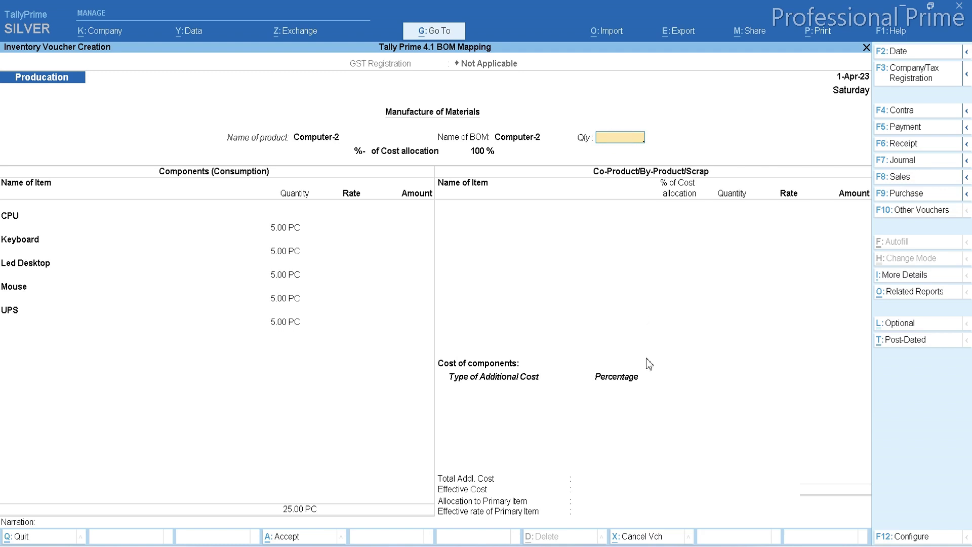
key(Escape)
key(y)
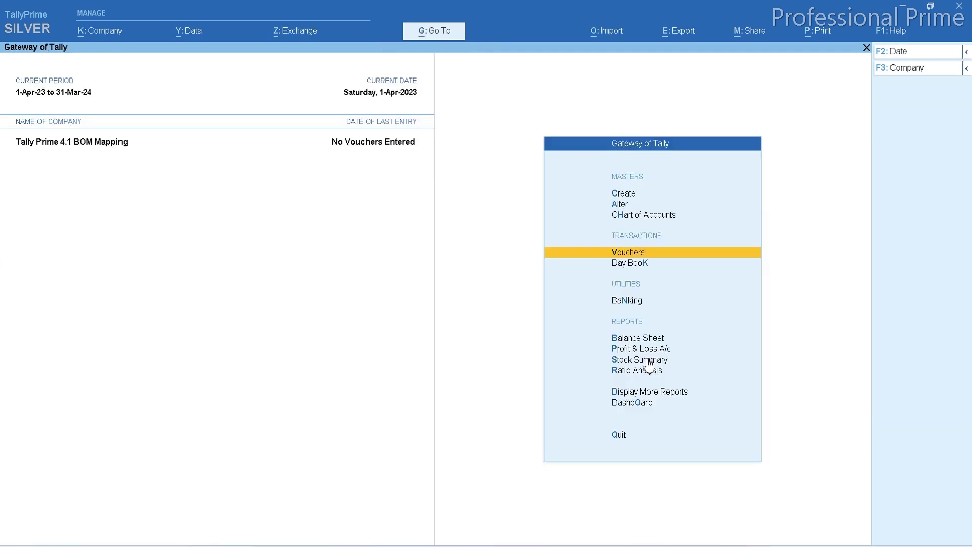
- Open the Stock Summary report from the Gateway of Tally
click(649, 360)
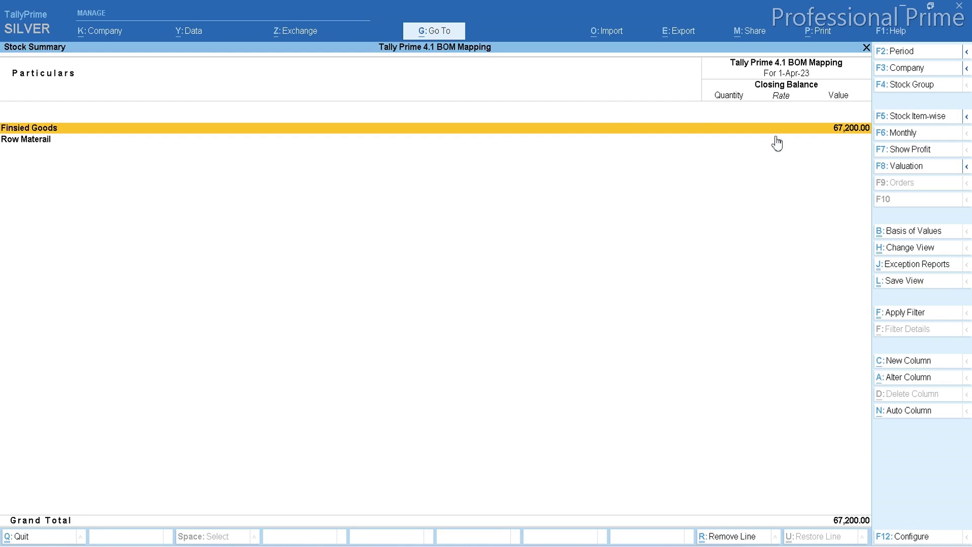